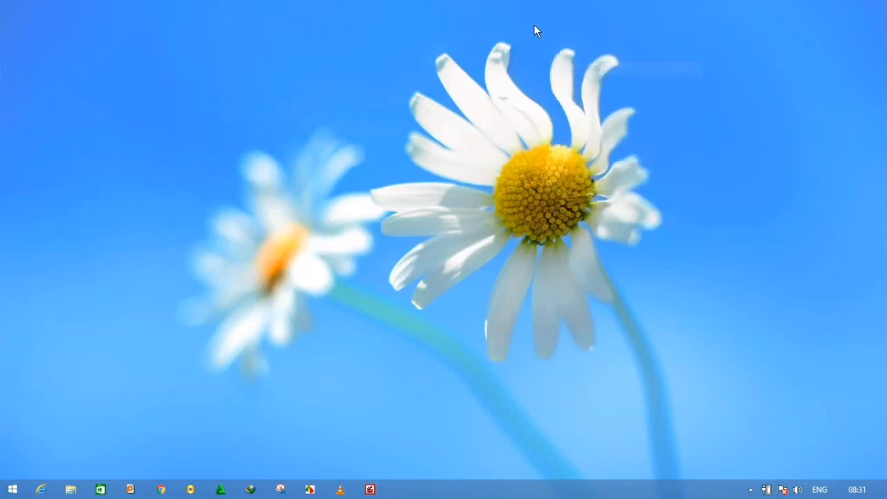
pyautogui.rightClick(532, 8)
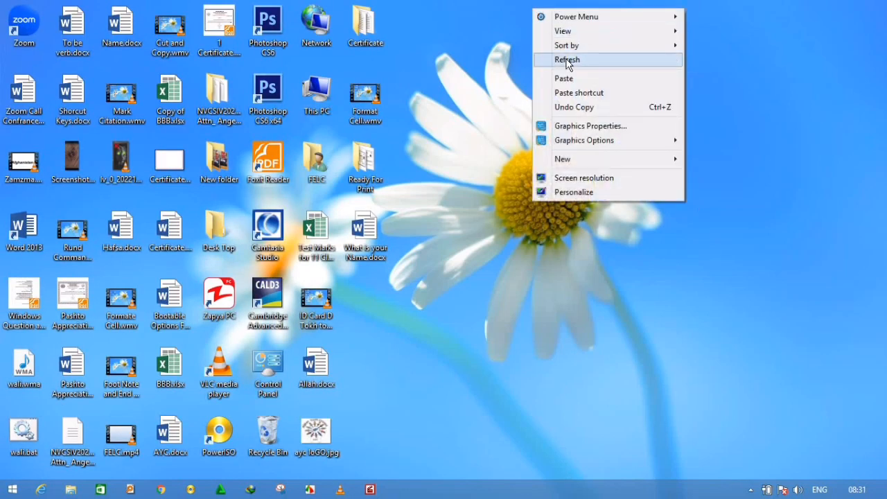
pyautogui.click(561, 61)
pyautogui.rightClick(543, 17)
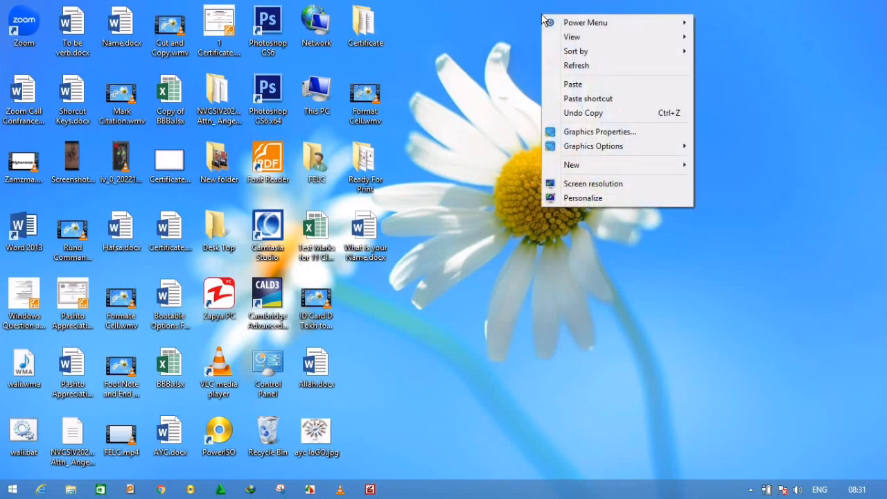
pyautogui.click(575, 67)
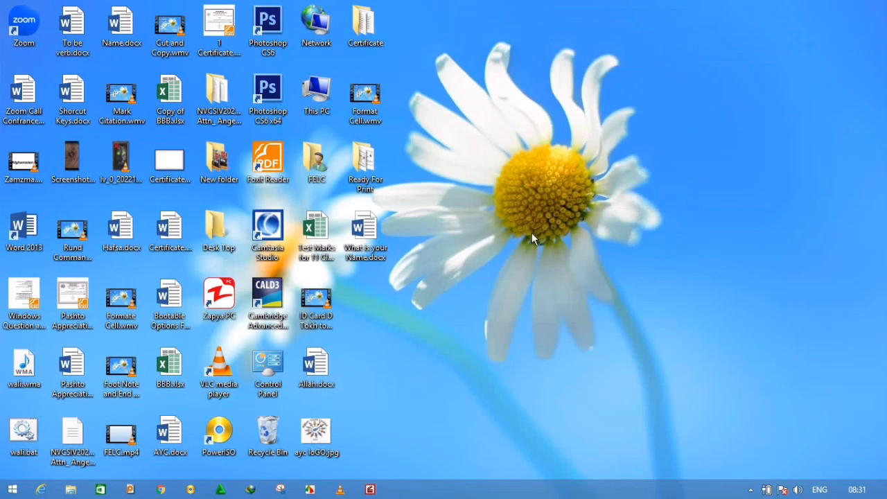
# Step: Launch Word with the winword run command, create a blank document and dismiss the activation wizard
pyautogui.press('super+r')
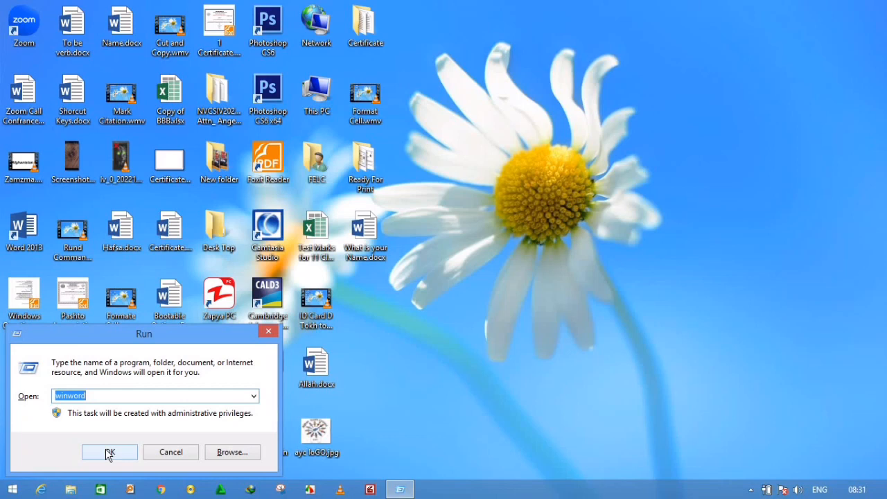
pyautogui.click(109, 454)
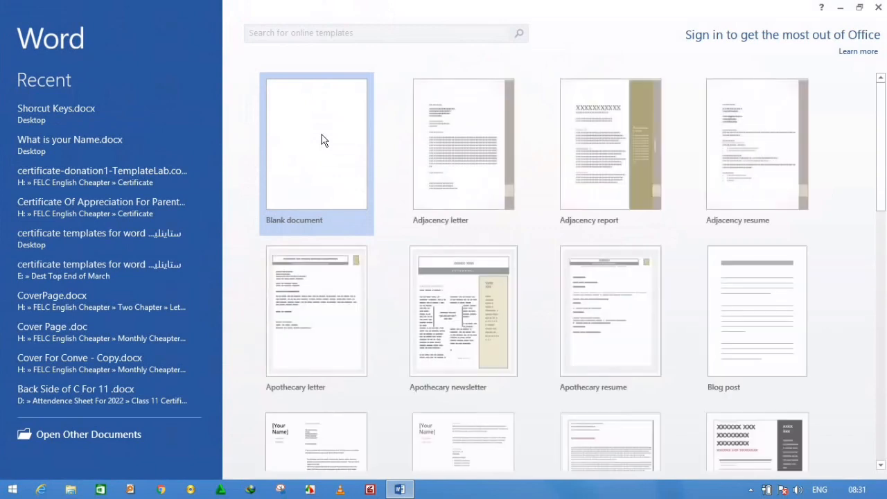
pyautogui.click(322, 141)
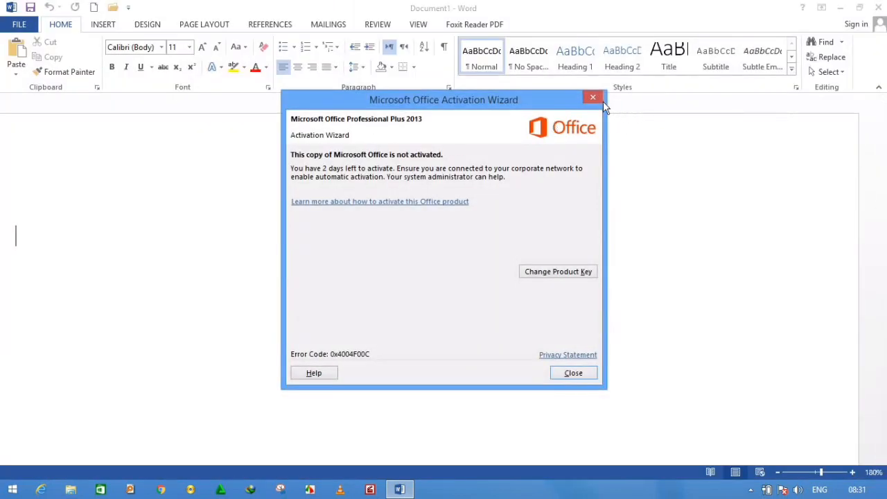
pyautogui.click(596, 100)
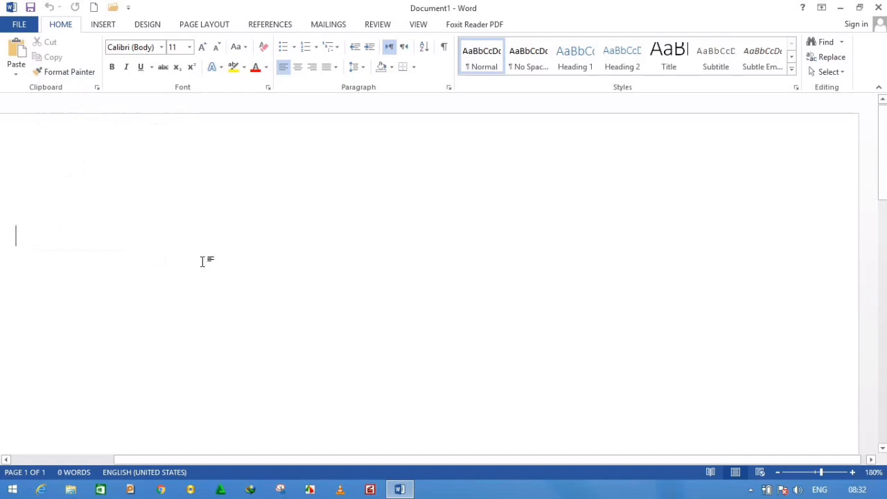
# Step: Fill the blank document with Word's sample paragraphs using =rand()
pyautogui.scroll(-5, 254, 248)
pyautogui.scroll(3, 366, 256)
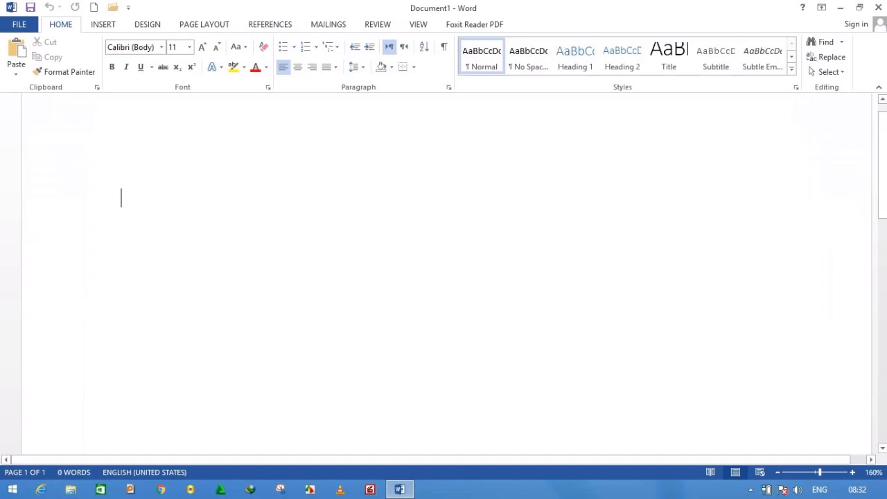
pyautogui.write('=rand')
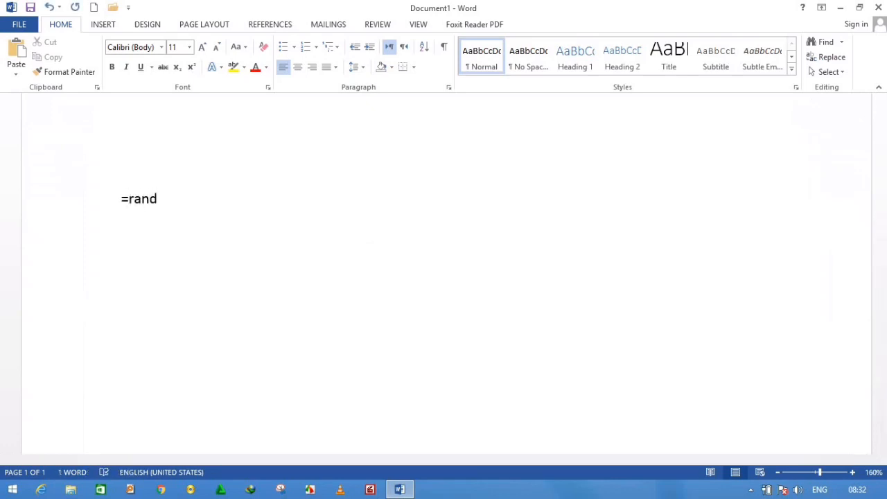
pyautogui.write('()')
pyautogui.press('Return')
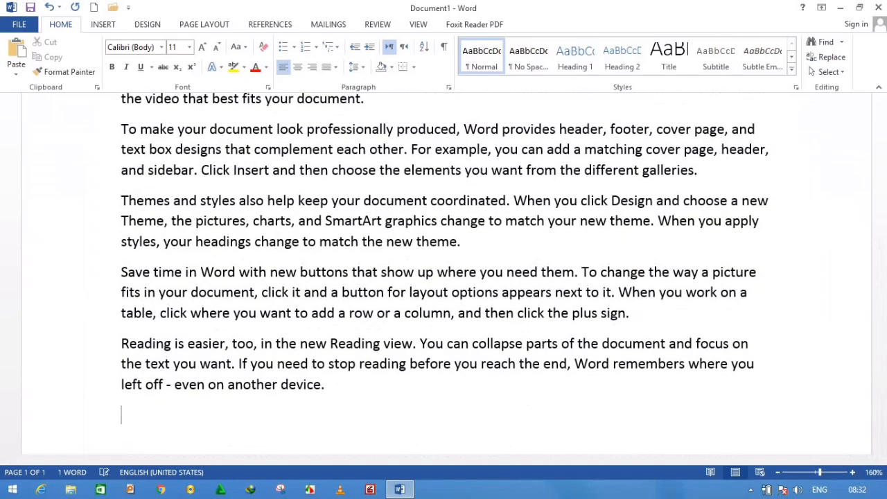
# Step: Add a new line reading "Personal info" below the first paragraph
pyautogui.scroll(5, 464, 222)
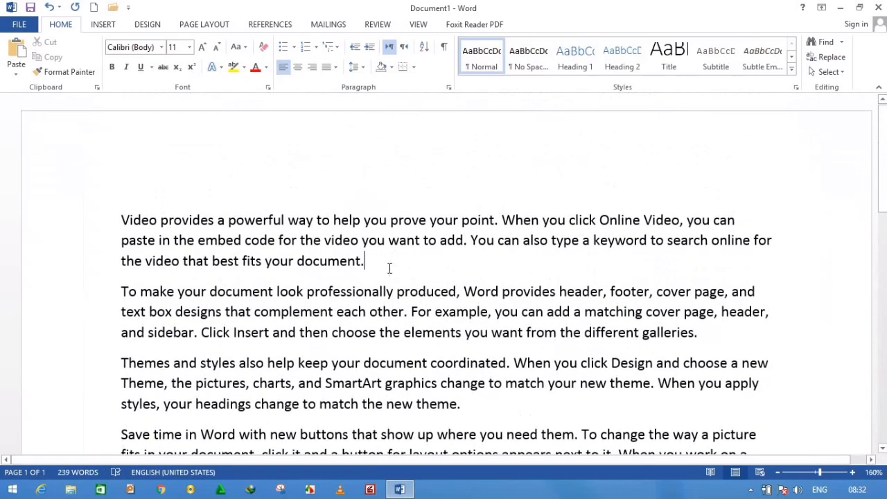
pyautogui.press('Return')
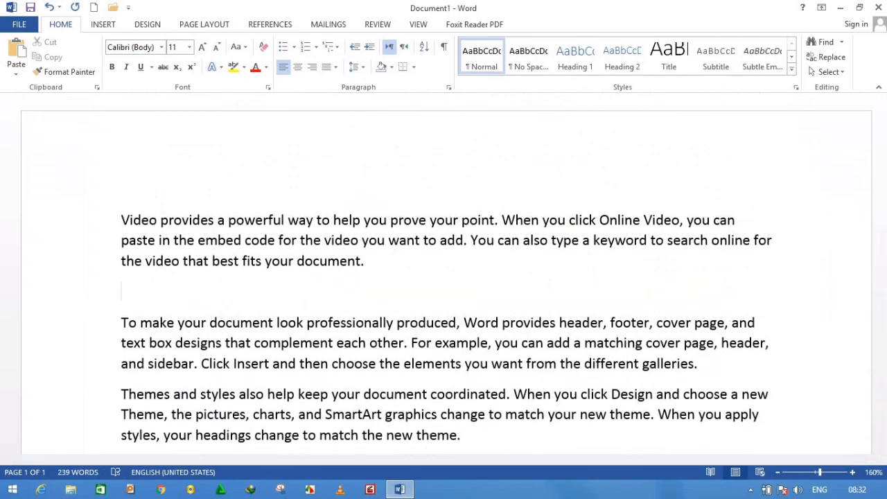
pyautogui.write('Personal in')
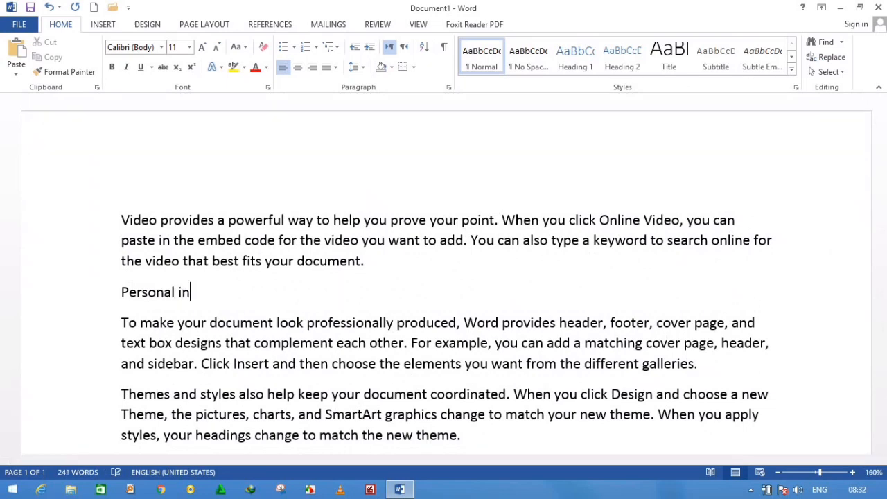
pyautogui.write('foram')
pyautogui.press('BackSpace')
pyautogui.press('BackSpace')
pyautogui.press('BackSpace')
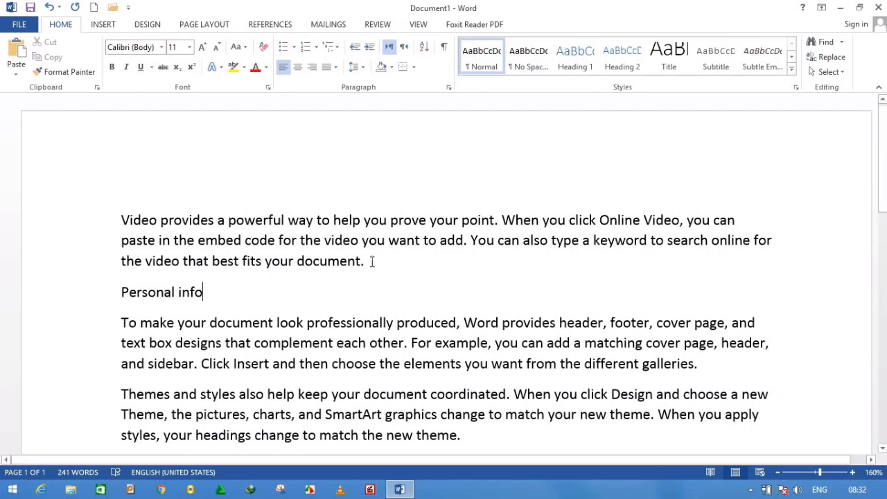
# Step: Format the "Personal info" line as bold 12 pt Times New Roman with light green paragraph shading
pyautogui.moveTo(208, 292); pyautogui.dragTo(121, 292)
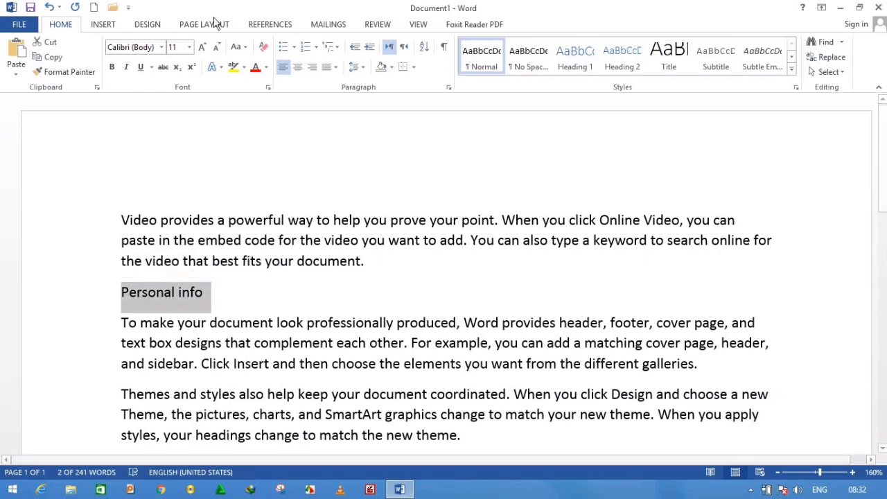
pyautogui.click(112, 68)
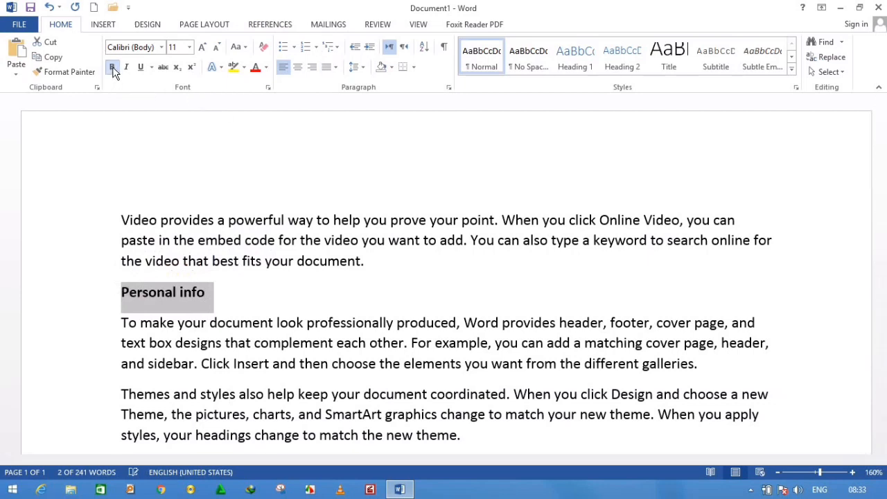
pyautogui.click(202, 49)
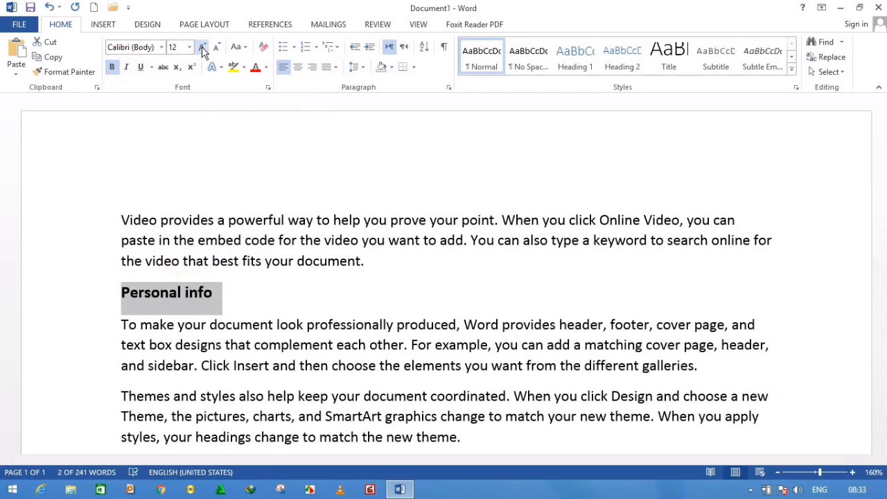
pyautogui.click(391, 67)
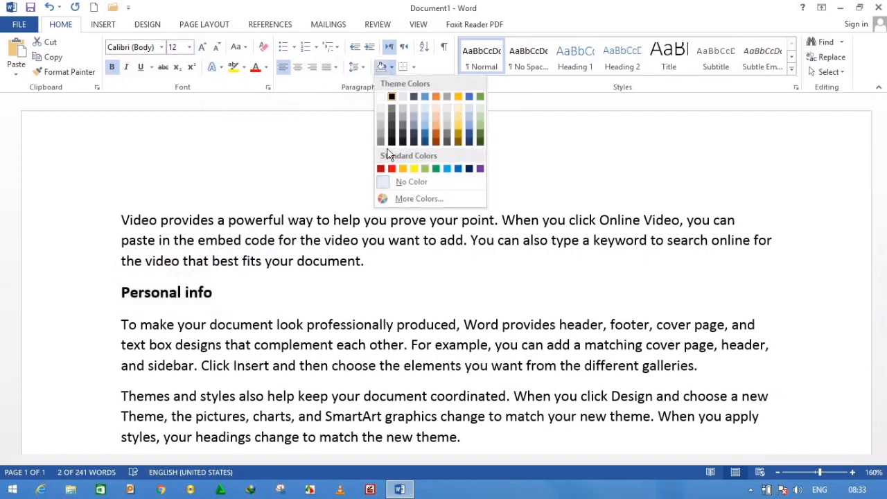
pyautogui.click(425, 168)
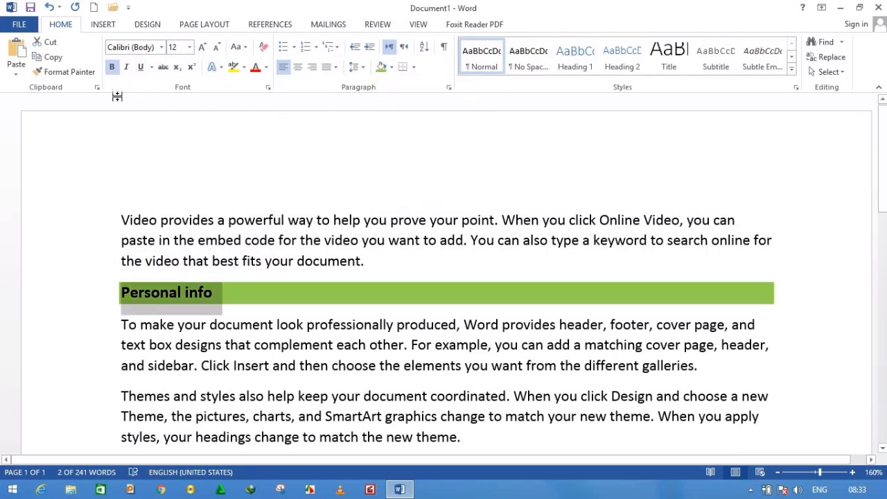
pyautogui.click(162, 50)
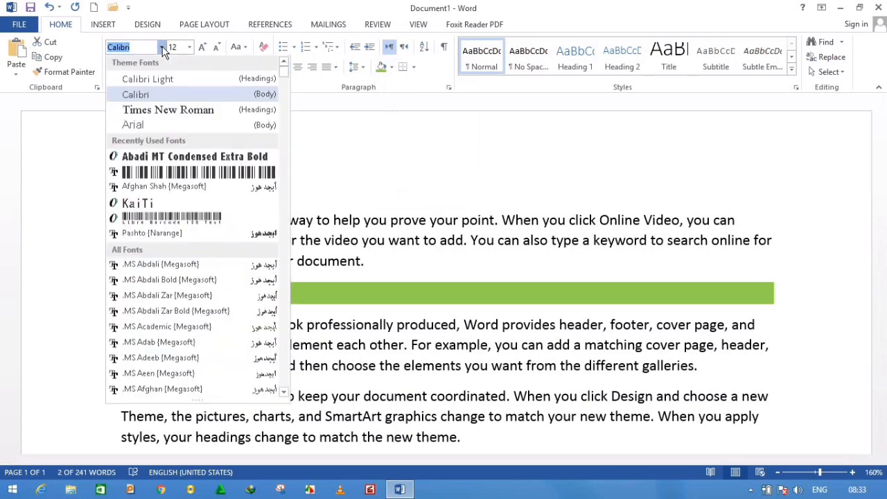
pyautogui.click(160, 112)
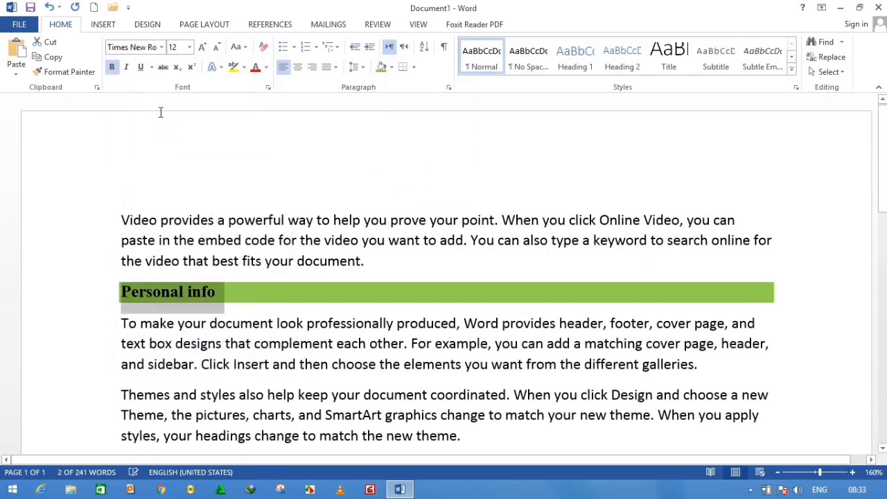
pyautogui.click(303, 367)
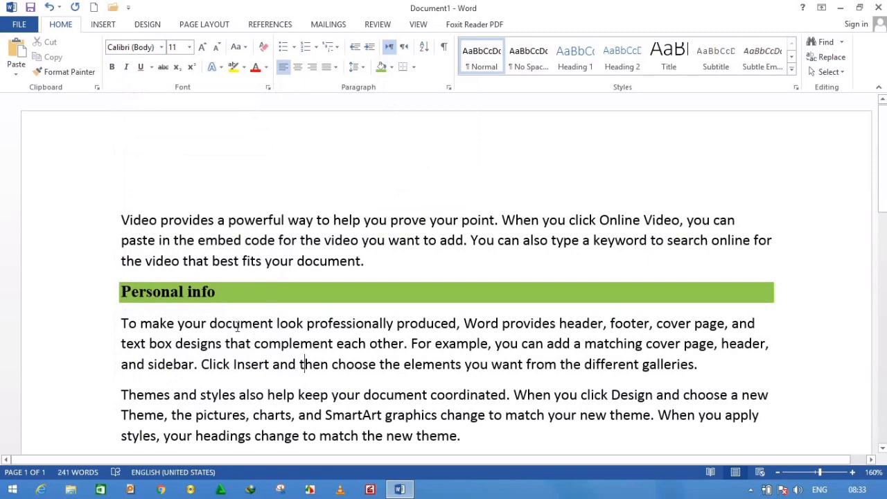
# Step: Add a line reading "Education background" below the "Themes and styles" paragraph, correcting its spelling
pyautogui.scroll(-3, 246, 319)
pyautogui.scroll(-1, 247, 319)
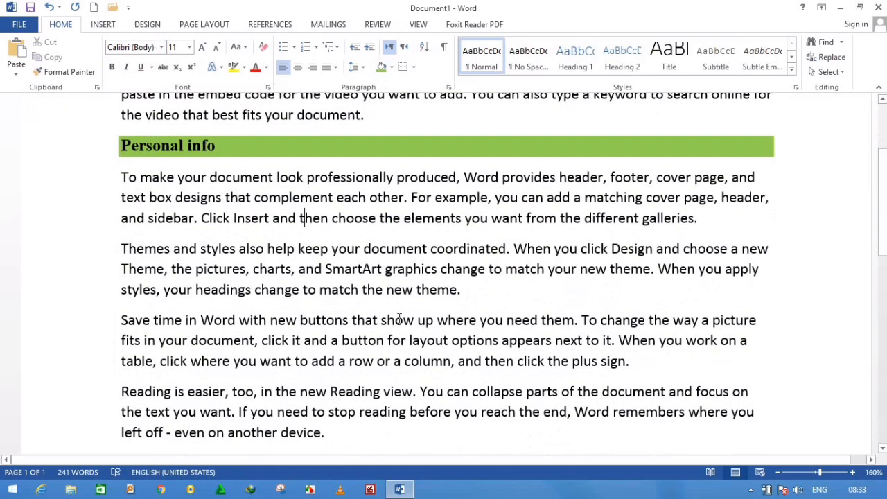
pyautogui.click(472, 299)
pyautogui.press('Return')
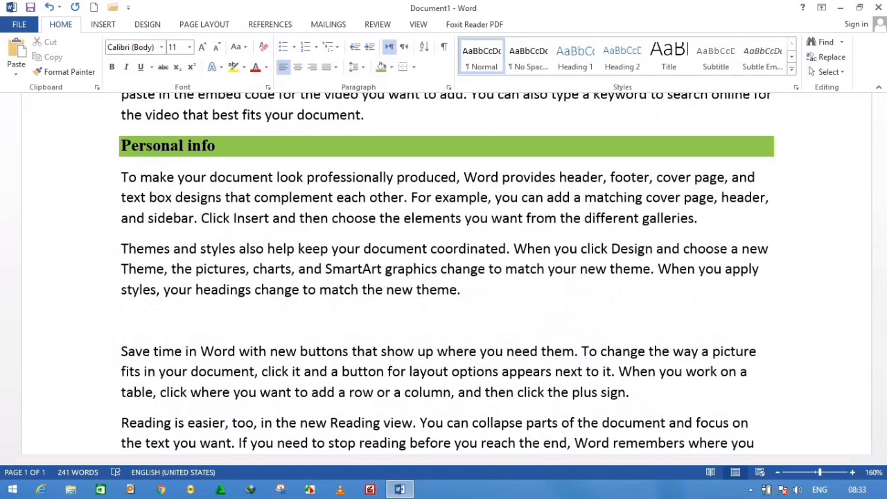
pyautogui.write('Education')
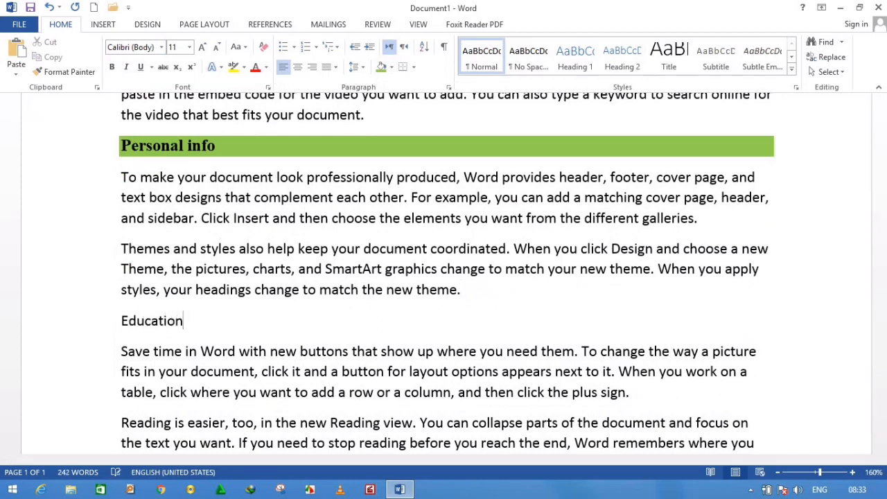
pyautogui.write(' backround')
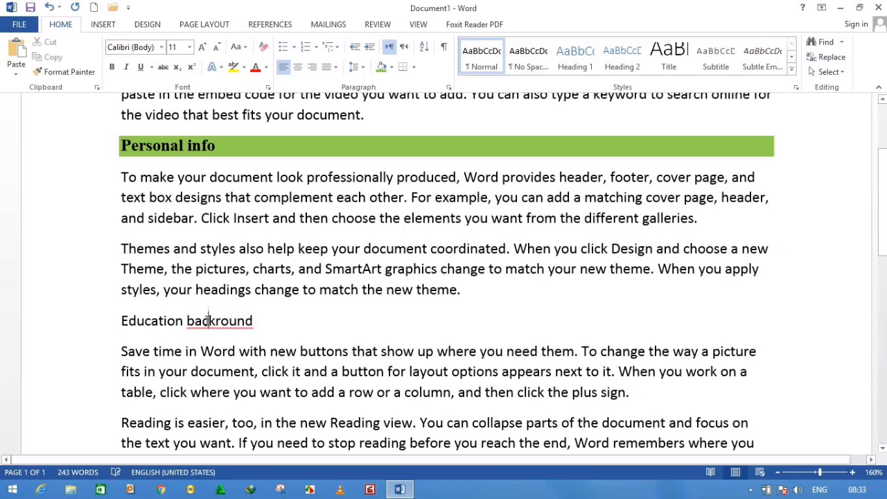
pyautogui.rightClick(208, 324)
pyautogui.click(296, 338)
# Step: Add a line reading "Skill" below the "Save time in Word" paragraph
pyautogui.scroll(-3, 299, 332)
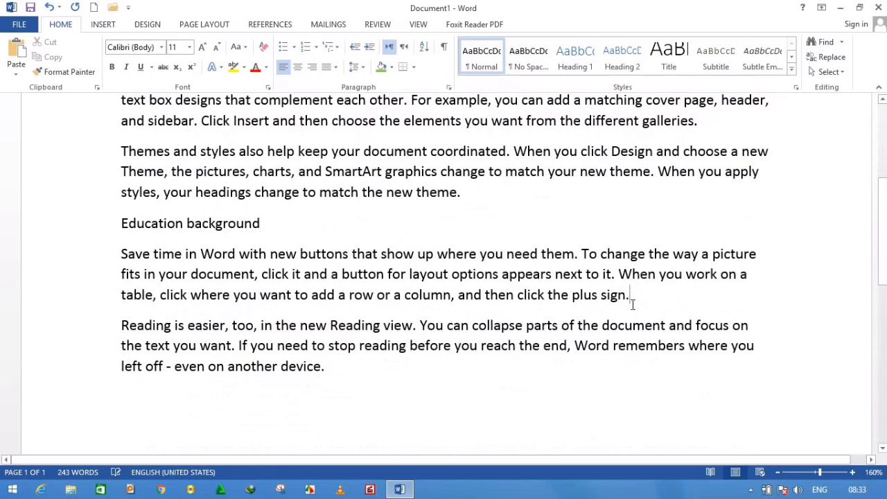
pyautogui.press('Return')
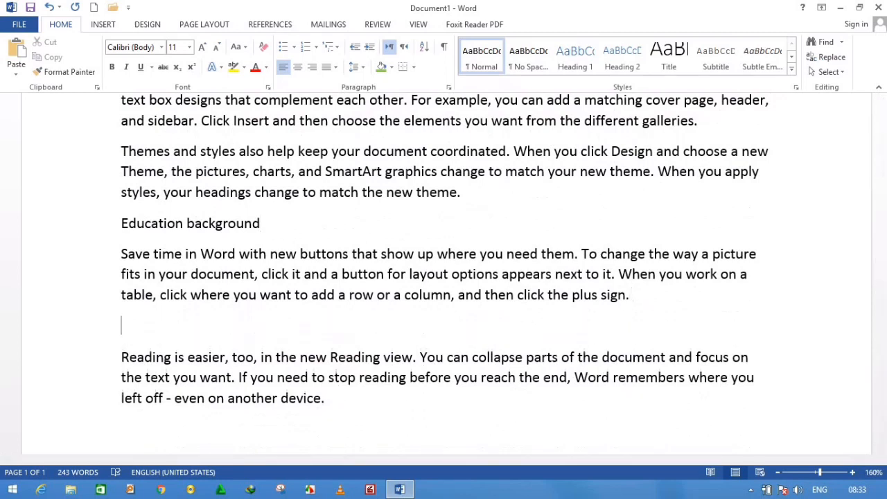
pyautogui.write('Skill')
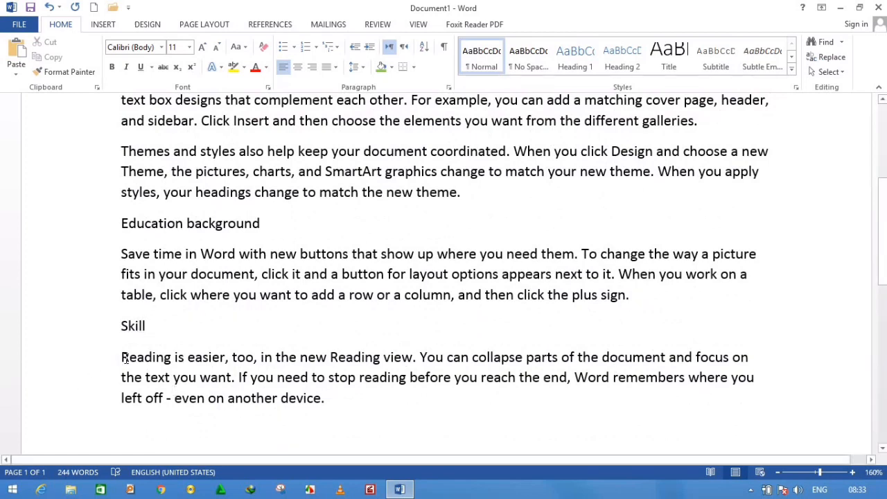
# Step: Copy the "Reading is easier" paragraph and paste it three times at the end of the document
pyautogui.moveTo(125, 357); pyautogui.dragTo(343, 395)
pyautogui.scroll(-2, 306, 387)
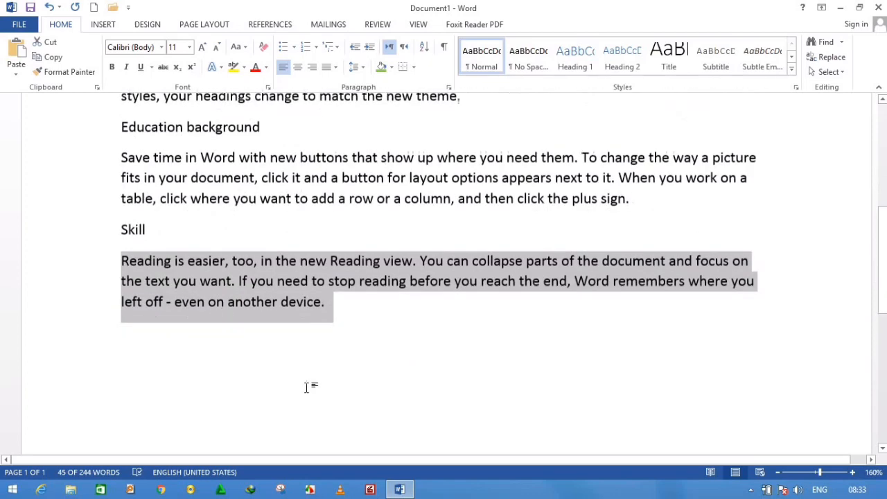
pyautogui.hotkey('ctrl', 'c')
pyautogui.press('Right')
pyautogui.hotkey('ctrl', 'v')
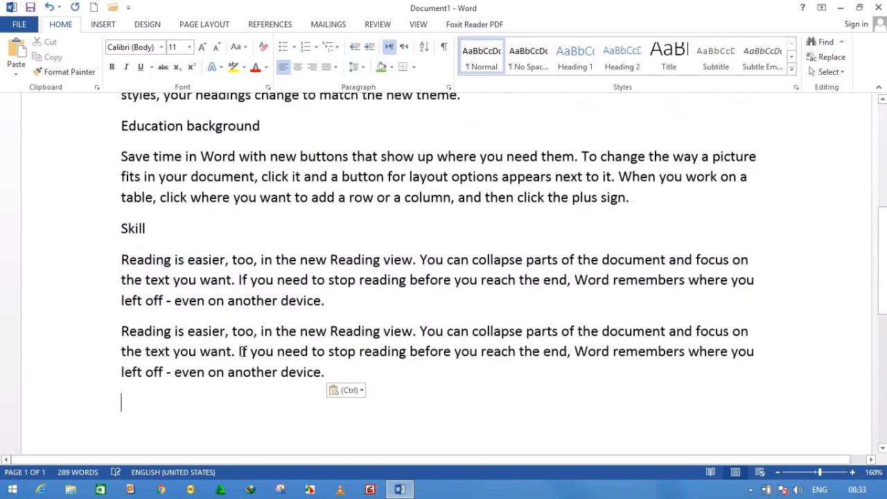
pyautogui.hotkey('ctrl', 'v')
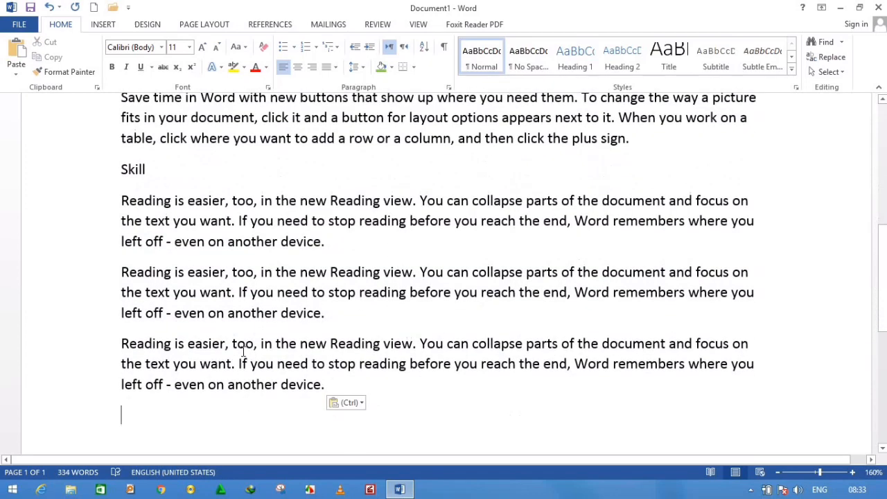
pyautogui.hotkey('ctrl', 'v')
# Step: Add a line reading "Computer" below the second "Reading is easier" paragraph
pyautogui.click(334, 254)
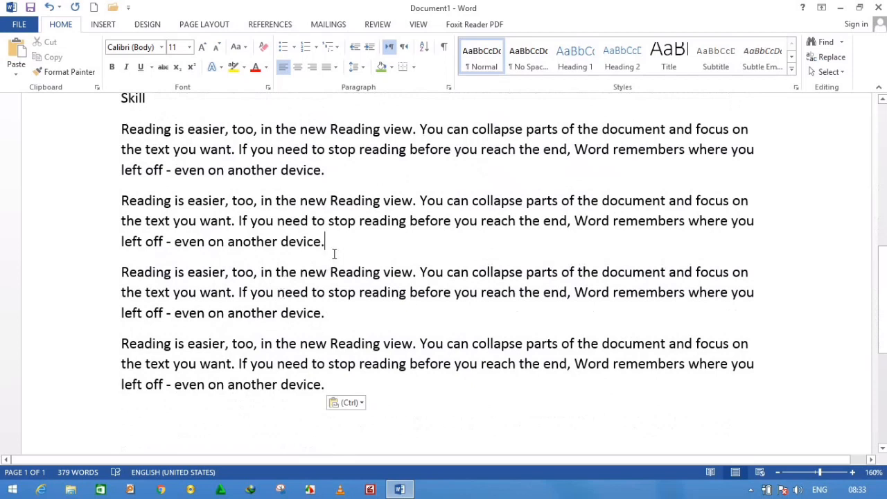
pyautogui.press('Return')
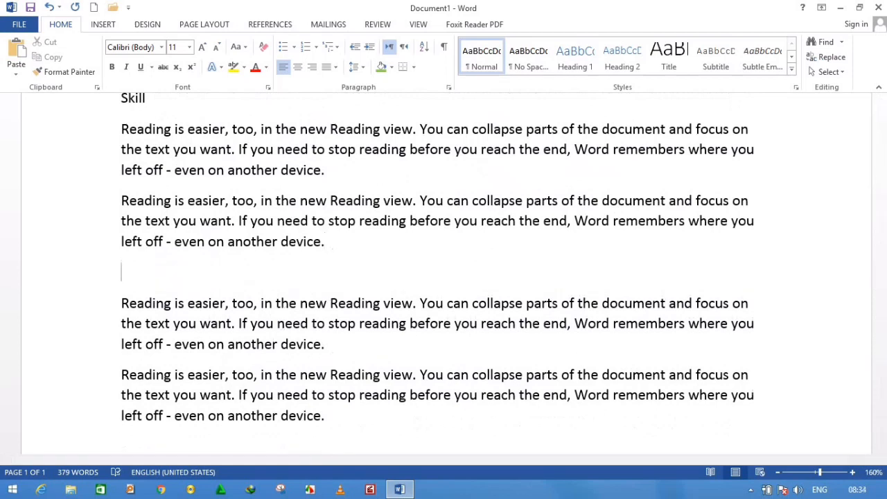
pyautogui.write('Computer')
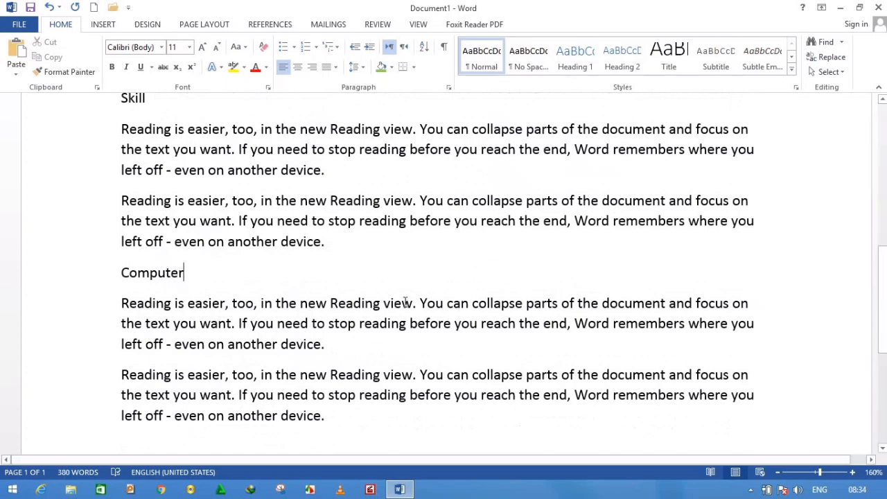
# Step: Add a line reading "Language" below the "Reading is easier" paragraph of the Computer section
pyautogui.press('Return')
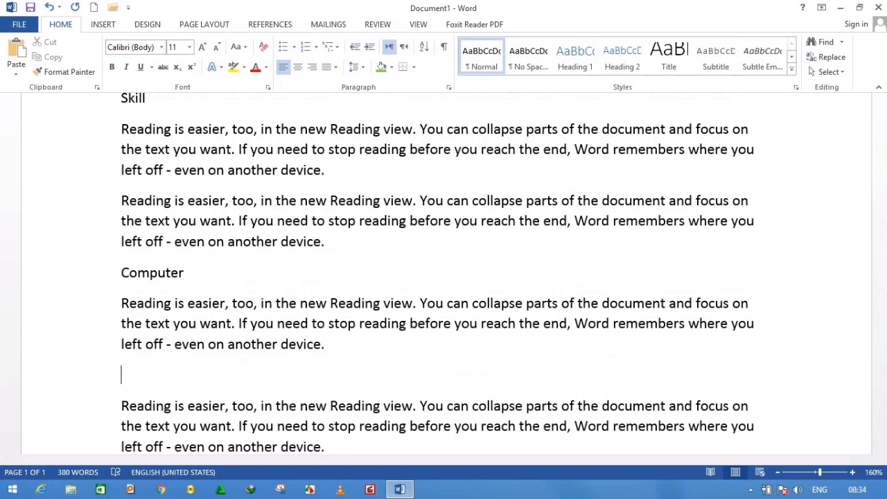
pyautogui.write('Languag')
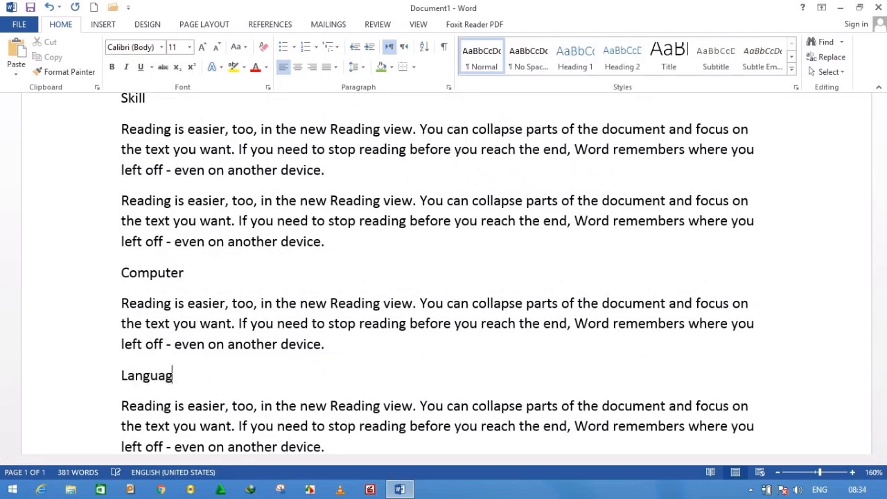
pyautogui.write('e')
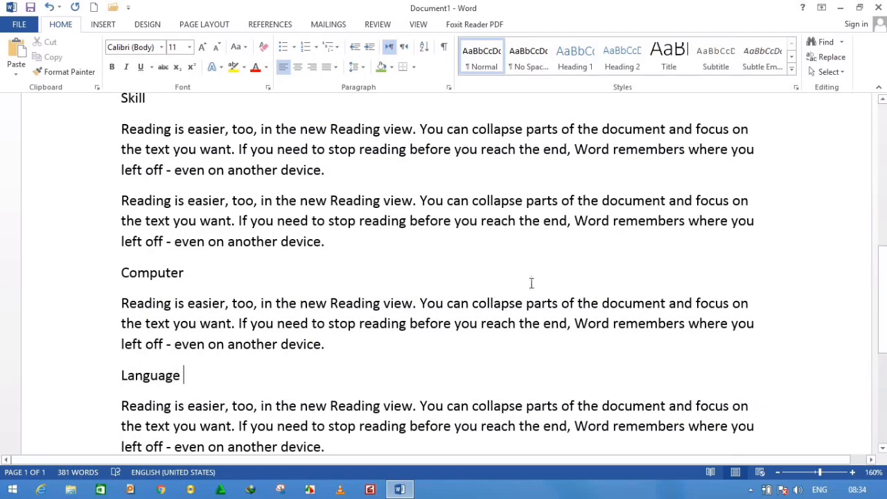
# Step: Copy the formatting of the "Personal info" heading onto the "Education background" line with Format Painter
pyautogui.scroll(5, 531, 284)
pyautogui.scroll(-2, 527, 271)
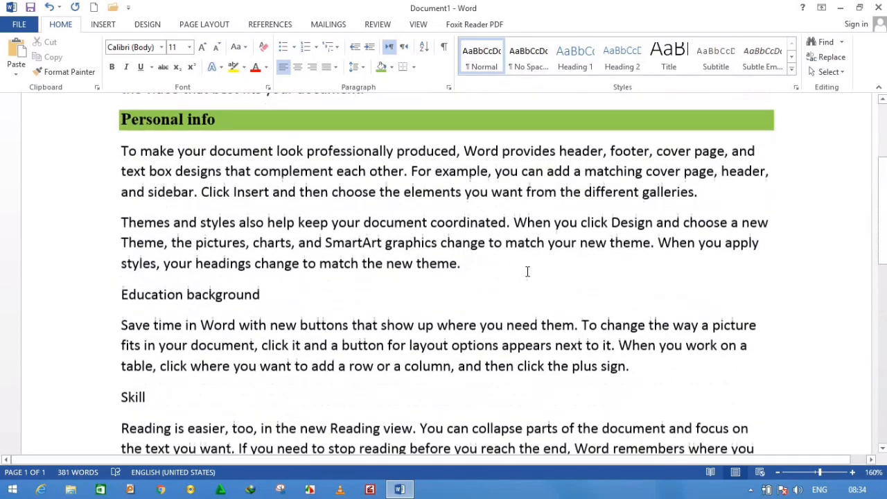
pyautogui.scroll(3, 462, 257)
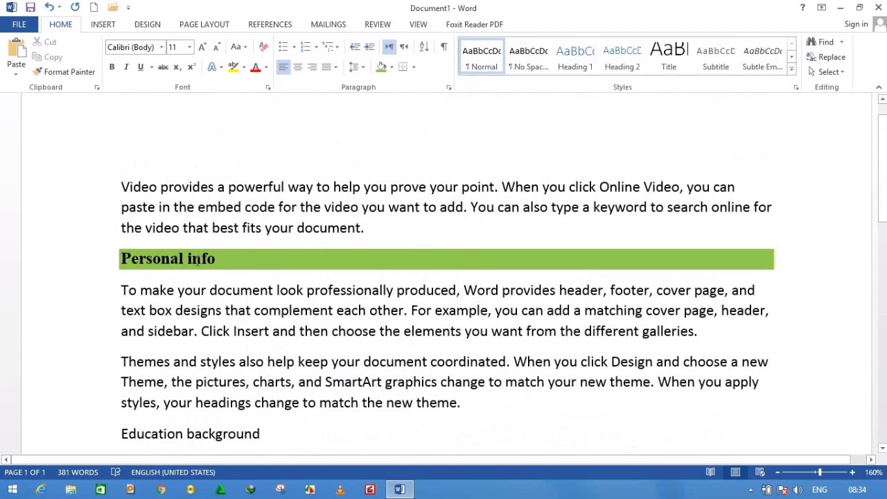
pyautogui.click(197, 259)
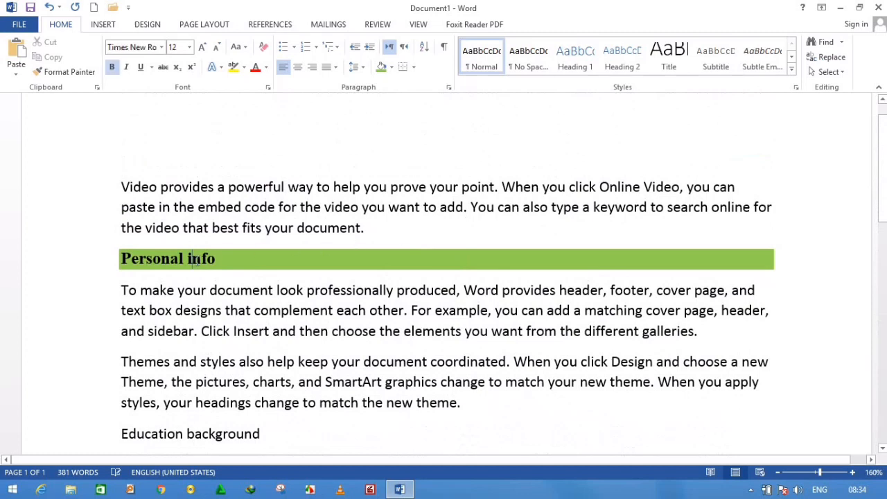
pyautogui.click(44, 73)
pyautogui.scroll(-3, 99, 301)
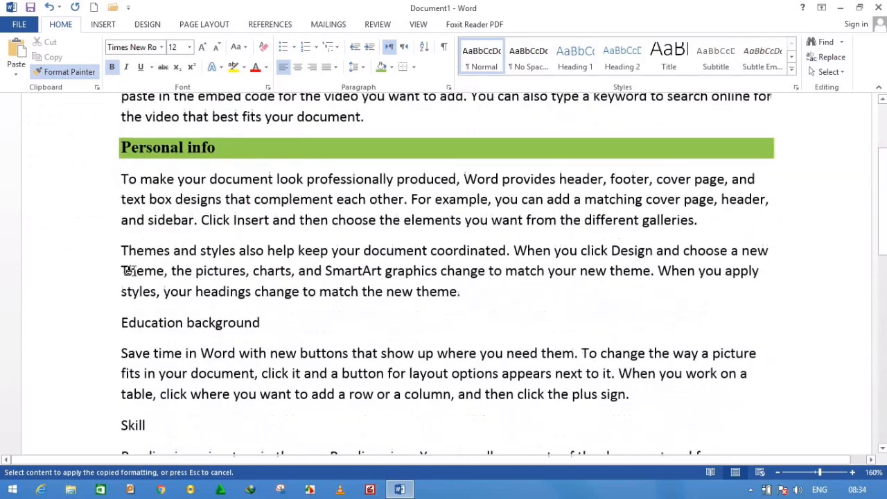
pyautogui.scroll(1, 129, 272)
pyautogui.scroll(-1, 131, 271)
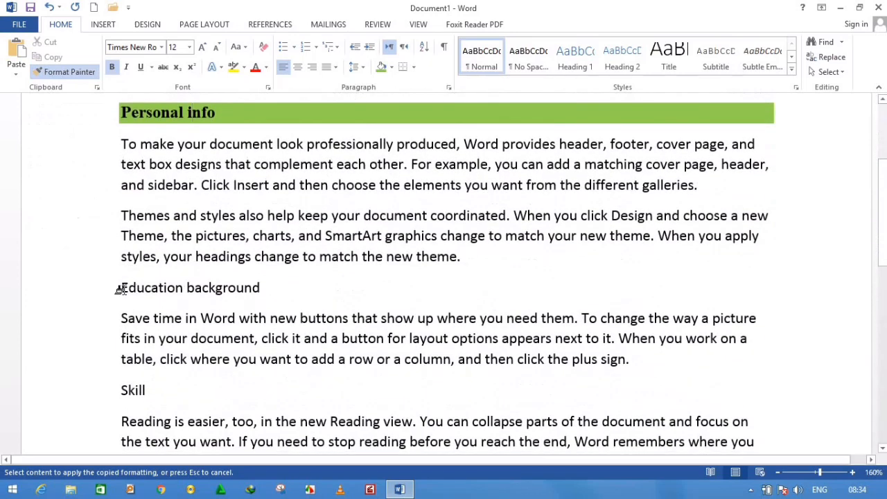
pyautogui.moveTo(122, 286); pyautogui.dragTo(309, 290)
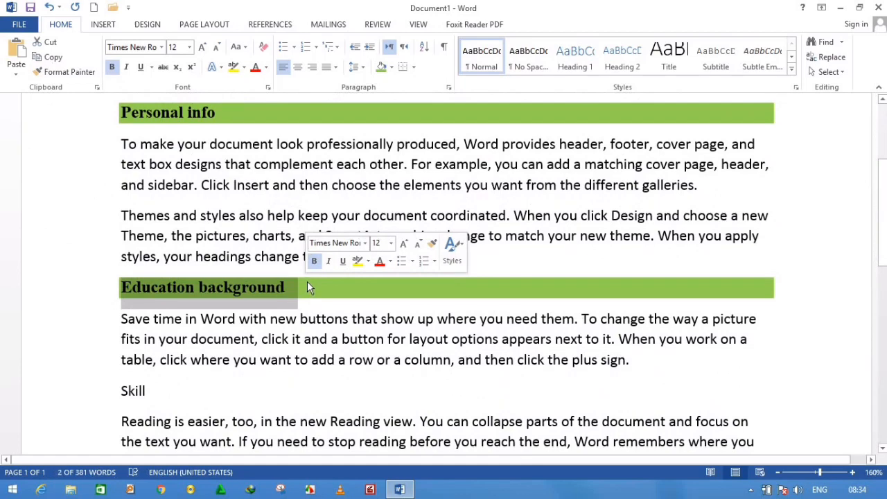
pyautogui.click(399, 295)
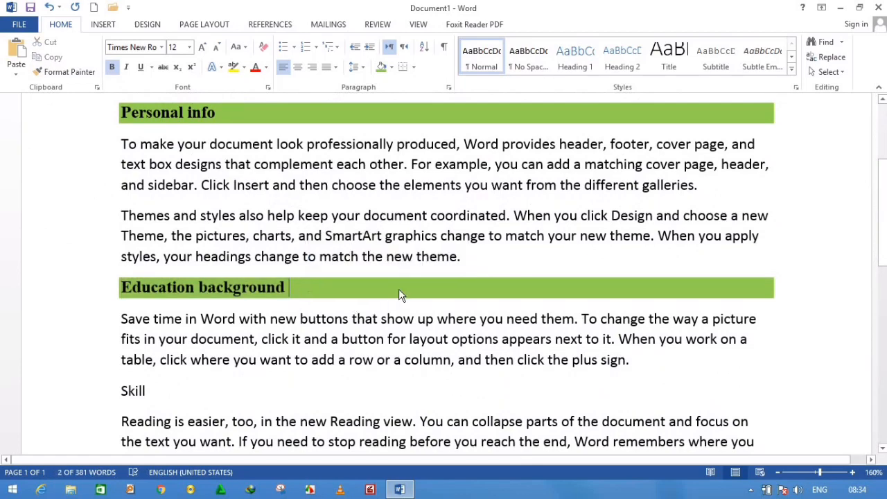
# Step: Copy the "Education background" heading's formatting onto the "Skill" and "Computer" lines, keeping Format Painter active for repeated use
pyautogui.scroll(-2, 395, 287)
pyautogui.scroll(-3, 395, 288)
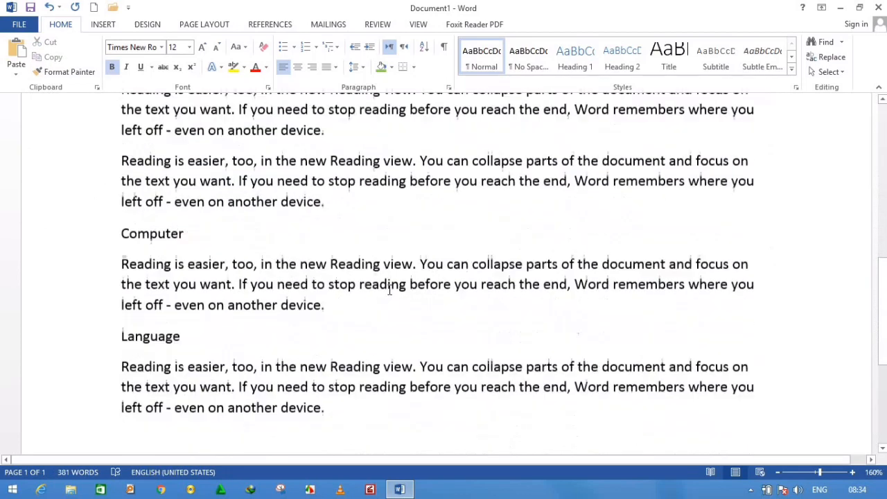
pyautogui.scroll(5, 386, 291)
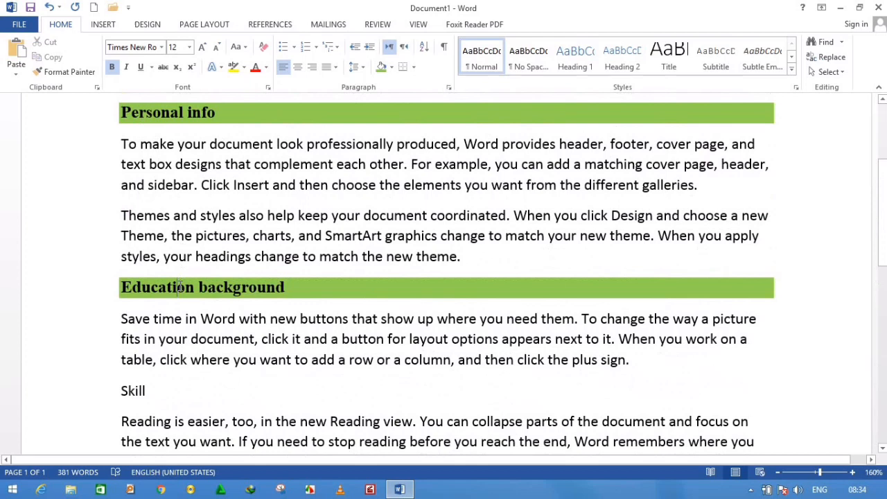
pyautogui.click(41, 72)
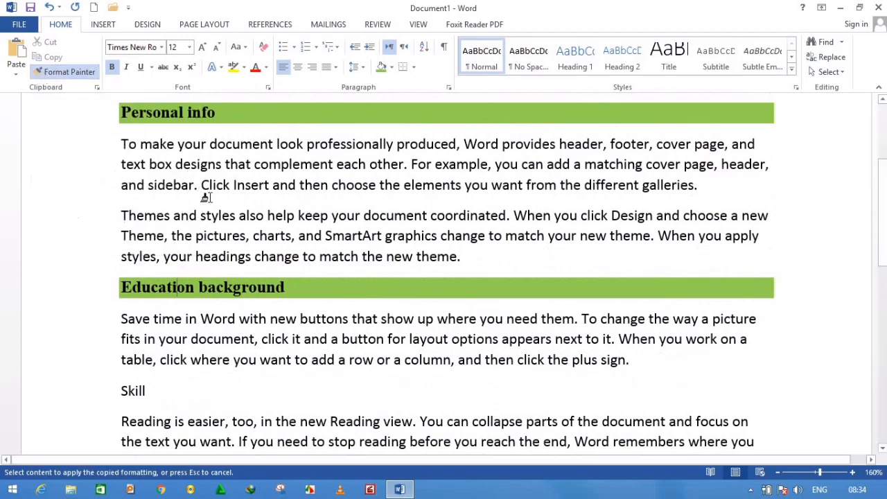
pyautogui.scroll(-3, 205, 198)
pyautogui.moveTo(115, 291); pyautogui.dragTo(183, 296)
pyautogui.scroll(-5, 180, 291)
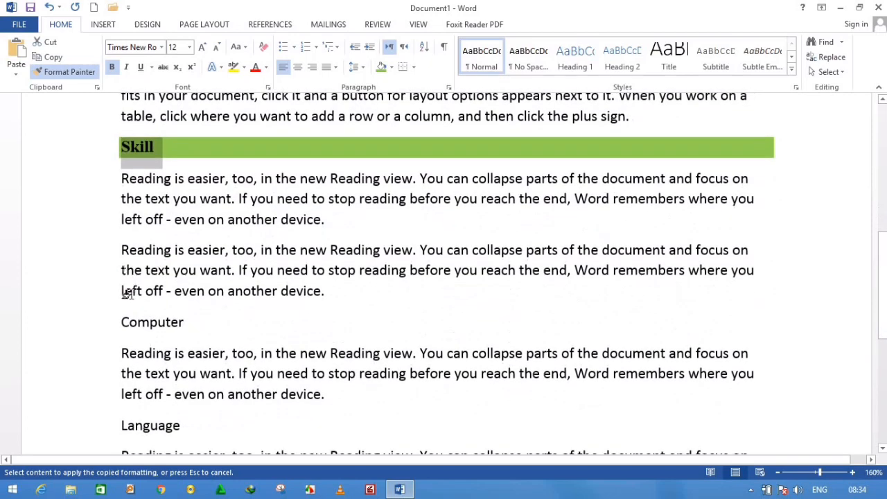
pyautogui.moveTo(119, 317); pyautogui.dragTo(215, 321)
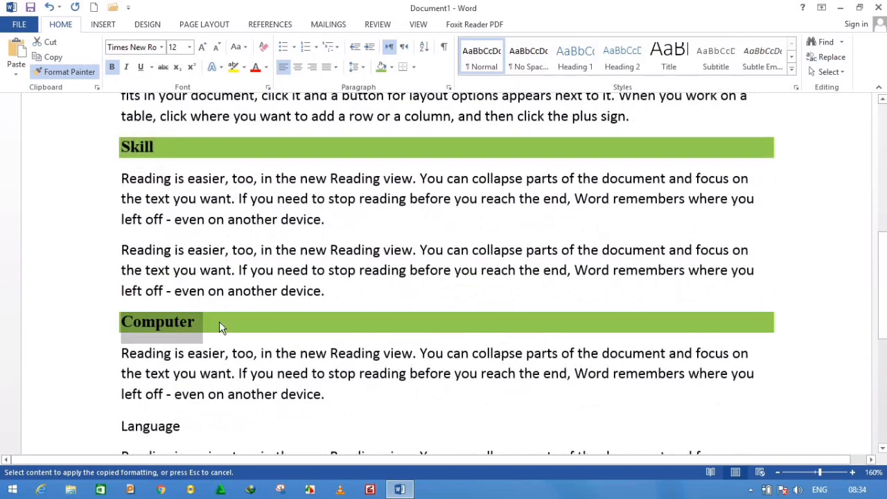
# Step: Apply the copied heading formatting to the "Language" line and turn Format Painter off
pyautogui.scroll(-1, 215, 321)
pyautogui.scroll(-2, 215, 322)
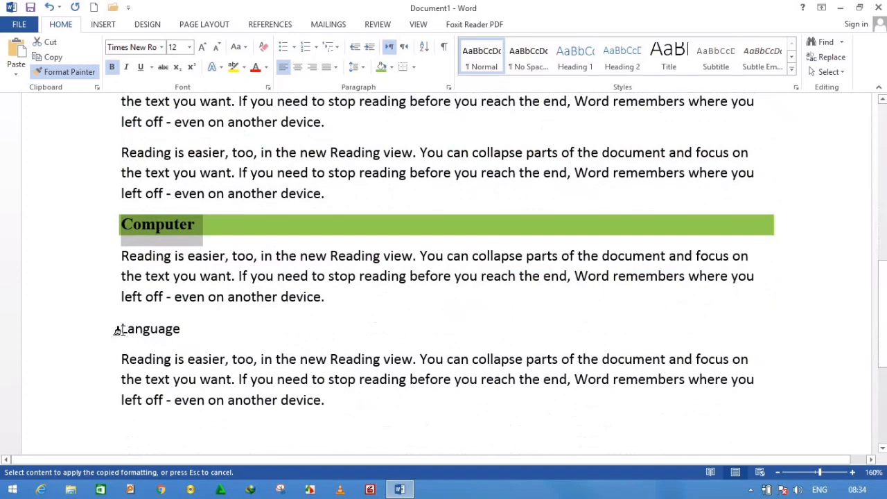
pyautogui.moveTo(117, 329); pyautogui.dragTo(206, 336)
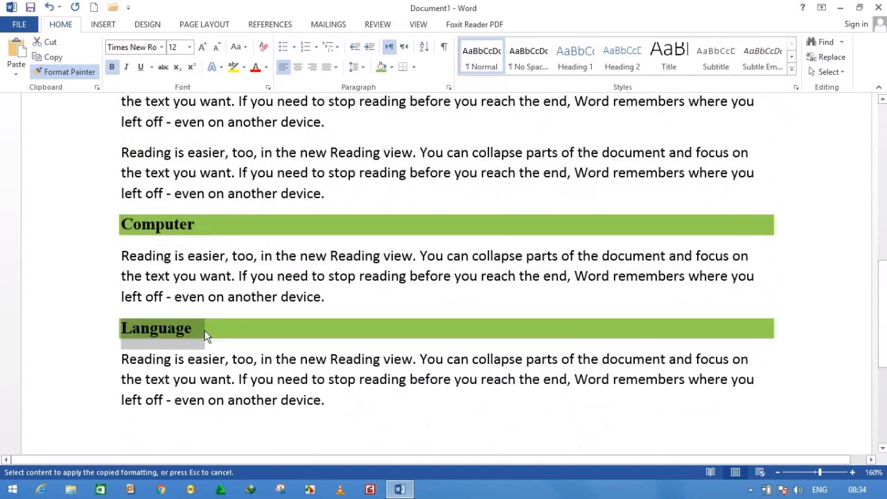
pyautogui.scroll(-6, 219, 327)
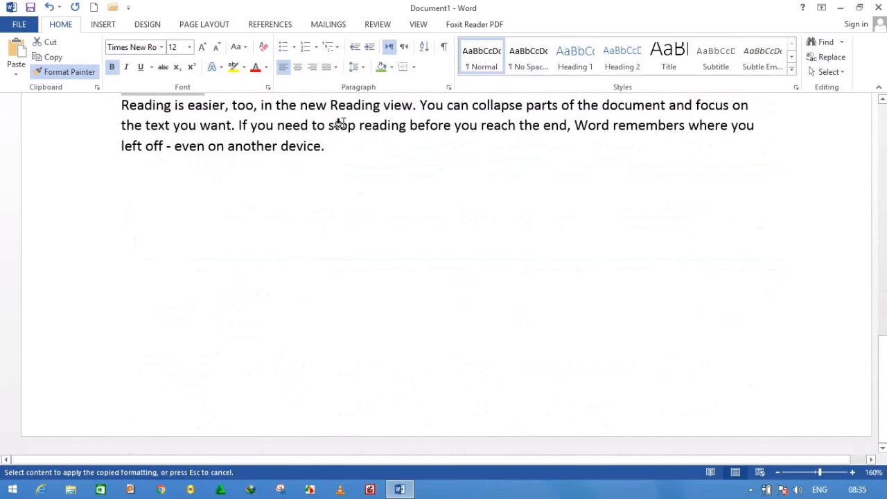
pyautogui.scroll(1, 283, 224)
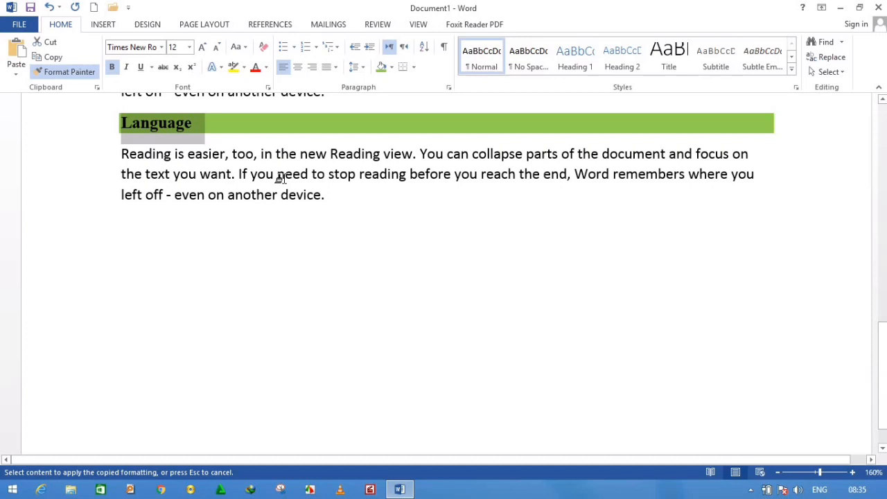
pyautogui.click(46, 73)
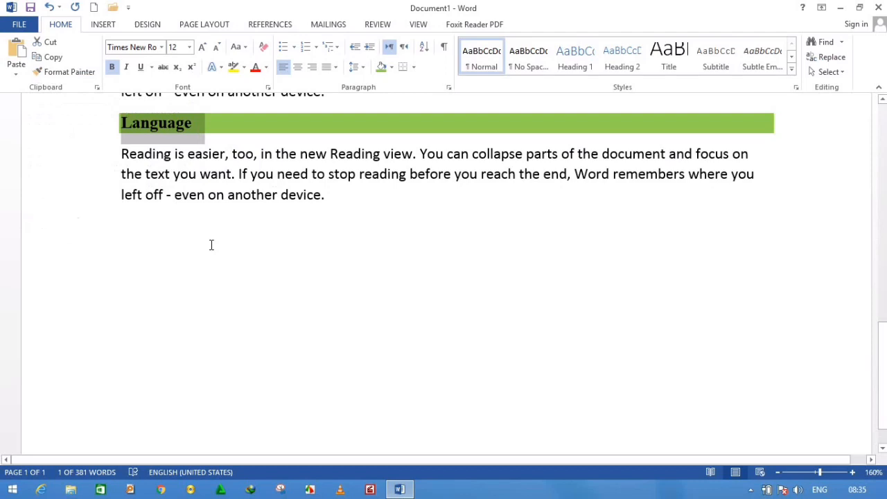
# Step: Colour the text of the first paragraph below the "Skill" heading red
pyautogui.scroll(5, 211, 244)
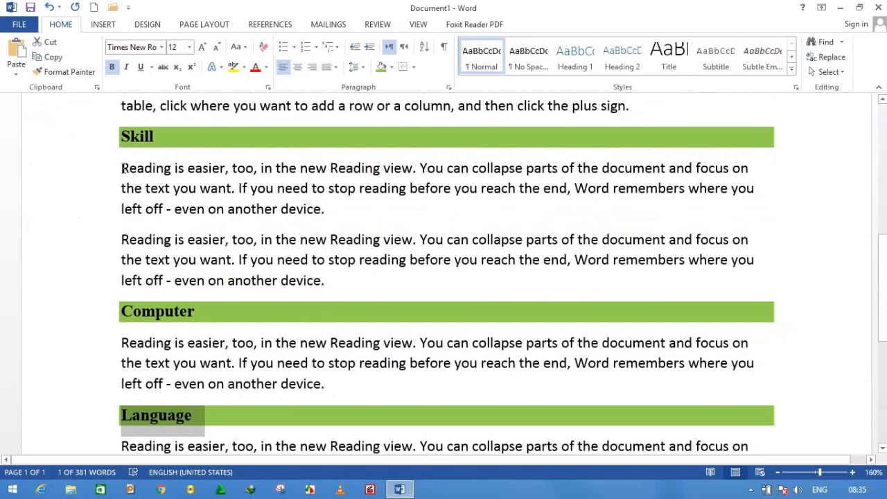
pyautogui.moveTo(122, 168); pyautogui.dragTo(332, 212)
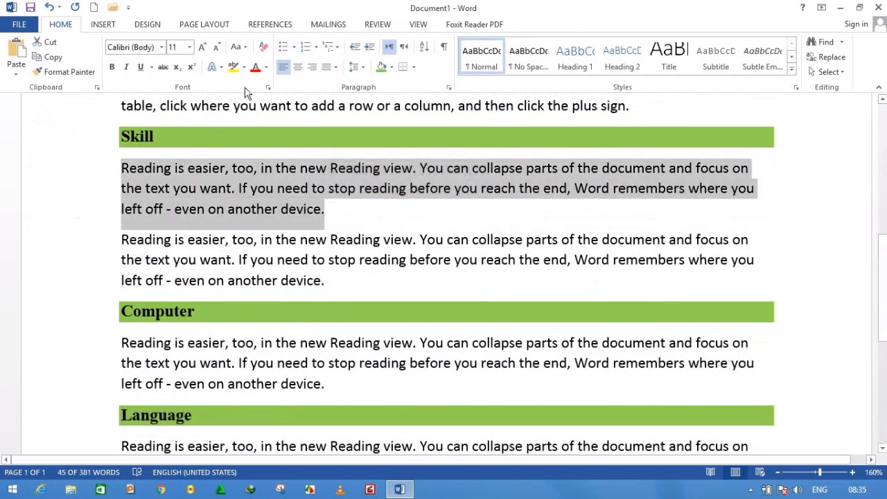
pyautogui.click(255, 68)
pyautogui.click(390, 228)
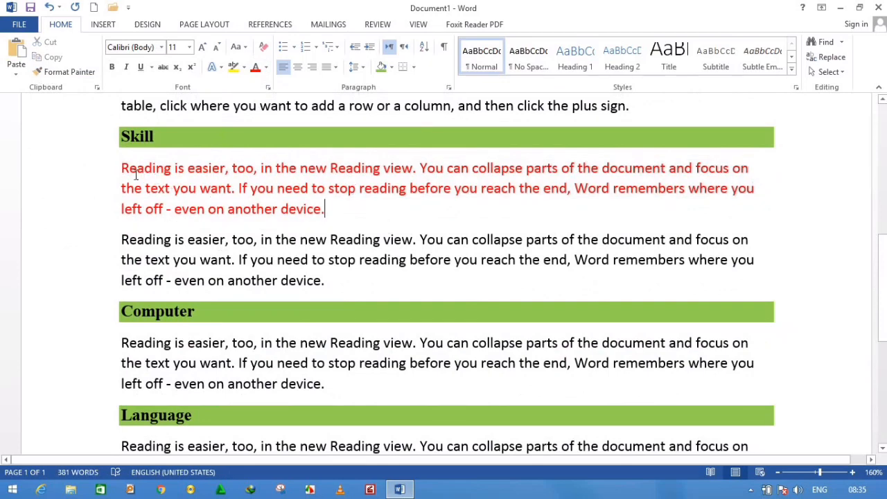
# Step: Give the text of the first paragraph below "Skill" a gradient fill through the More Gradients settings
pyautogui.moveTo(121, 168); pyautogui.dragTo(337, 205)
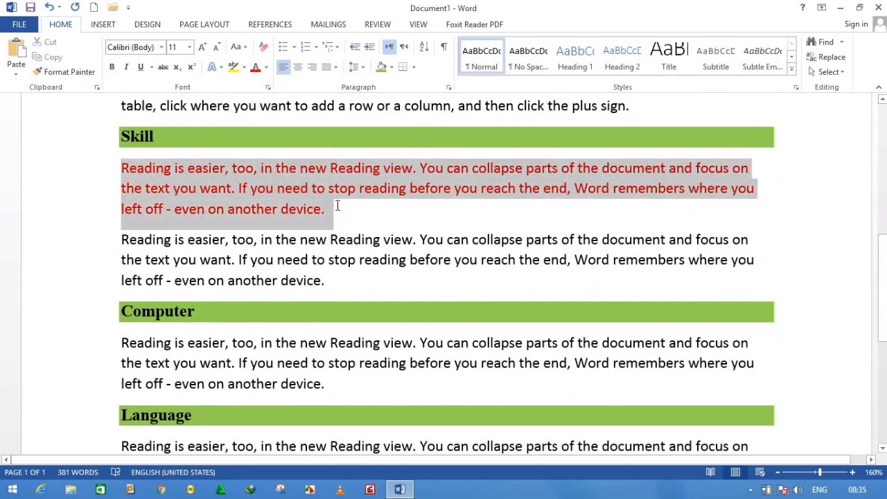
pyautogui.click(265, 67)
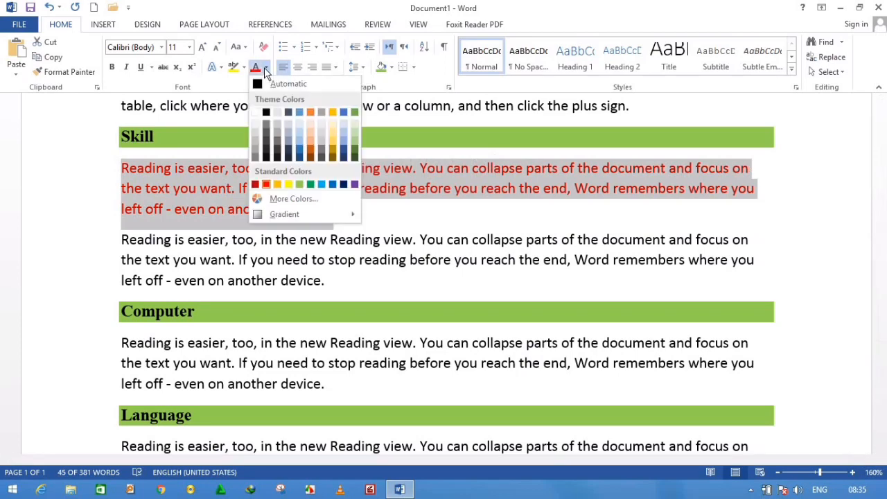
pyautogui.moveTo(281, 219)
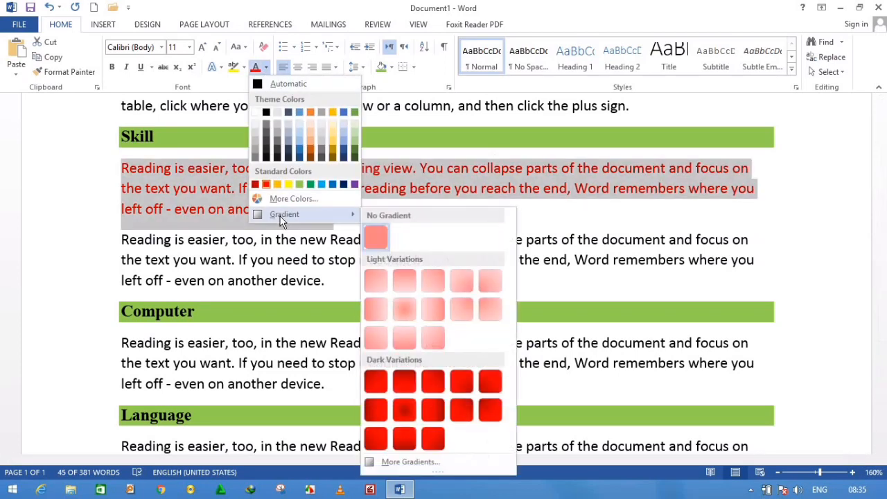
pyautogui.click(395, 462)
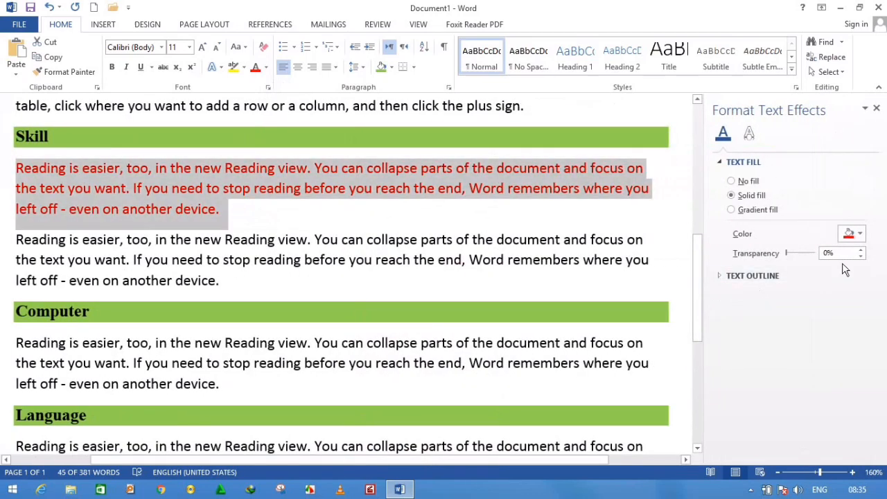
pyautogui.click(733, 211)
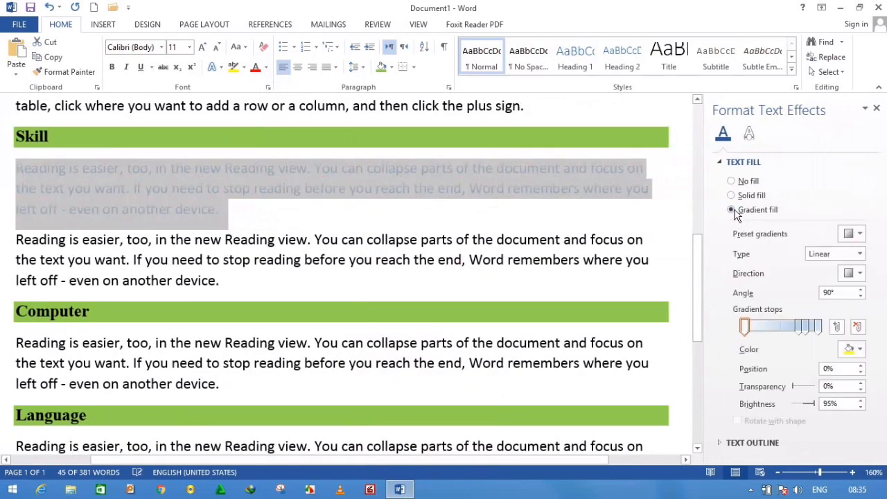
# Step: Move the second gradient stop closer to the first one and set the first stop's colour to red
pyautogui.moveTo(802, 325); pyautogui.dragTo(779, 331)
pyautogui.click(745, 328)
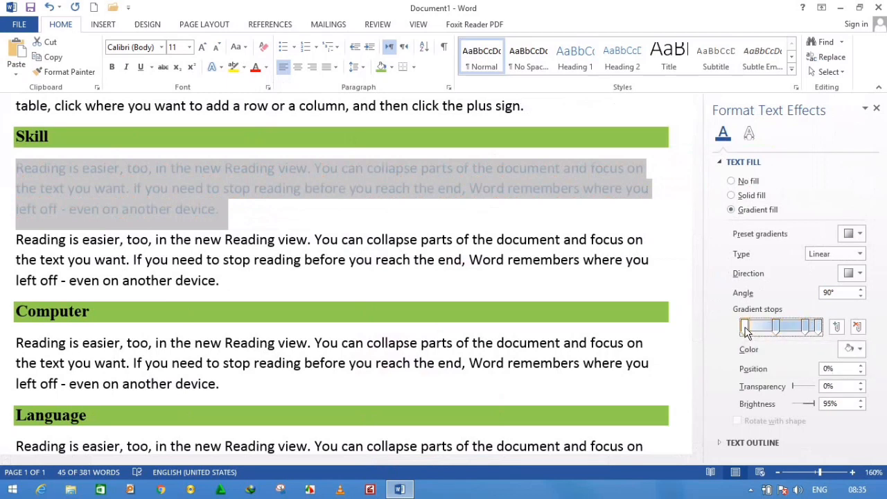
pyautogui.click(859, 274)
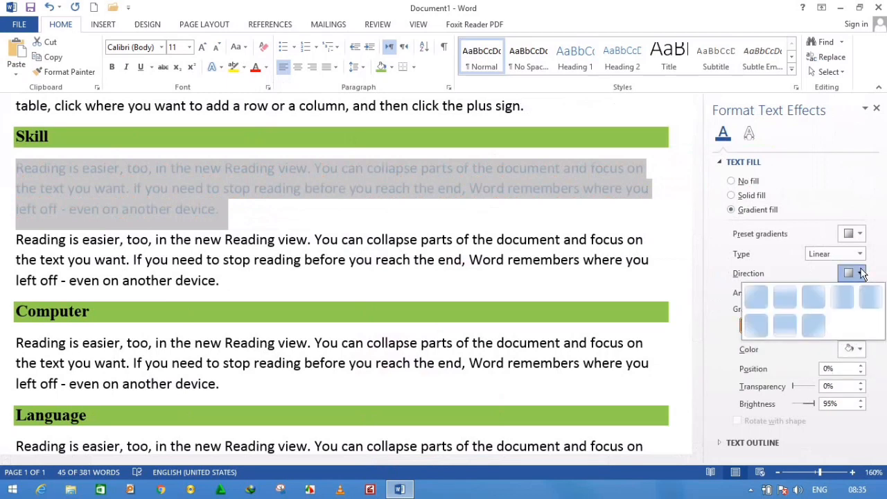
pyautogui.click(856, 233)
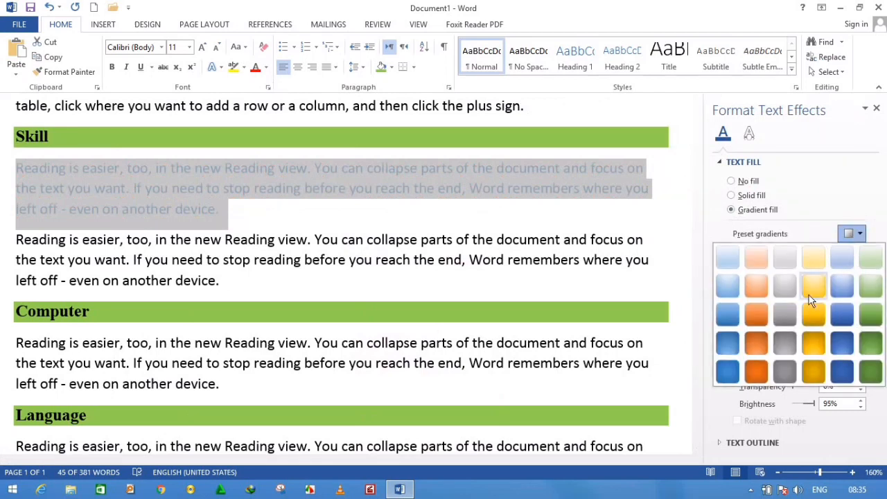
pyautogui.click(823, 208)
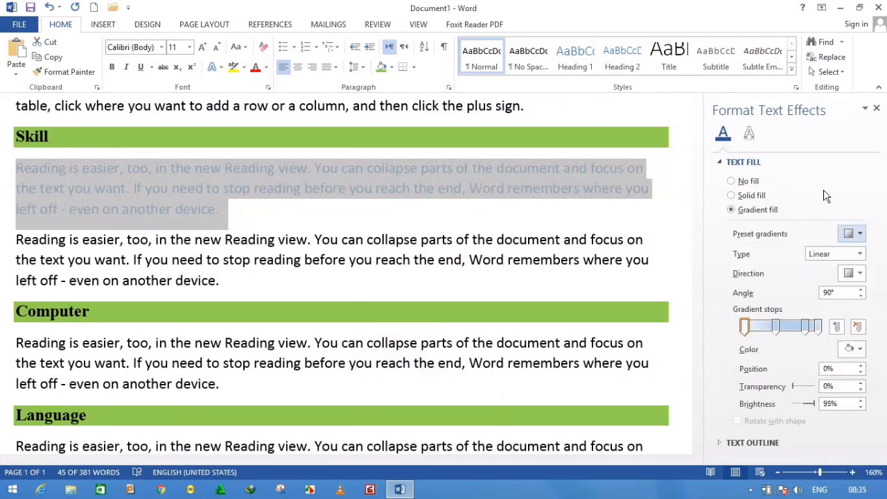
pyautogui.click(860, 349)
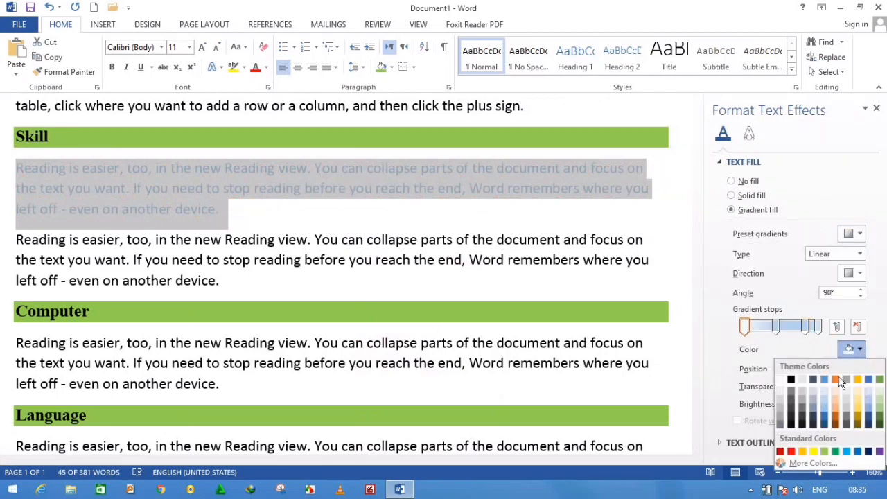
pyautogui.click(788, 452)
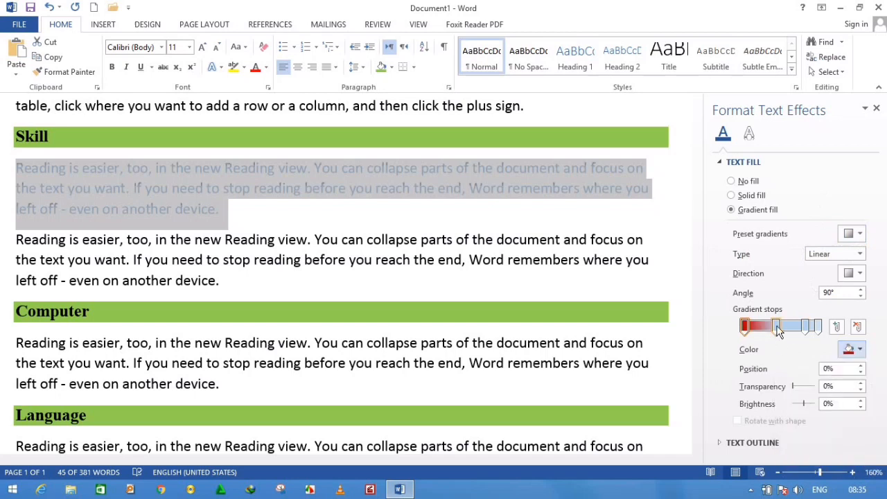
# Step: Set the second gradient stop's colour to yellow and the third stop's colour to dark blue
pyautogui.click(776, 327)
pyautogui.click(861, 349)
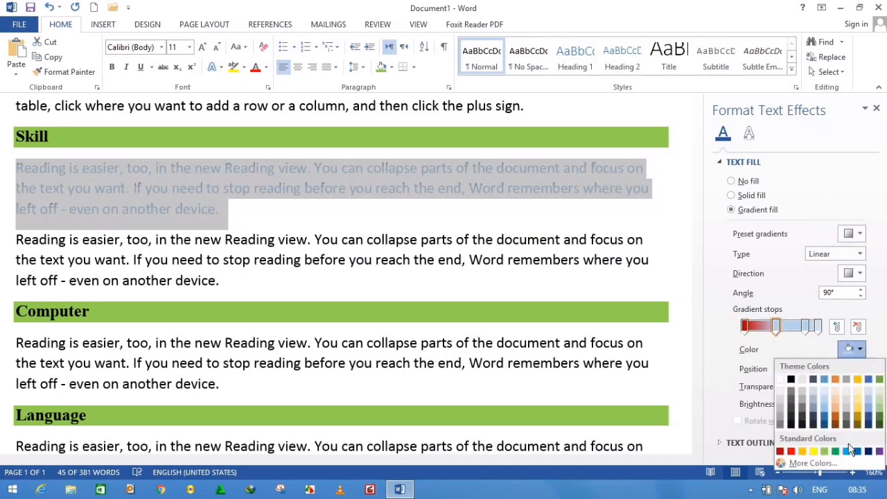
pyautogui.click(815, 452)
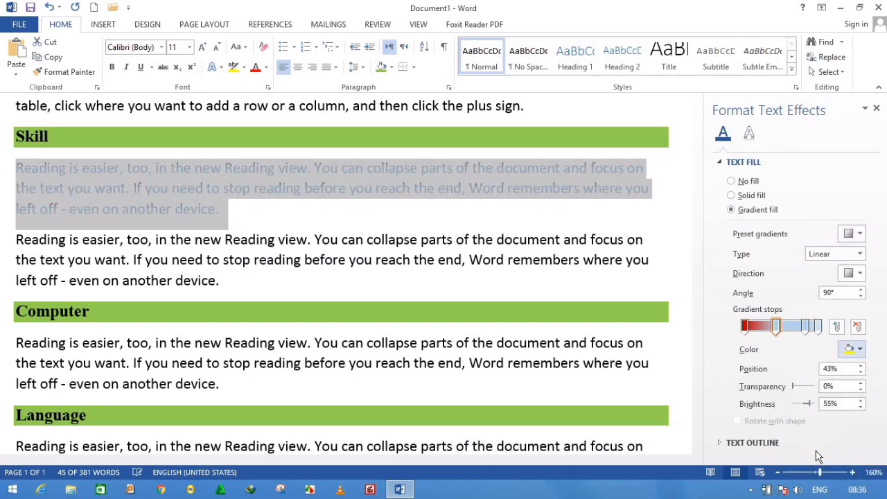
pyautogui.click(808, 327)
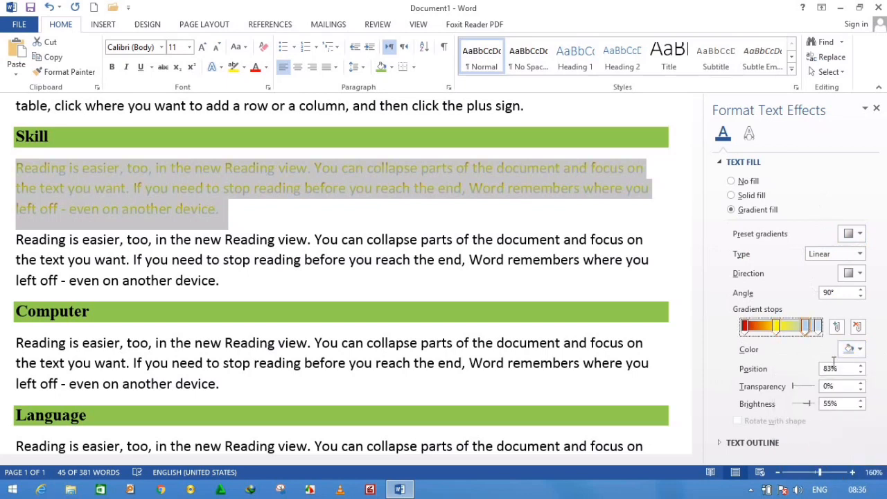
pyautogui.click(859, 350)
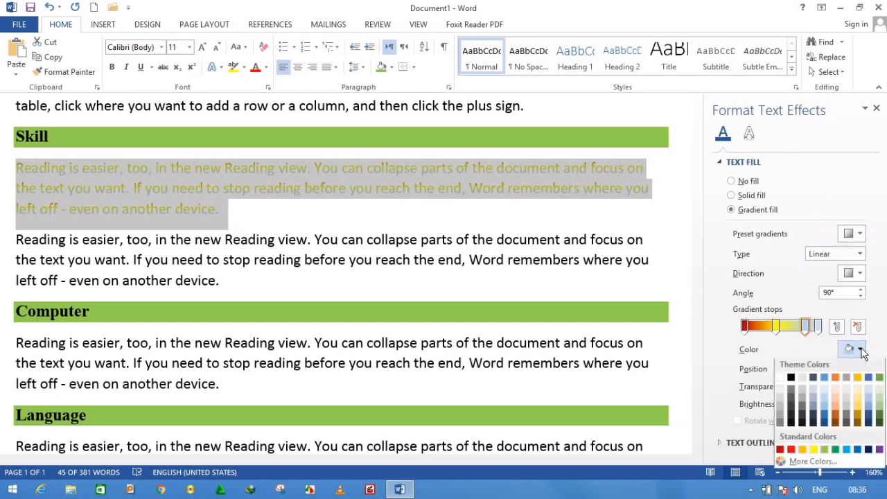
pyautogui.click(868, 451)
# Step: Set the last gradient stop's colour to purple and close the text effects settings
pyautogui.click(819, 327)
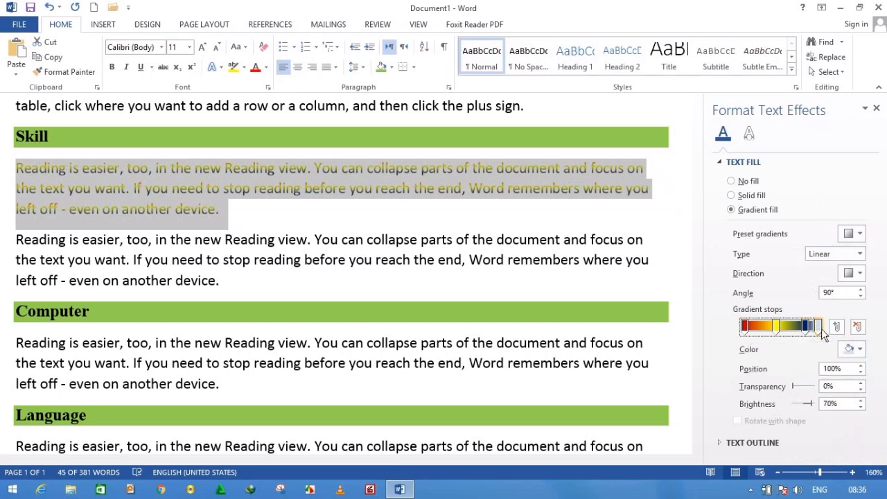
pyautogui.click(861, 350)
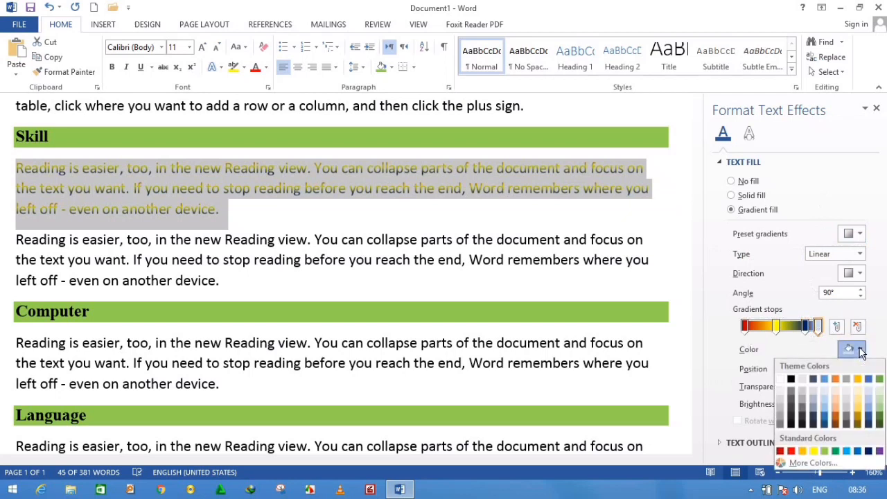
pyautogui.click(880, 452)
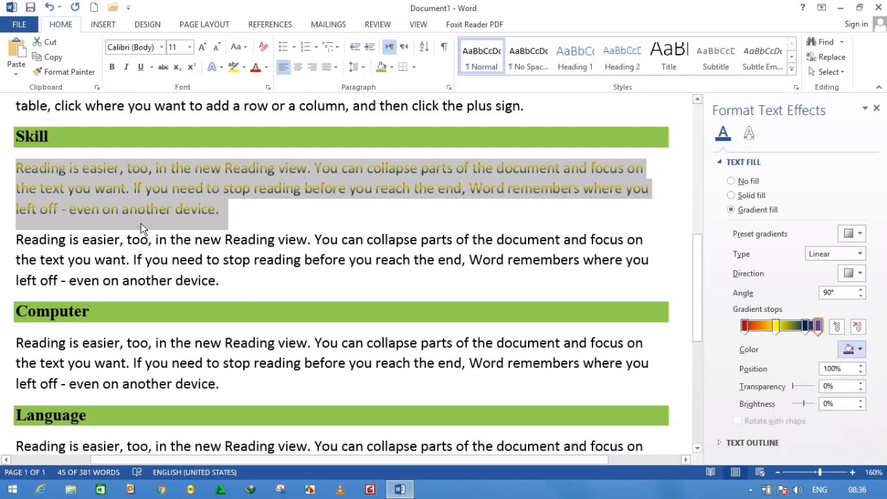
pyautogui.click(876, 108)
# Step: Copy the gradient formatting from the first "Skill" paragraph onto the last two lines of the paragraph below "Computer" with Format Painter
pyautogui.click(350, 216)
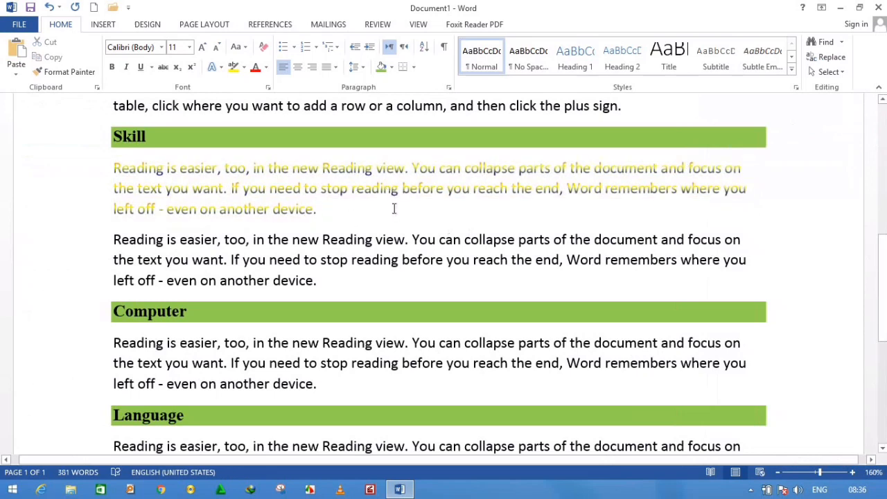
pyautogui.click(40, 72)
pyautogui.moveTo(115, 363); pyautogui.dragTo(355, 393)
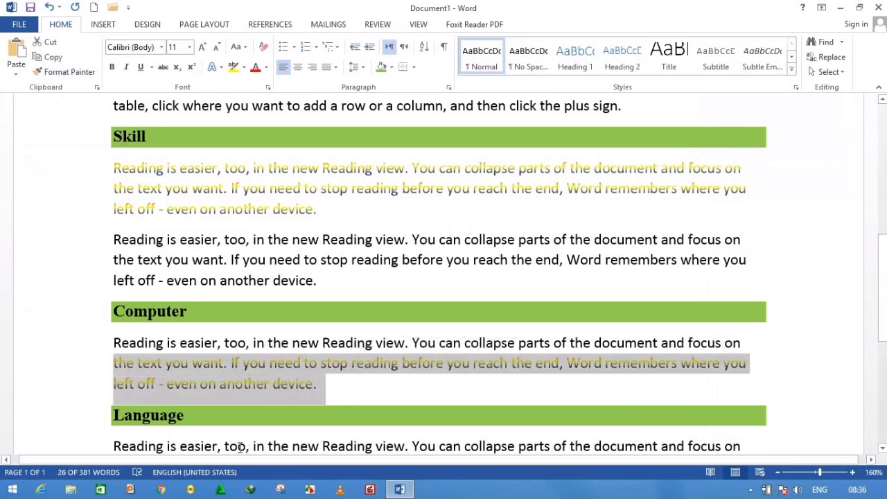
# Step: Copy the gradient formatting from the "Skill" paragraph onto "Theme, the pictures, charts, and SmartArt graphics change" above "Education background"
pyautogui.scroll(3, 250, 388)
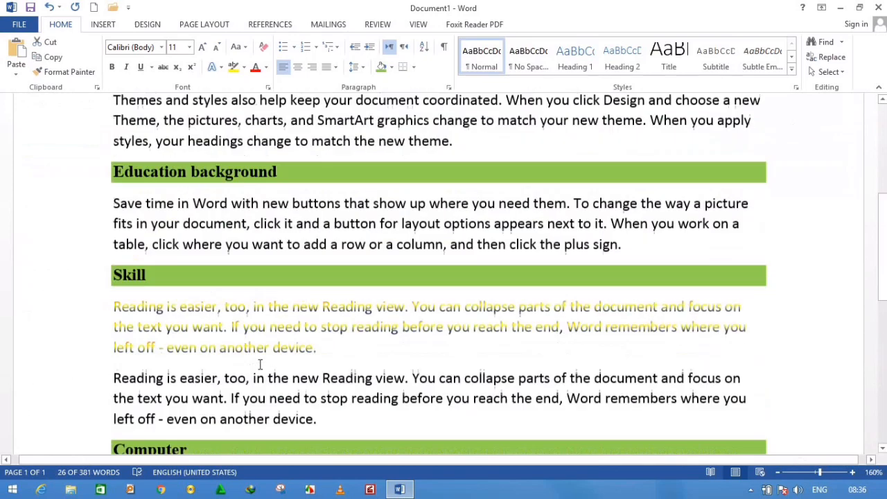
pyautogui.moveTo(258, 335); pyautogui.dragTo(272, 355)
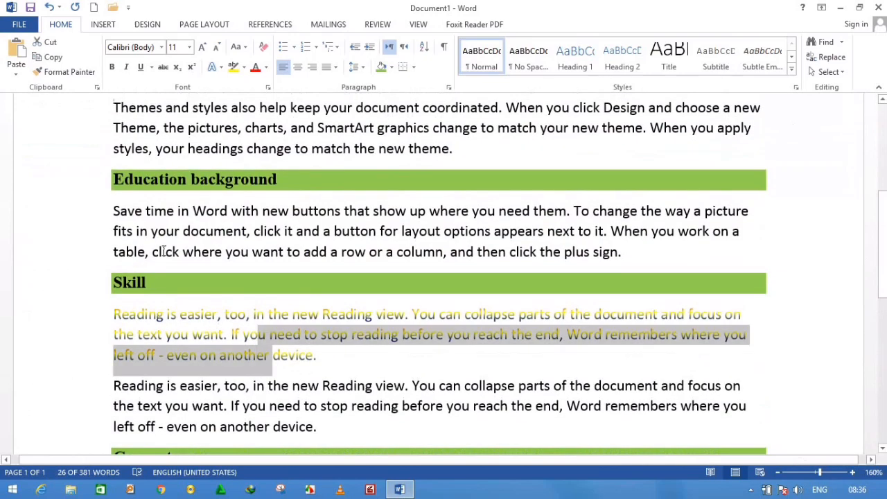
pyautogui.click(64, 72)
pyautogui.moveTo(116, 128)
pyautogui.mouseDown()
pyautogui.moveTo(388, 142)
pyautogui.moveTo(441, 129)
pyautogui.mouseUp()
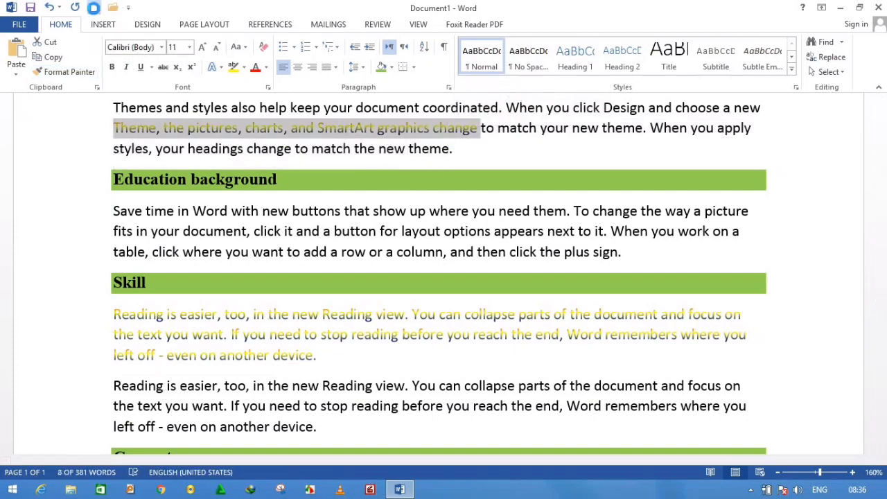
# Step: Create a new blank document and fill it with sample text using =rand()
pyautogui.click(94, 8)
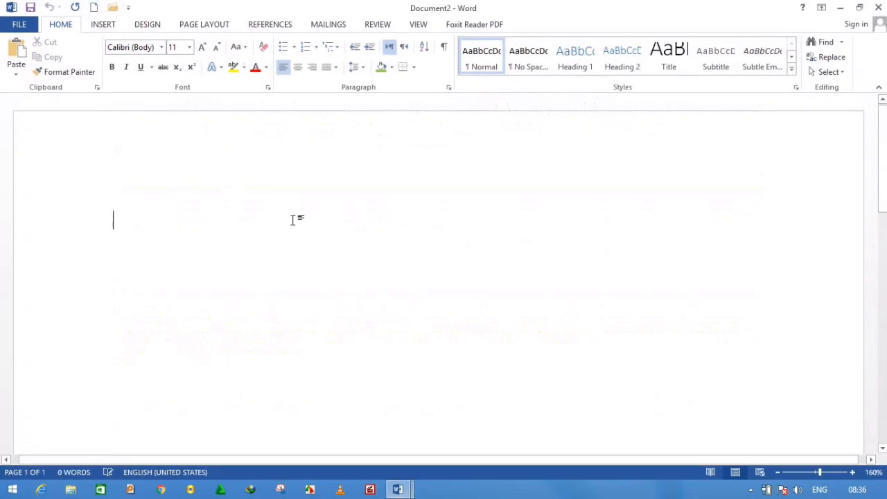
pyautogui.write('=rand')
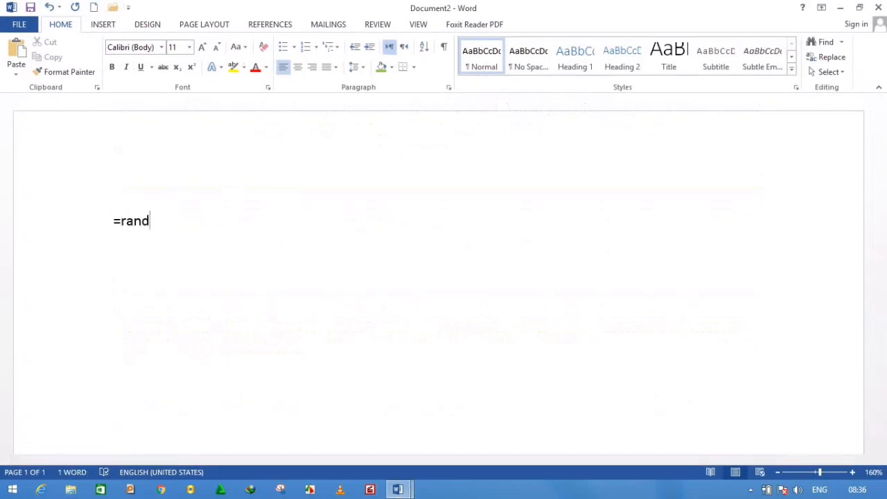
pyautogui.write('()')
pyautogui.press('Return')
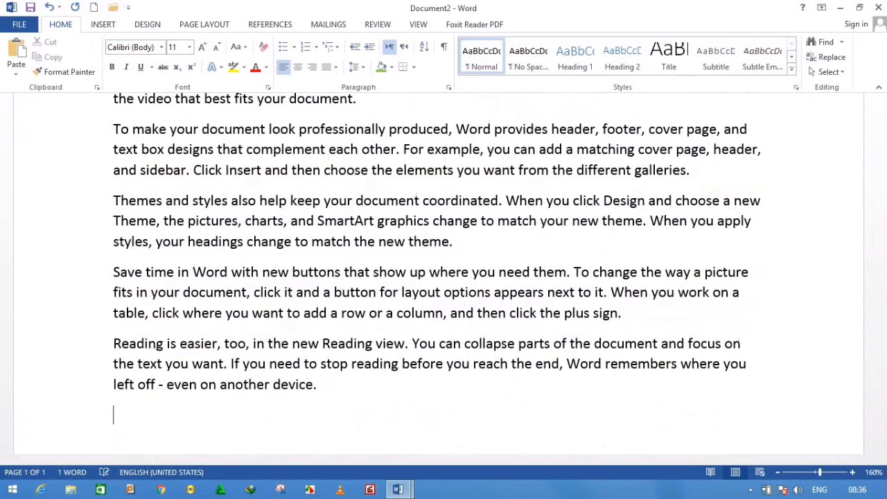
# Step: Copy the gradient formatting from Document1's "Skill" paragraph onto Document2's text from "styles also help" to "You can collapse" with Format Painter
pyautogui.click(397, 489)
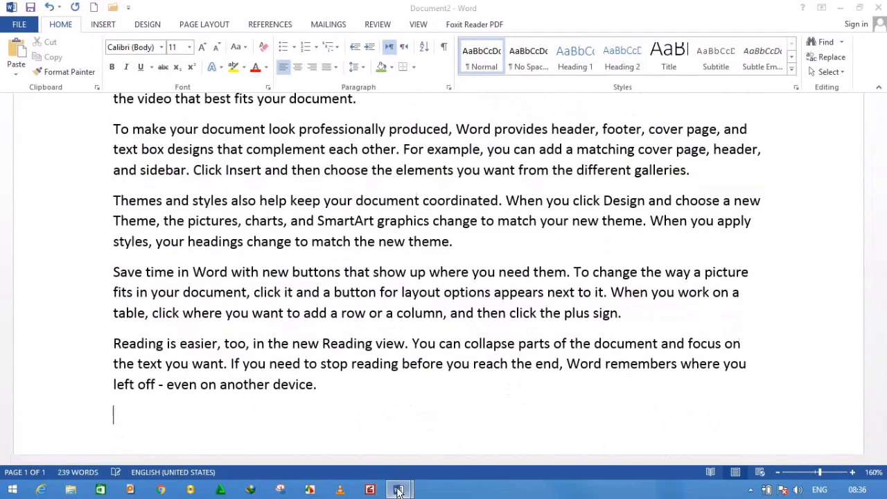
pyautogui.click(303, 422)
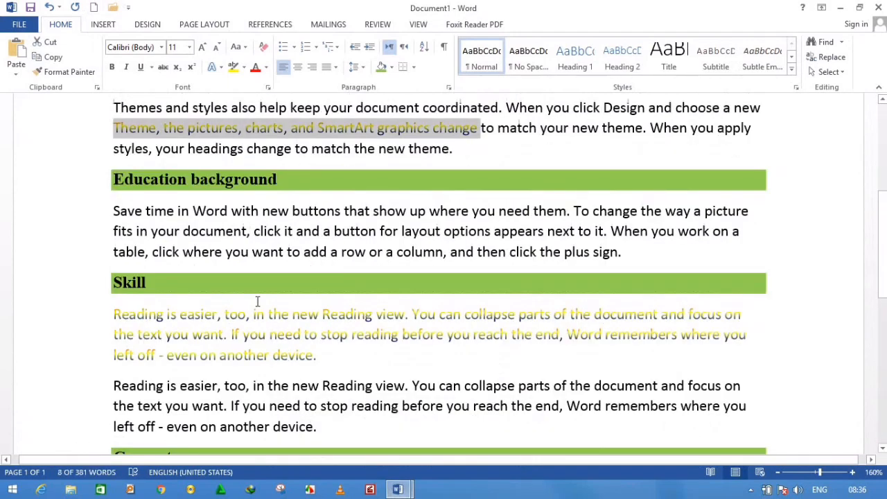
pyautogui.click(254, 314)
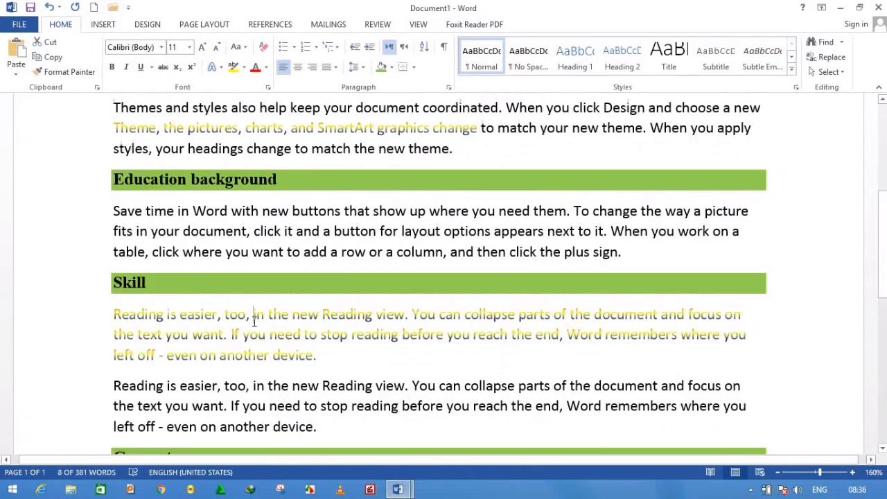
pyautogui.click(39, 70)
pyautogui.click(397, 490)
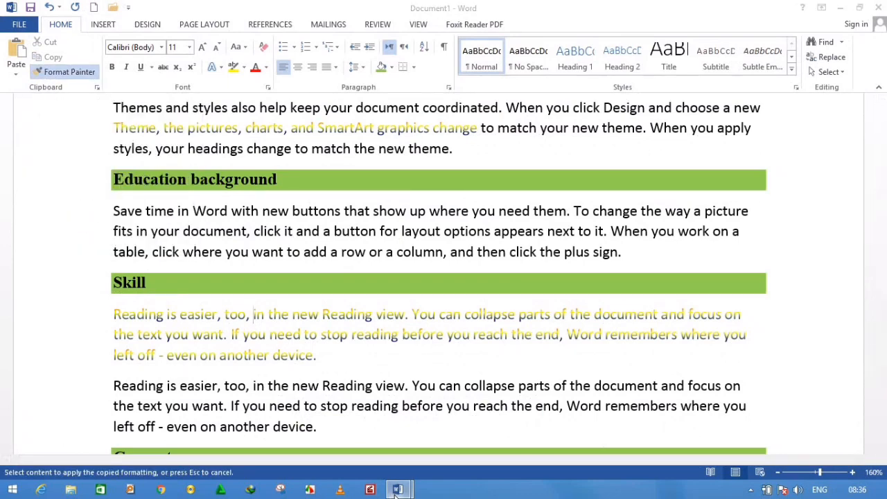
pyautogui.click(427, 415)
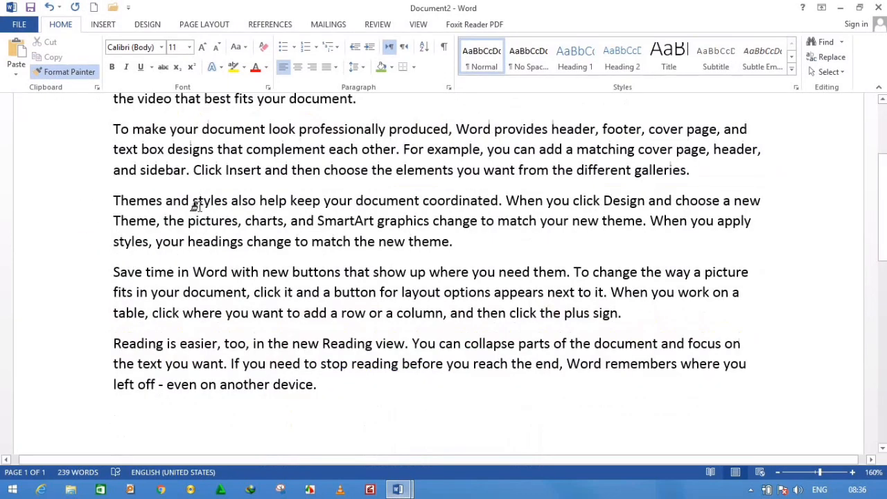
pyautogui.moveTo(196, 206); pyautogui.dragTo(489, 341)
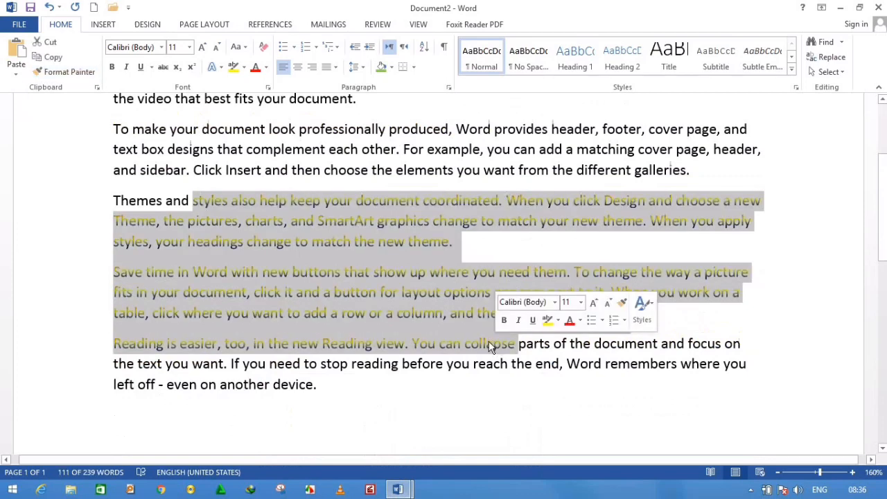
# Step: Copy the second paragraph's plain formatting over the gradient text, from "styles also help" to "collapse parts of the", with Format Painter
pyautogui.click(391, 130)
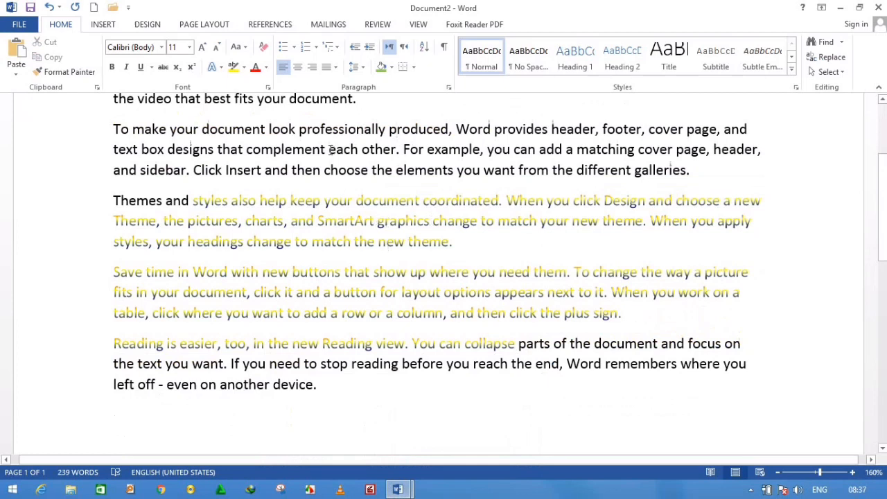
pyautogui.click(60, 71)
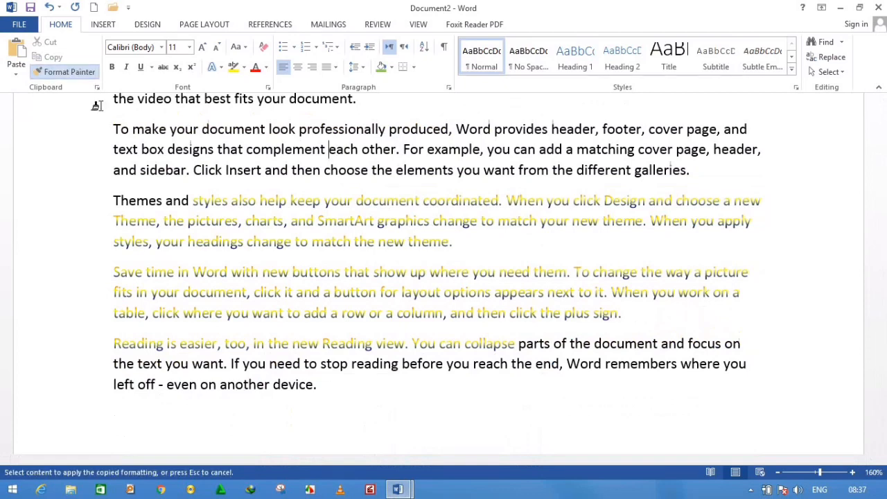
pyautogui.moveTo(194, 201)
pyautogui.mouseDown()
pyautogui.moveTo(301, 260)
pyautogui.moveTo(516, 345)
pyautogui.moveTo(592, 345)
pyautogui.mouseUp()
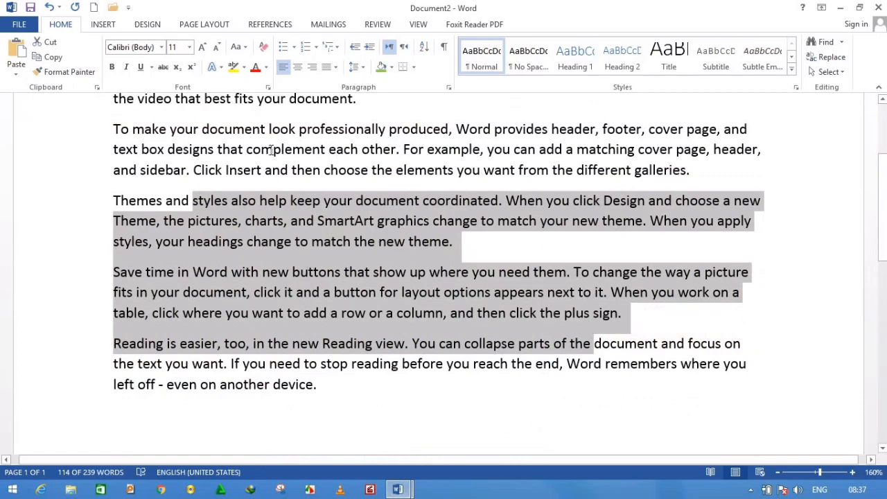
pyautogui.click(271, 151)
# Step: Delete all the sample text from Document2
pyautogui.scroll(2, 309, 223)
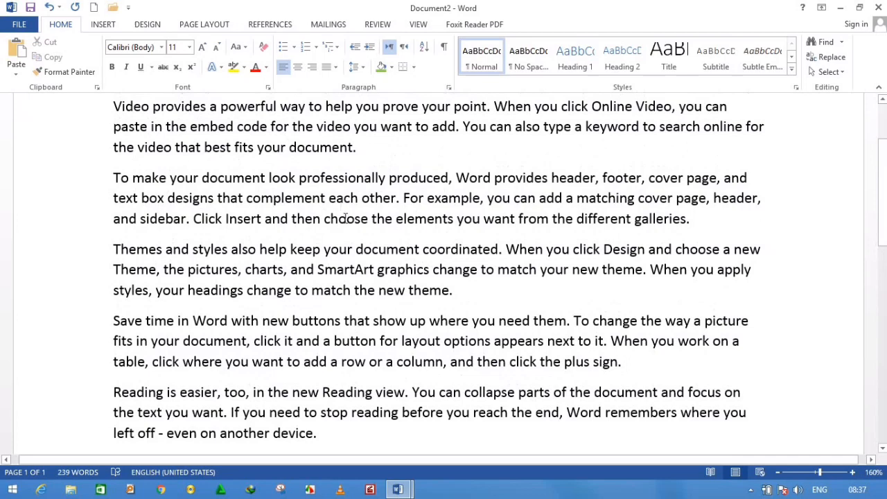
pyautogui.scroll(1, 346, 219)
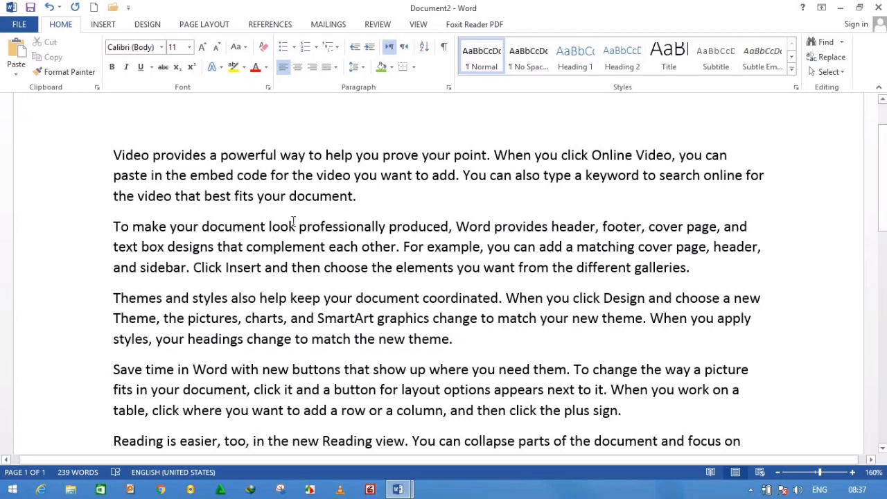
pyautogui.hotkey('ctrl', 'a')
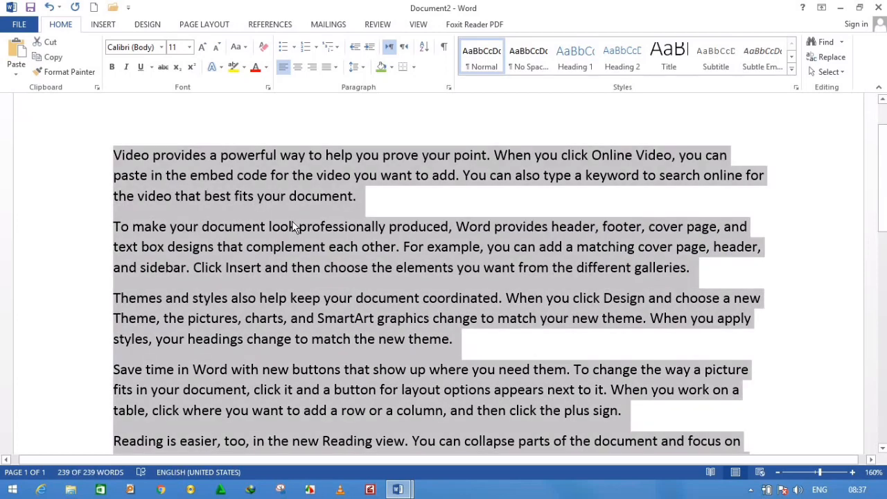
pyautogui.press('Delete')
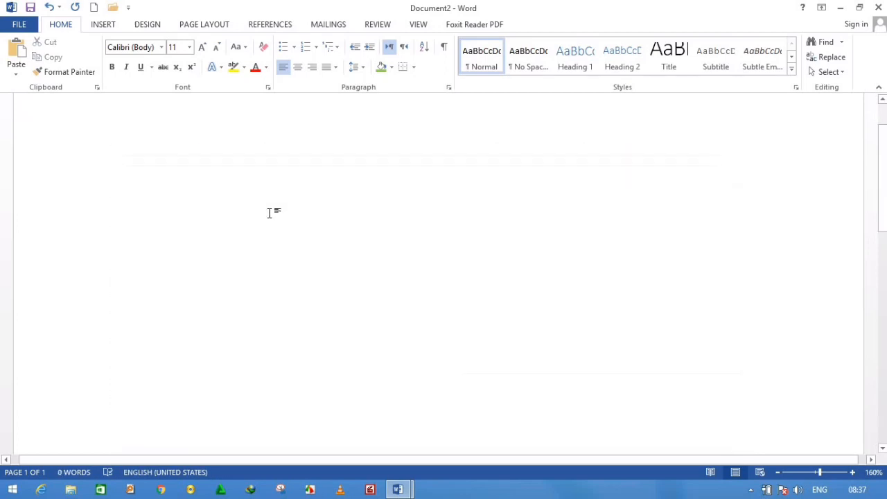
# Step: Draw a five-point star about 1.92" high and 2.03" wide on the page and fill it with orange
pyautogui.click(104, 26)
pyautogui.click(185, 77)
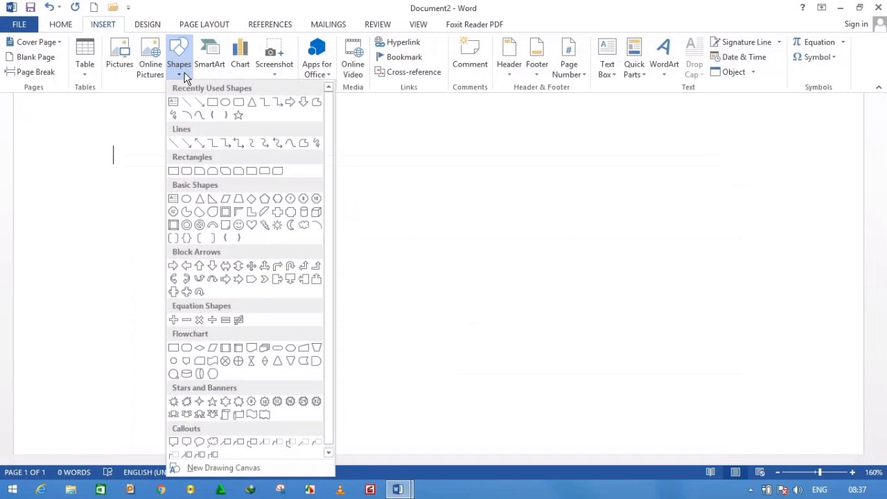
pyautogui.click(238, 116)
pyautogui.moveTo(262, 142); pyautogui.dragTo(467, 336)
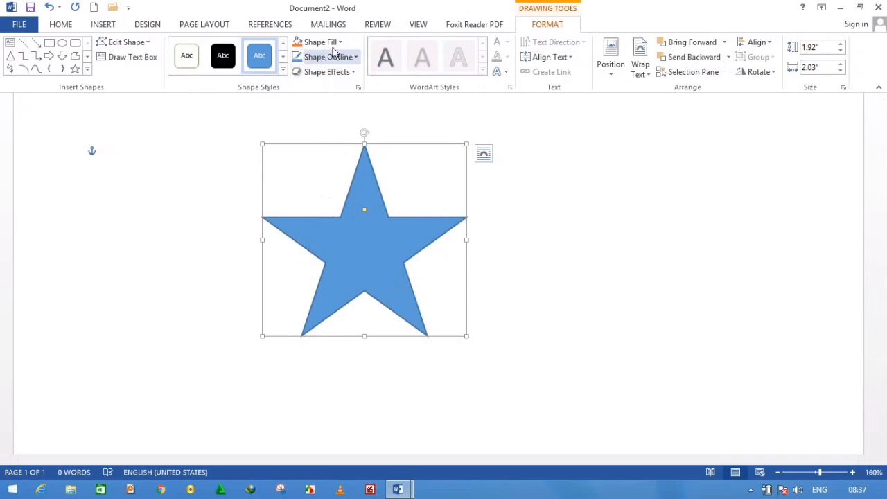
pyautogui.click(338, 42)
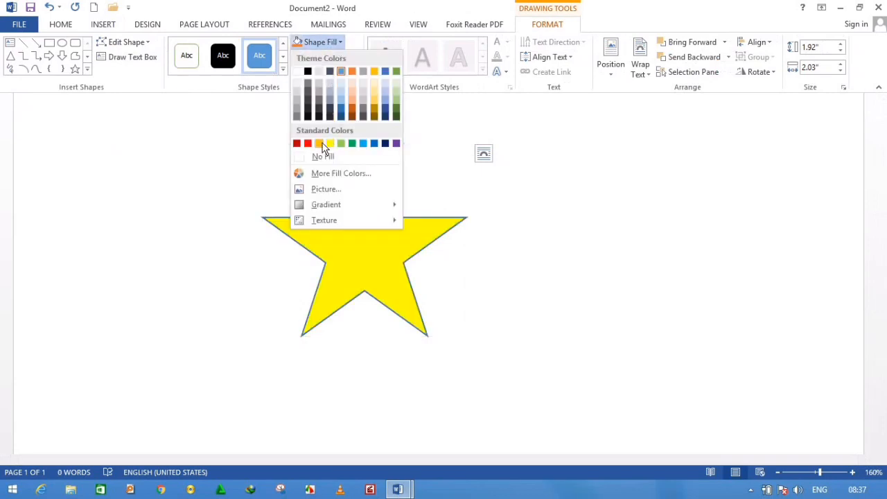
pyautogui.click(319, 144)
pyautogui.click(663, 273)
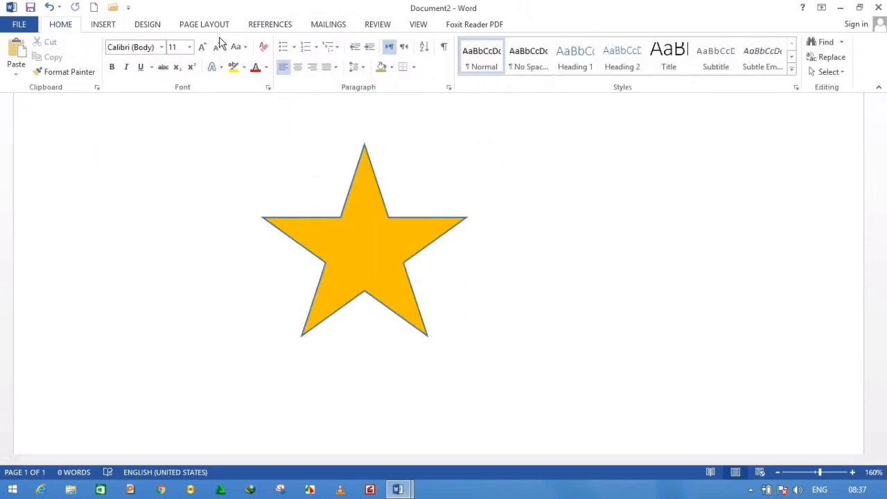
# Step: Draw a trapezoid smaller than the star in the empty area to the star's right
pyautogui.click(107, 24)
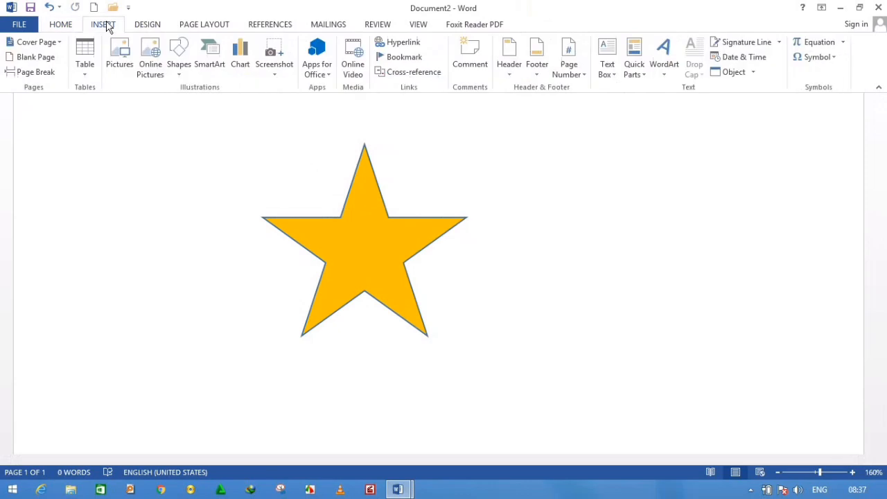
pyautogui.click(179, 66)
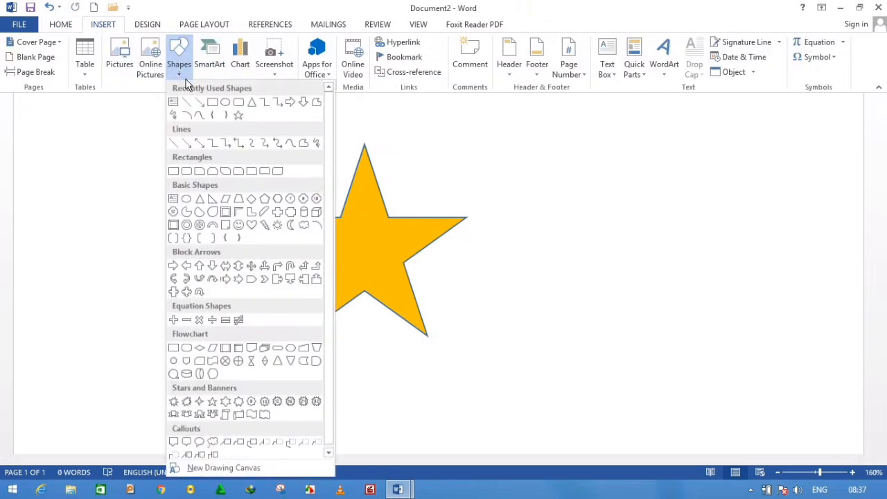
pyautogui.click(237, 200)
pyautogui.moveTo(585, 175); pyautogui.dragTo(687, 288)
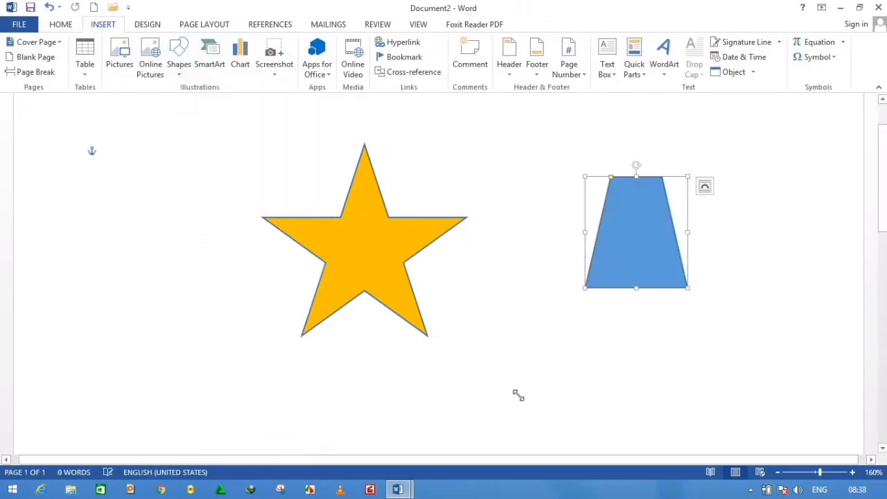
# Step: Copy the star's orange fill onto the blue trapezoid with Format Painter
pyautogui.click(367, 268)
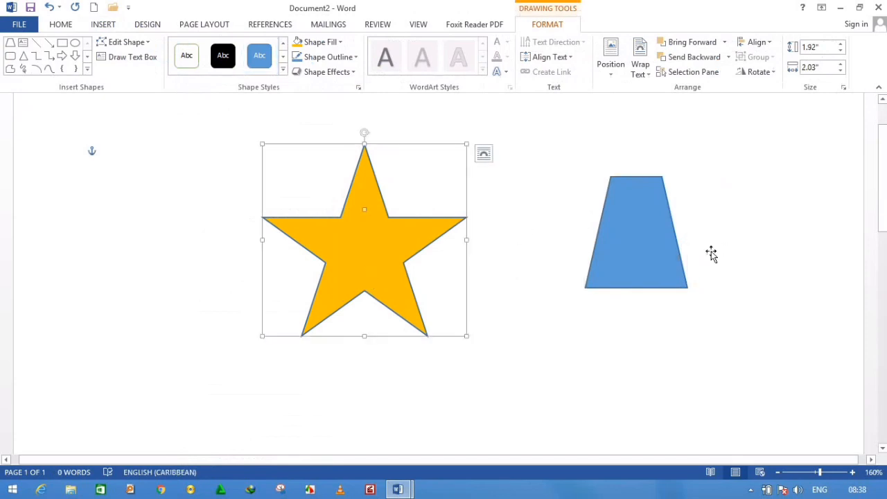
pyautogui.click(61, 25)
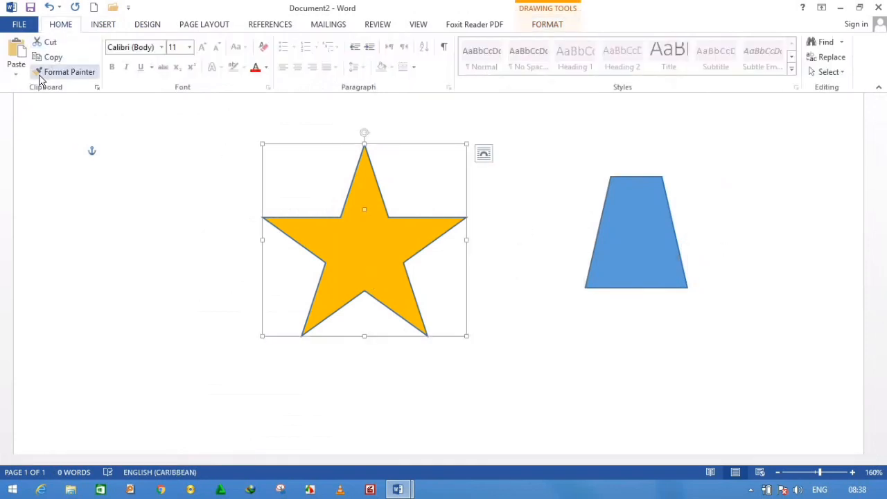
pyautogui.click(40, 79)
pyautogui.click(624, 246)
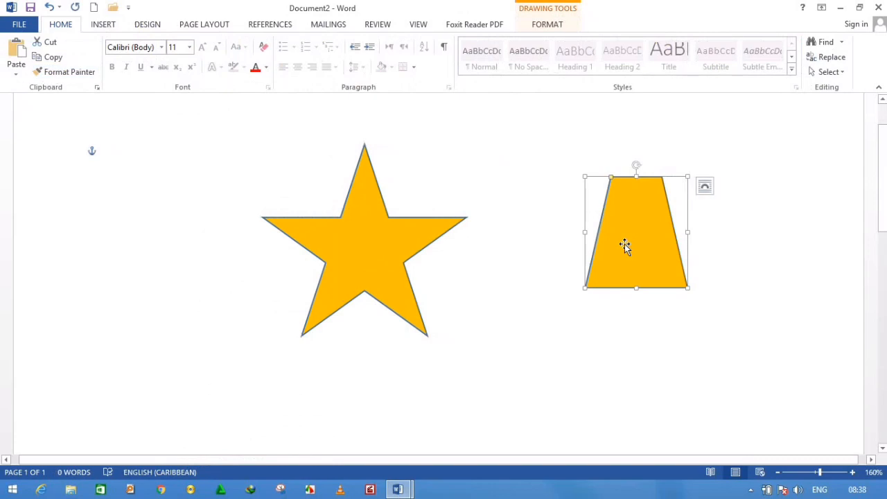
# Step: Delete both shapes from the page and enter the text AYC at font size 24
pyautogui.hotkey('ctrl', 'a')
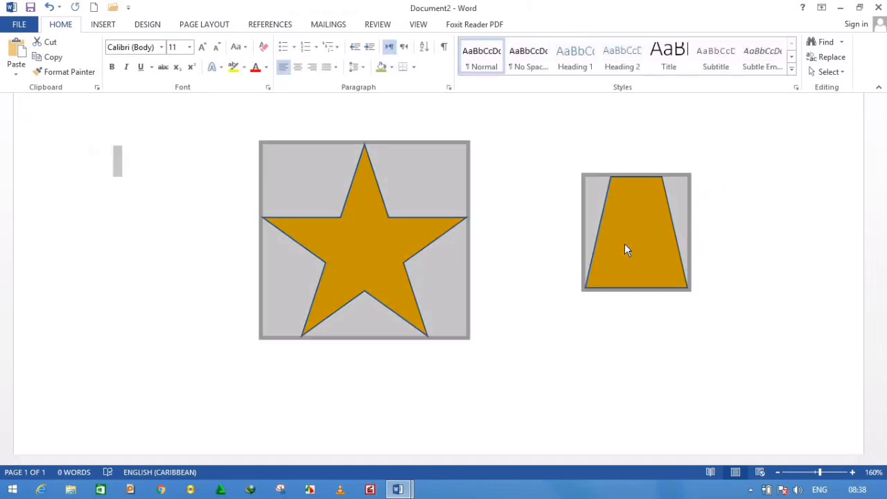
pyautogui.press('Delete')
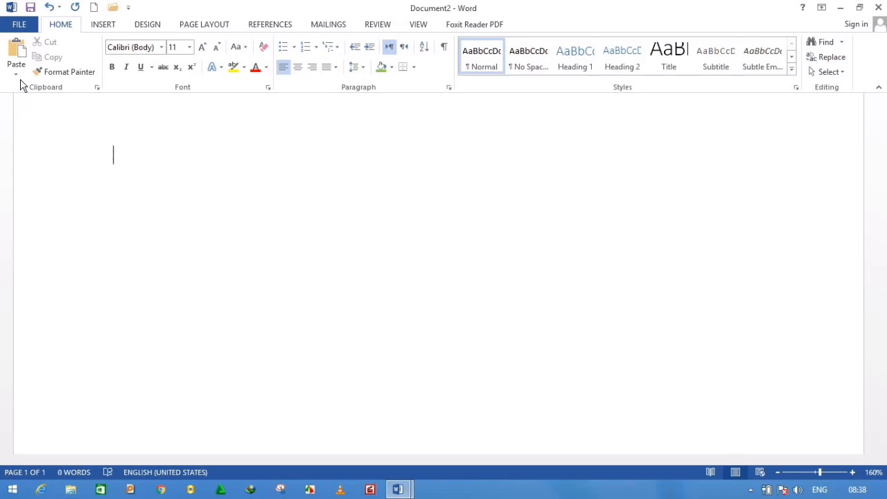
pyautogui.click(202, 46)
pyautogui.click(202, 46)
pyautogui.click(202, 46)
pyautogui.click(201, 46)
pyautogui.click(202, 46)
pyautogui.click(201, 44)
pyautogui.click(201, 45)
pyautogui.write('AYC')
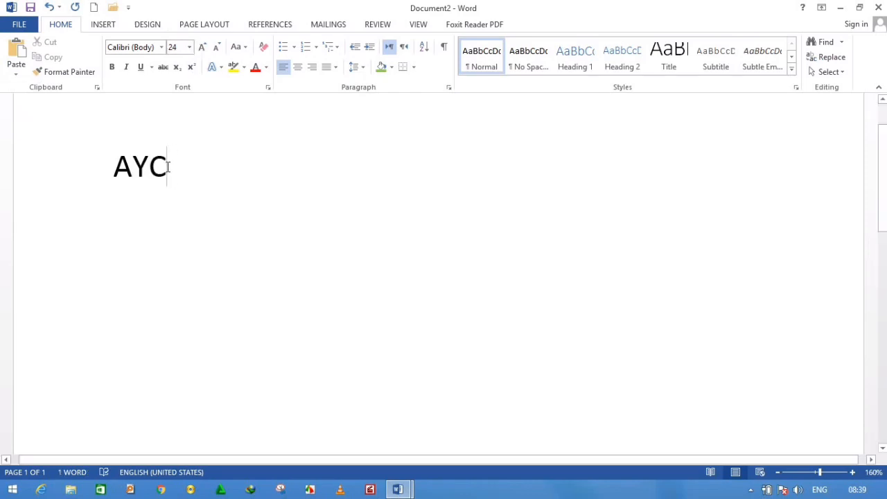
# Step: Format the AYC text as bold red with the black shadowed text effect, the first preset
pyautogui.moveTo(168, 166); pyautogui.dragTo(114, 166)
pyautogui.click(111, 67)
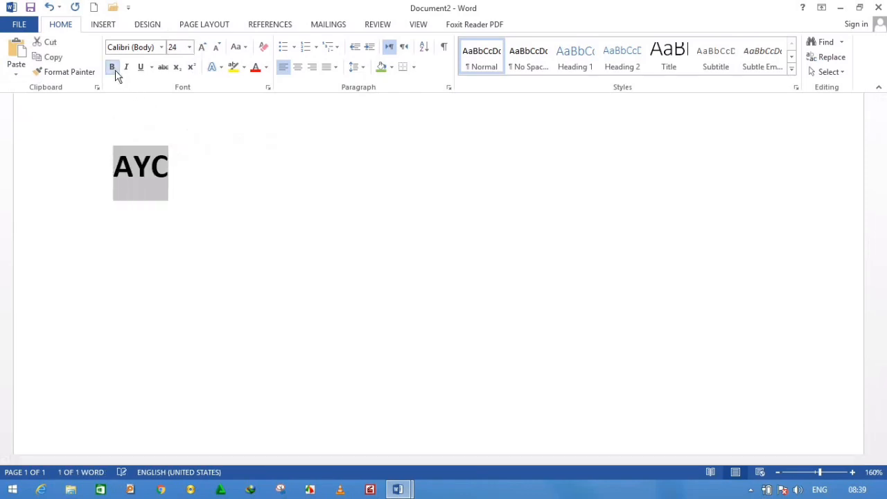
pyautogui.click(220, 69)
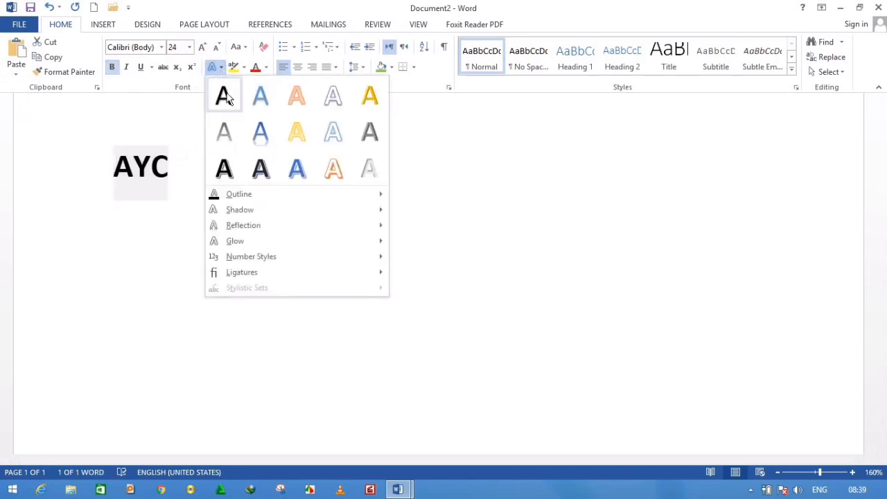
pyautogui.click(229, 98)
pyautogui.click(115, 69)
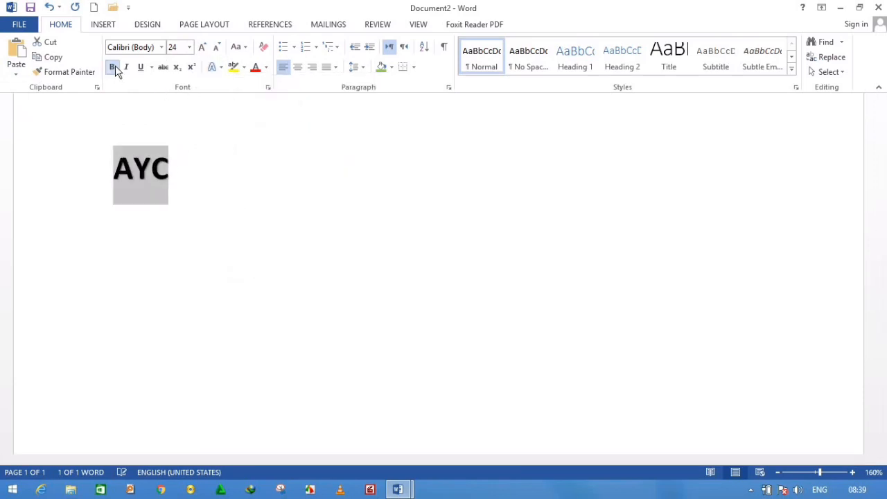
pyautogui.click(257, 72)
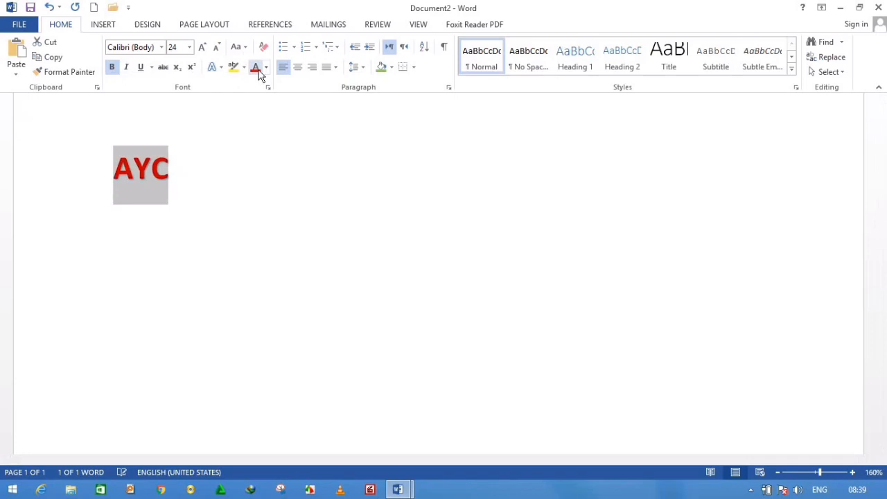
# Step: Enlarge the AYC text to font size 100
pyautogui.click(203, 47)
pyautogui.click(202, 47)
pyautogui.click(203, 47)
pyautogui.click(202, 47)
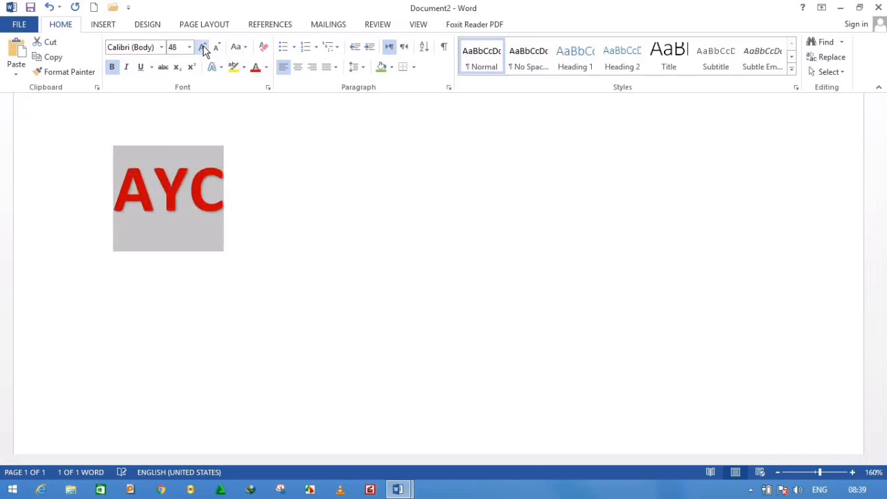
pyautogui.click(203, 47)
pyautogui.click(203, 48)
pyautogui.click(202, 47)
pyautogui.click(202, 48)
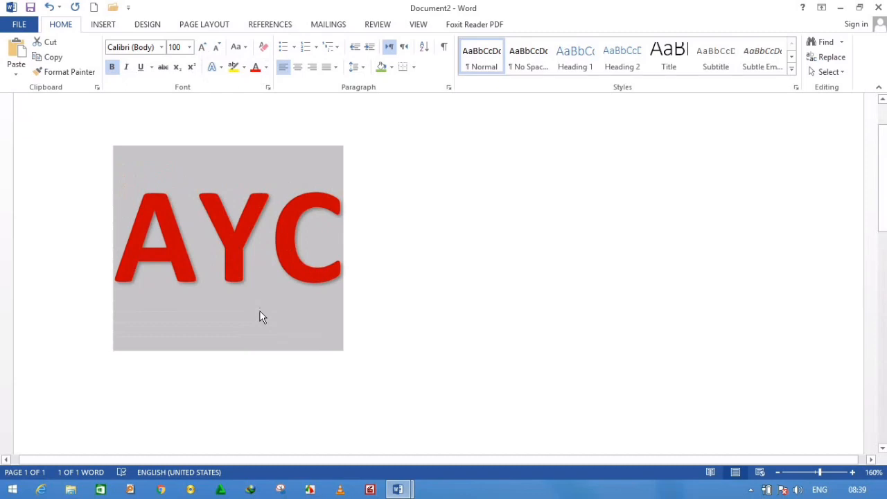
# Step: Paste the copied AYC text on a new line below the original with Paste Special as Picture (Enhanced Metafile)
pyautogui.click(253, 384)
pyautogui.click(369, 270)
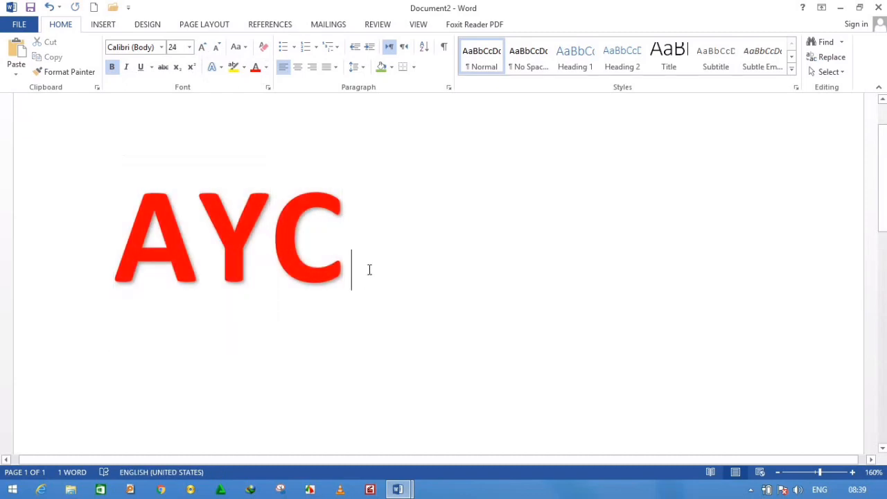
pyautogui.press('Return')
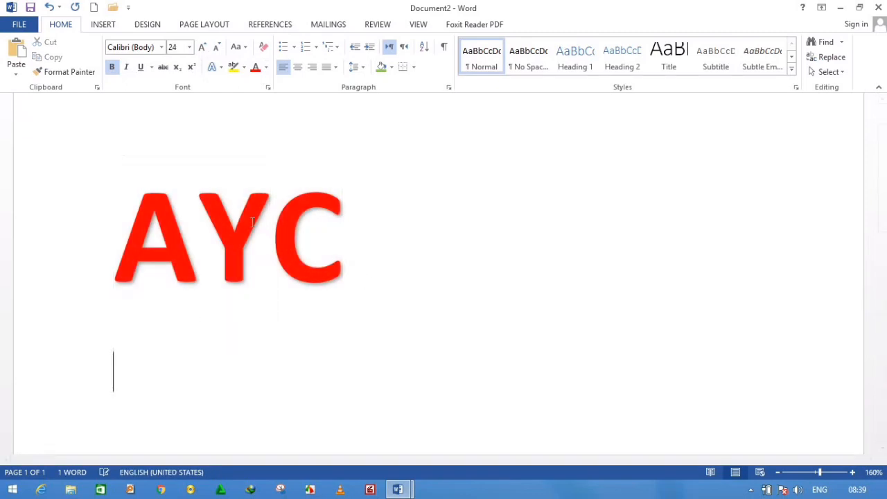
pyautogui.click(18, 76)
pyautogui.click(38, 123)
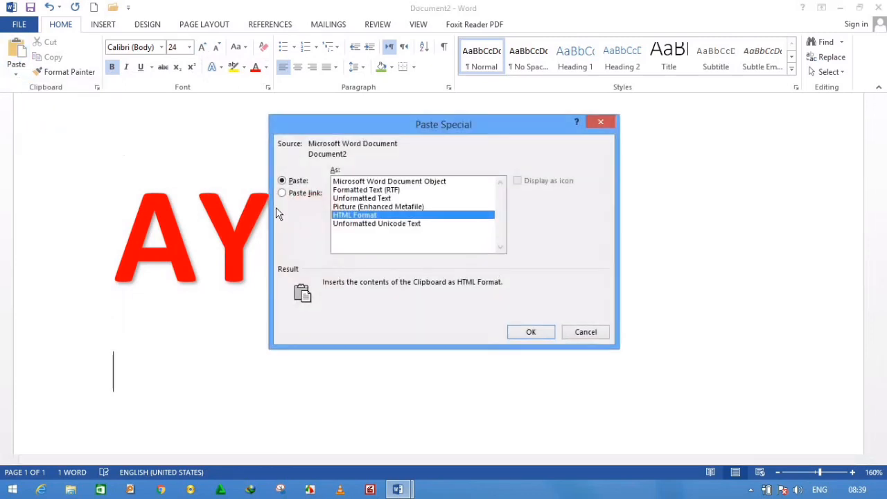
pyautogui.click(349, 207)
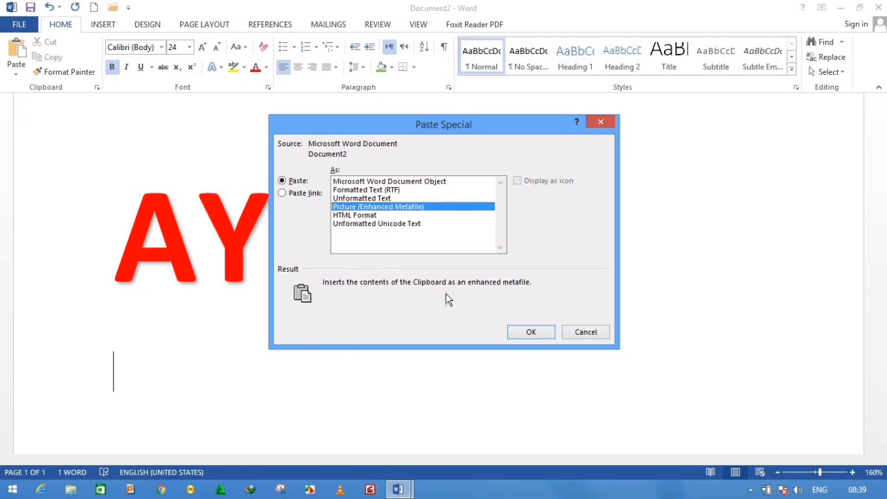
pyautogui.click(533, 332)
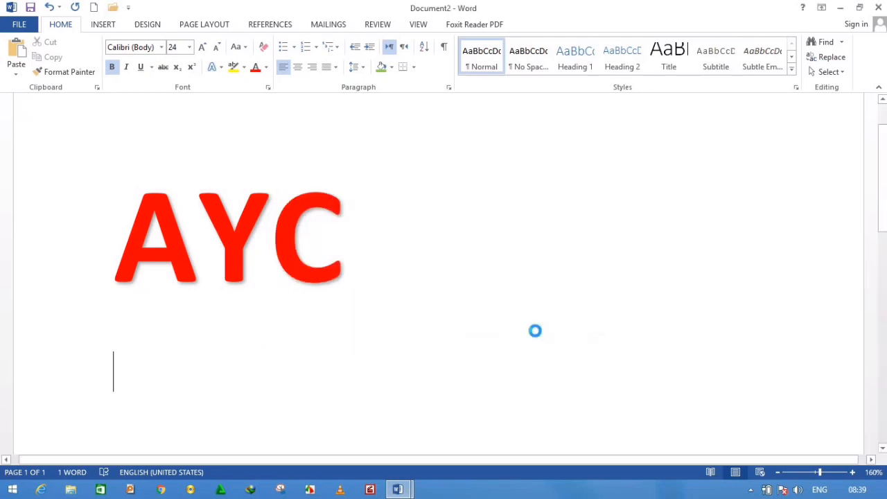
# Step: Delete the original AYC text above the pasted picture
pyautogui.scroll(2, 416, 305)
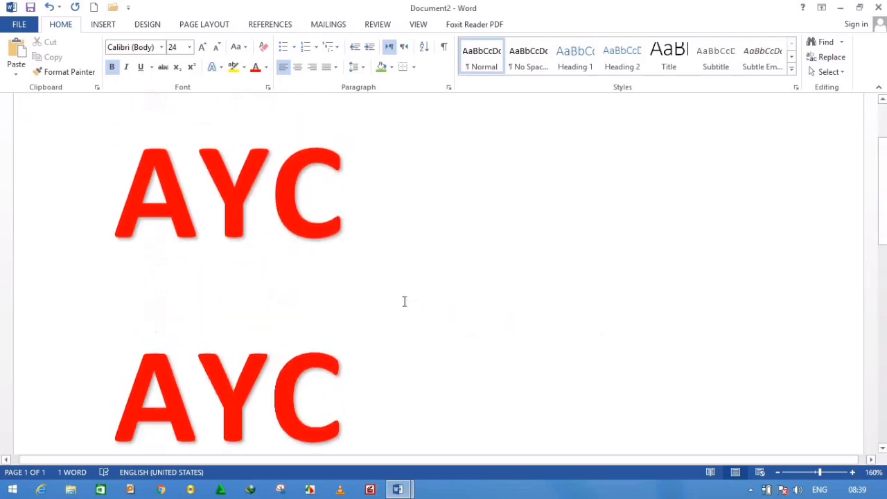
pyautogui.click(301, 199)
pyautogui.moveTo(344, 198); pyautogui.dragTo(84, 204)
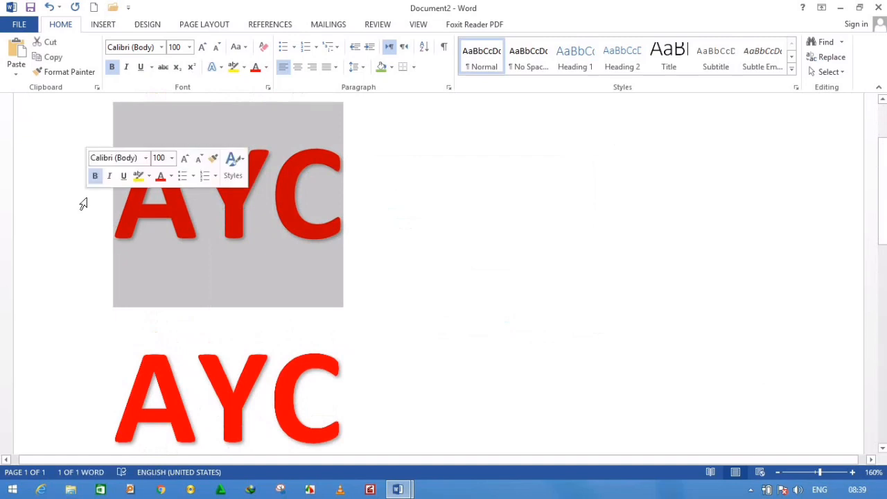
pyautogui.press('Delete')
# Step: Set the AYC picture's text wrapping to In Front of Text
pyautogui.click(218, 259)
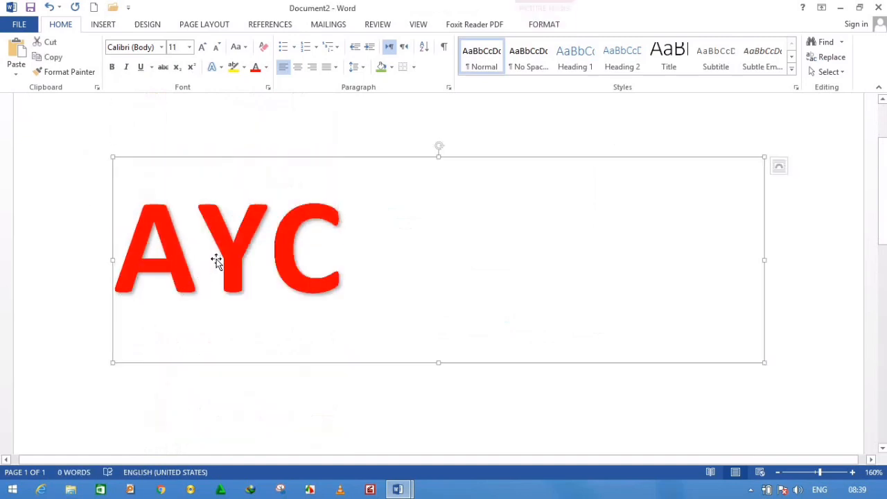
pyautogui.doubleClick(348, 160)
pyautogui.click(607, 63)
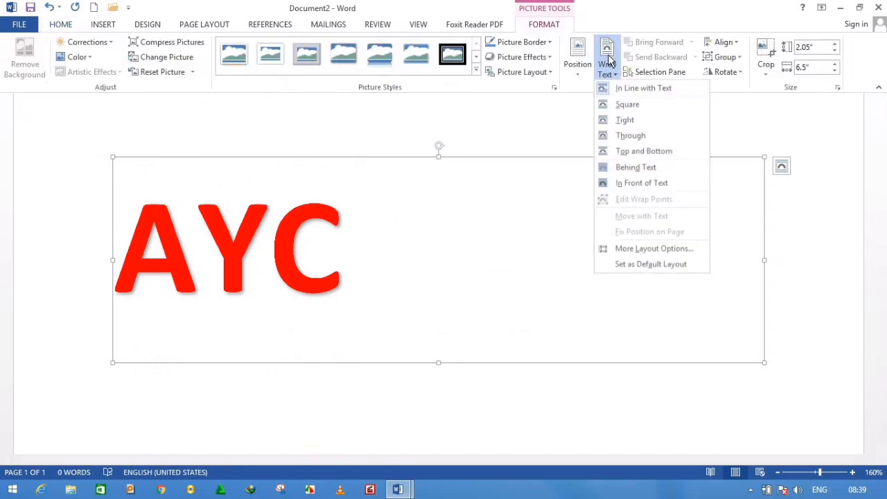
pyautogui.click(619, 184)
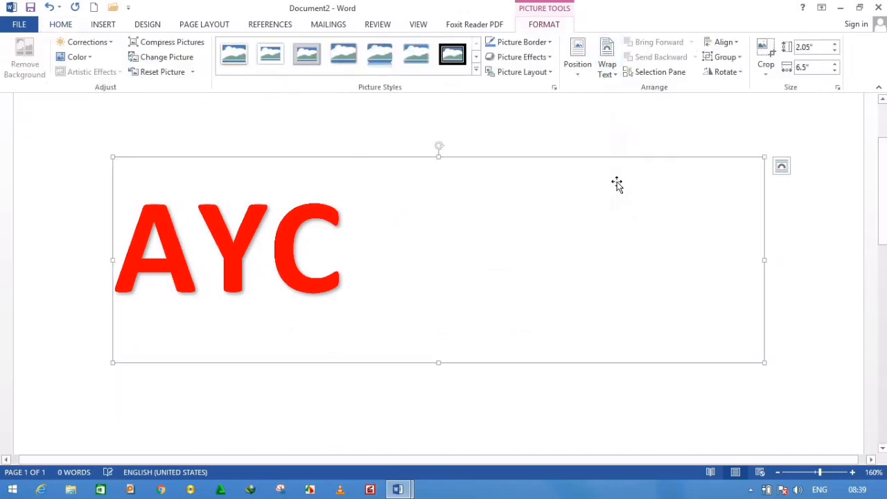
# Step: Crop the empty area beside the letters off the AYC picture, leaving it about 2.47" wide
pyautogui.click(765, 60)
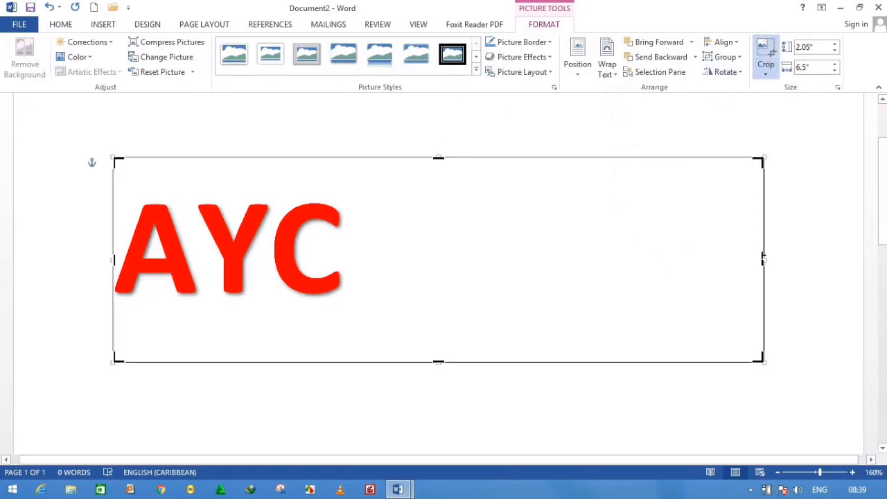
pyautogui.moveTo(763, 260); pyautogui.dragTo(360, 251)
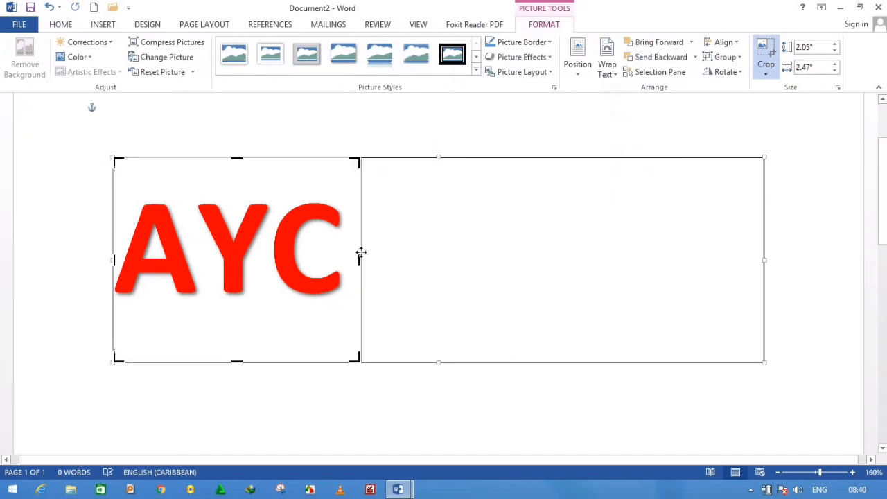
pyautogui.click(766, 52)
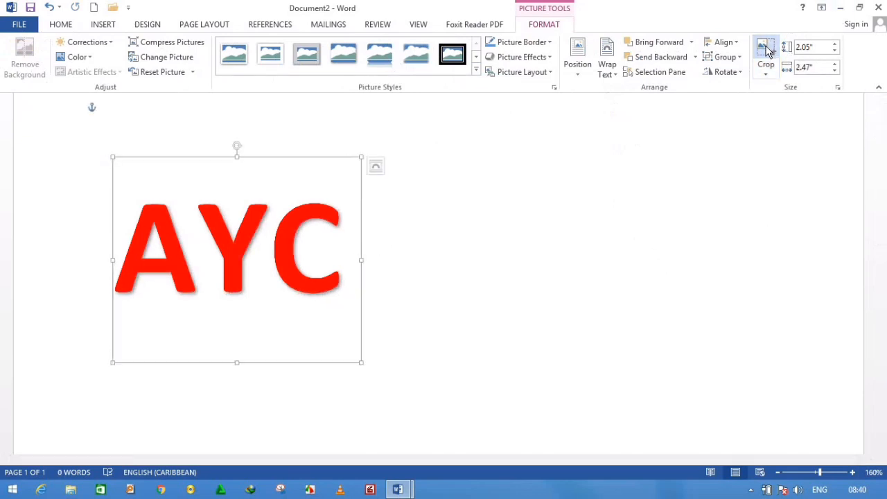
# Step: Move the picture slightly to the right and apply the white-framed picture style with two rounded diagonal corners
pyautogui.moveTo(290, 160); pyautogui.dragTo(381, 156)
pyautogui.click(476, 72)
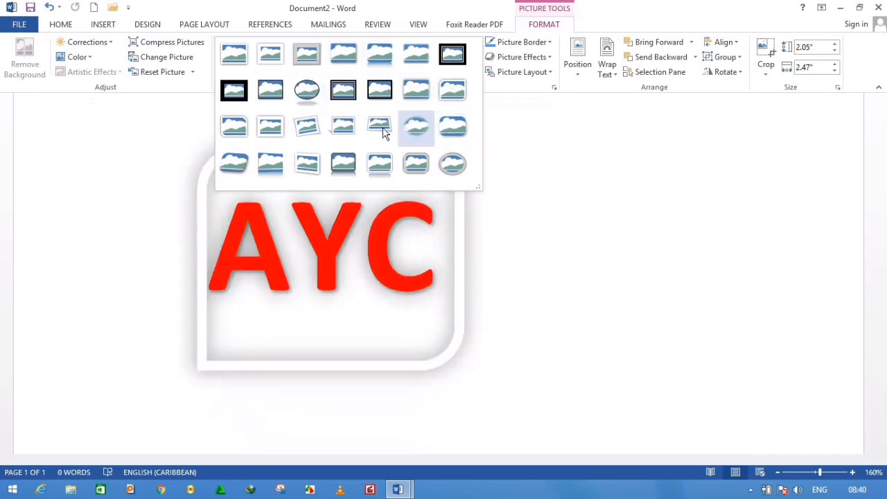
pyautogui.click(450, 88)
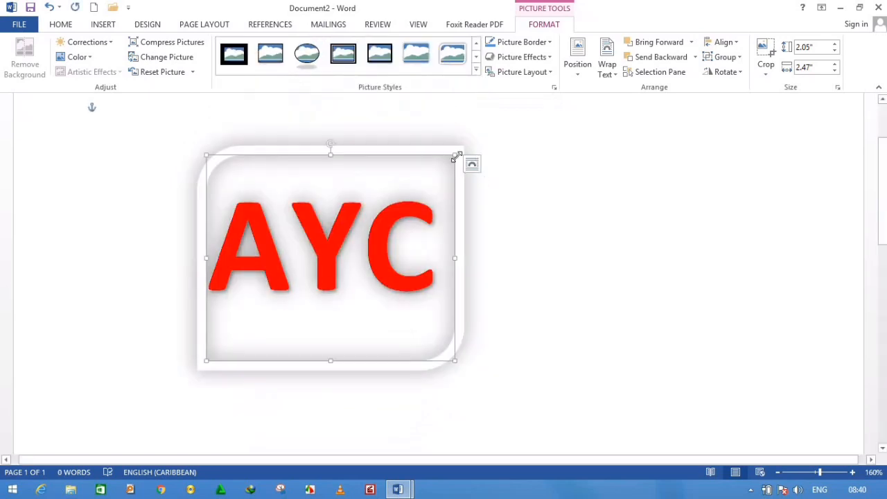
# Step: Shrink the framed picture to about 0.94" high and 1.13" wide and place it at the left margin
pyautogui.moveTo(434, 165); pyautogui.dragTo(208, 151)
pyautogui.click(435, 263)
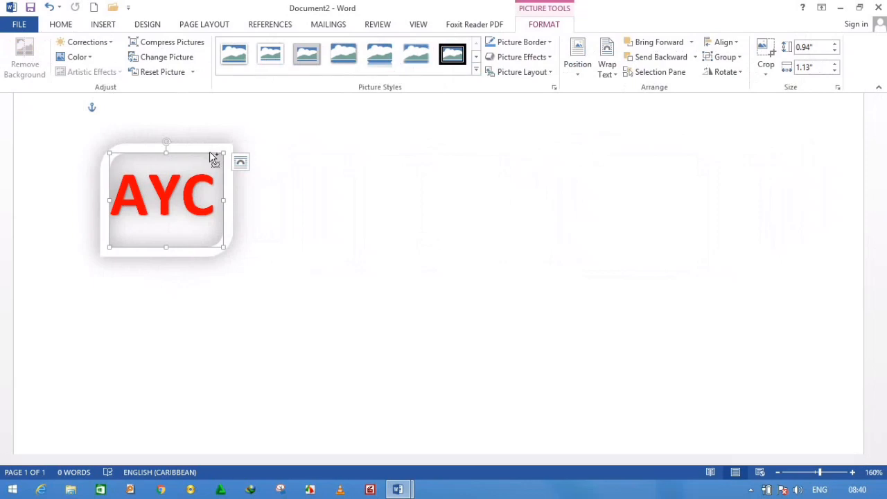
# Step: Place three copies of the framed picture in a row across the page and undo them
pyautogui.moveTo(209, 151); pyautogui.dragTo(788, 182)
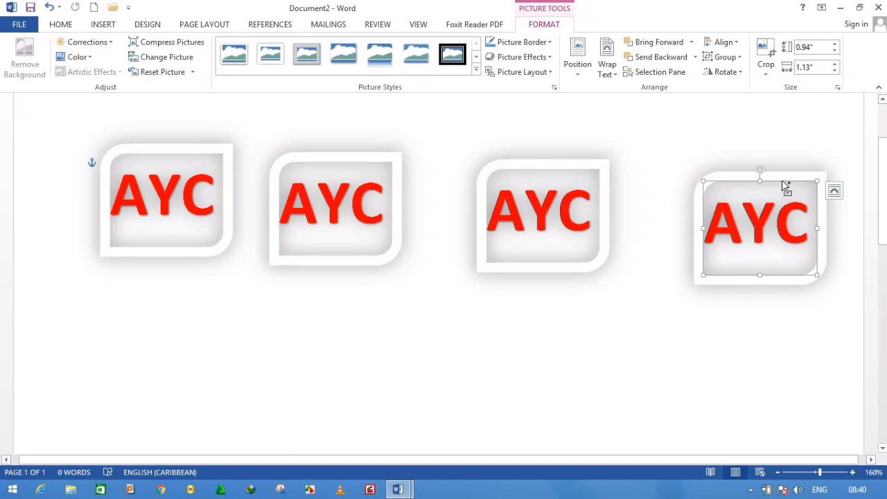
pyautogui.hotkey('ctrl', 'z')
pyautogui.hotkey('ctrl', 'z')
pyautogui.hotkey('ctrl', 'z')
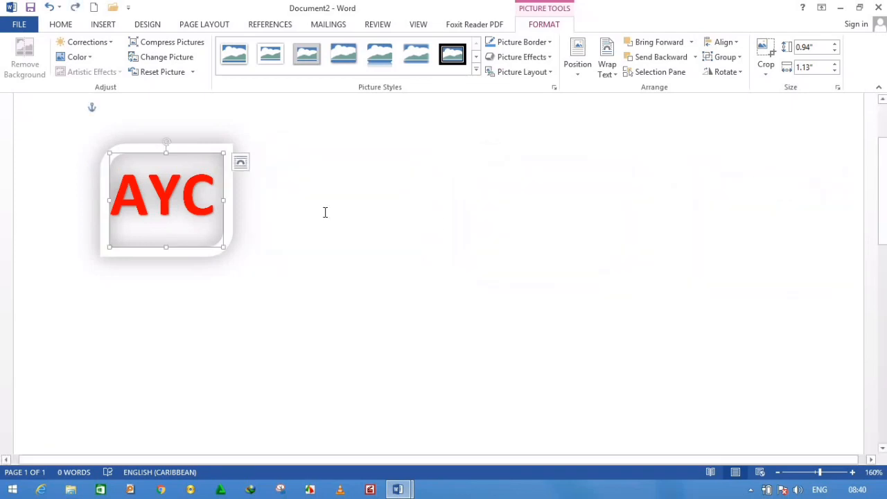
pyautogui.click(241, 163)
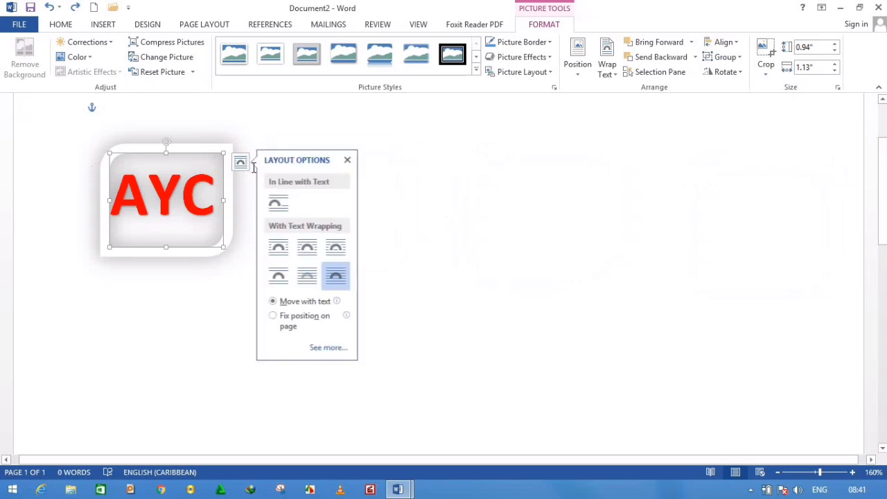
pyautogui.click(231, 280)
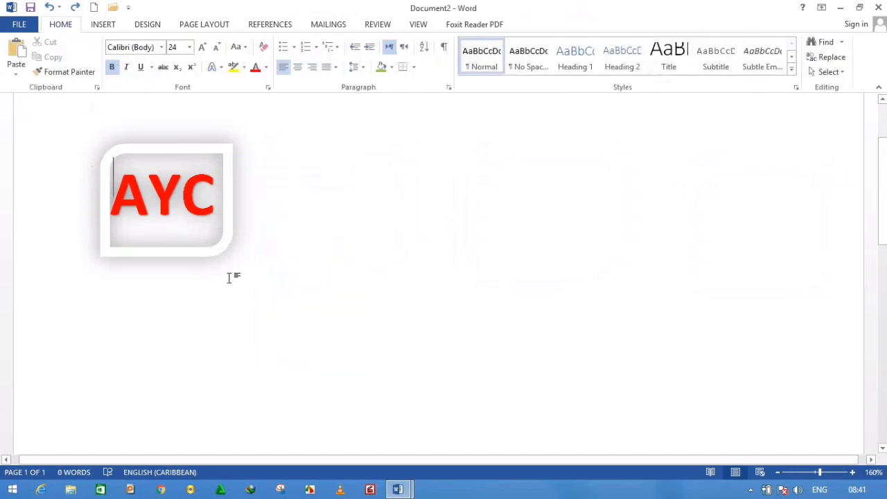
pyautogui.hotkey('ctrl', 'd')
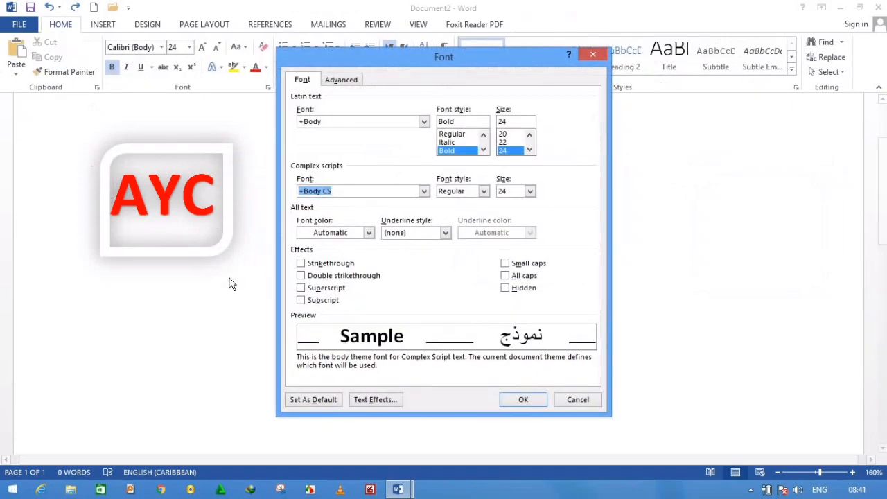
pyautogui.click(590, 55)
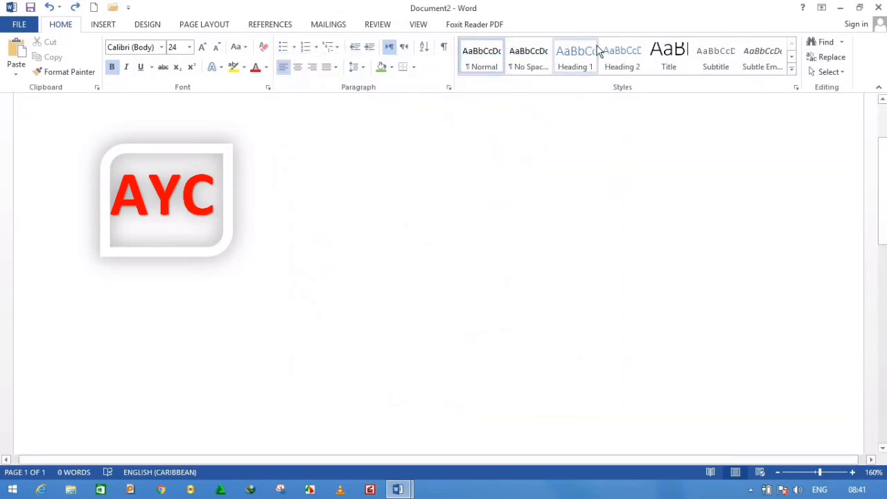
# Step: Duplicate the framed AYC picture repeatedly to build a diagonal stack of overlapping copies down the page
pyautogui.click(207, 154)
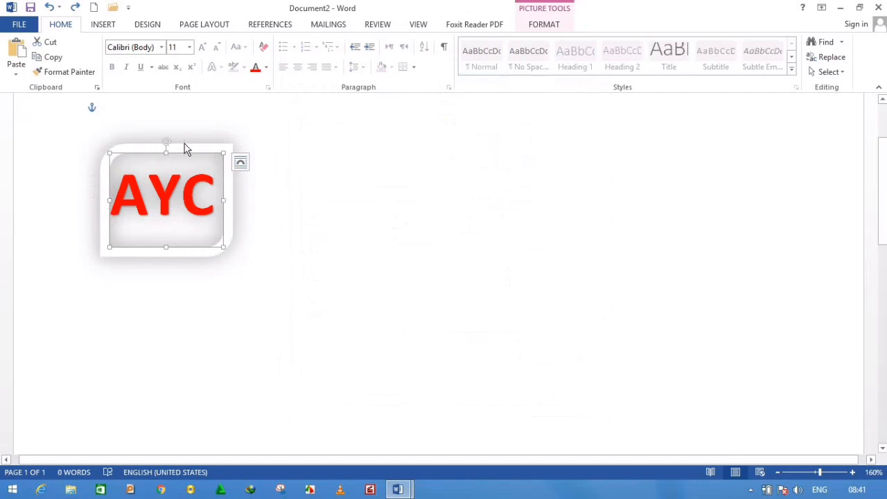
pyautogui.hotkey('ctrl', 'd')
pyautogui.hotkey('ctrl', 'd')
pyautogui.hotkey('ctrl', 'd')
pyautogui.hotkey('ctrl', 'd')
pyautogui.hotkey('ctrl', 'd')
pyautogui.hotkey('ctrl', 'd')
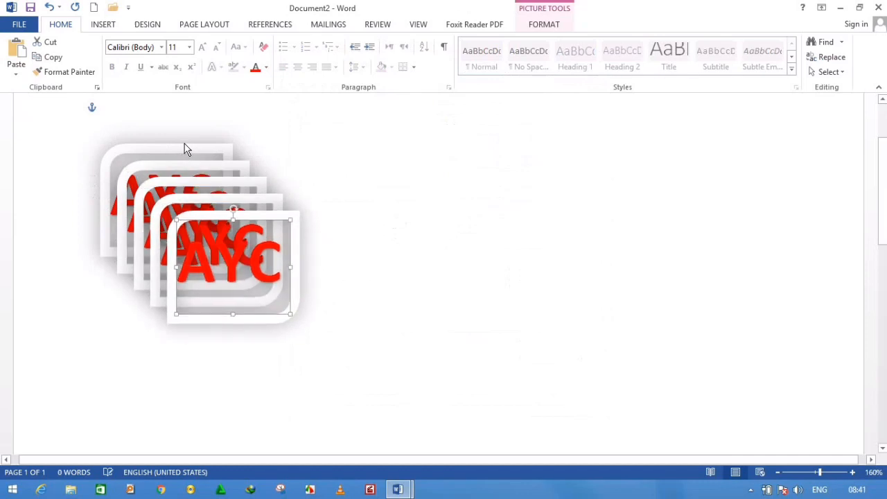
pyautogui.hotkey('ctrl', 'd')
pyautogui.hotkey('ctrl', 'd')
pyautogui.hotkey('ctrl', 'd')
pyautogui.hotkey('ctrl', 'd')
pyautogui.hotkey('ctrl', 'd')
pyautogui.hotkey('ctrl', 'd')
pyautogui.hotkey('ctrl', 'd')
pyautogui.hotkey('ctrl', 'd')
pyautogui.hotkey('ctrl', 'd')
pyautogui.hotkey('ctrl', 'd')
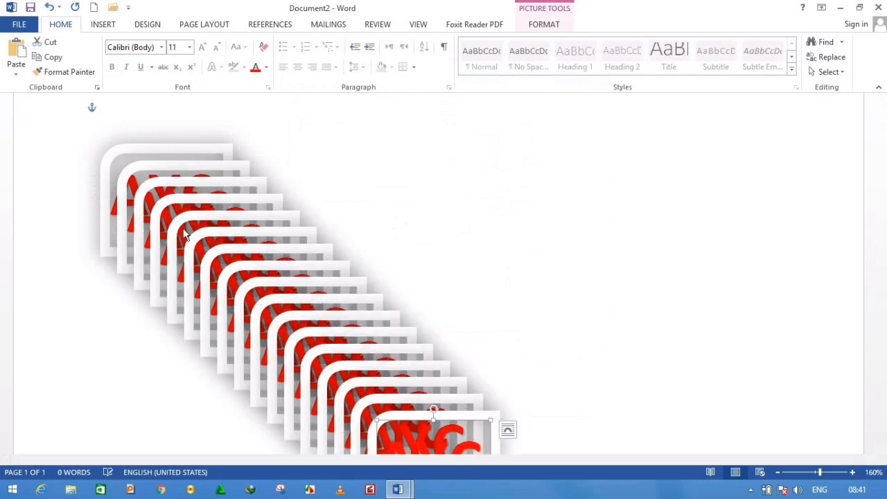
pyautogui.scroll(-3, 185, 230)
pyautogui.scroll(3, 184, 230)
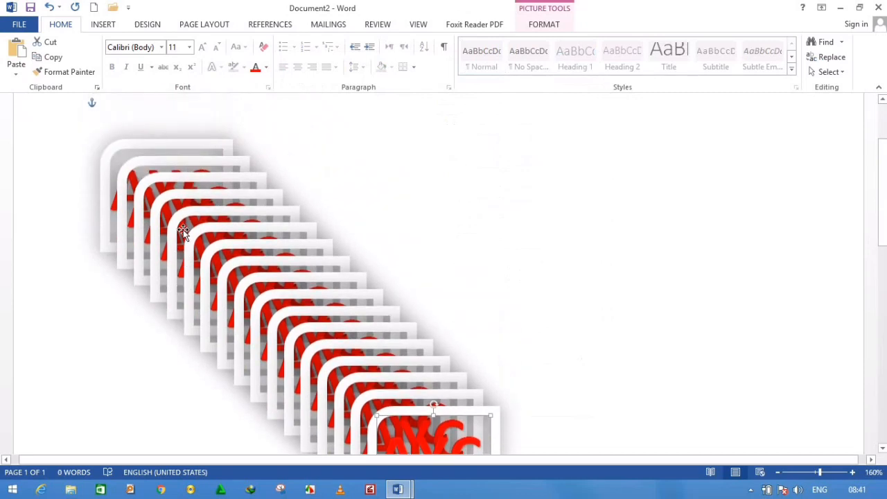
# Step: Undo all the duplicates so that only the original framed picture is left
pyautogui.hotkey('ctrl', 'z')
pyautogui.hotkey('ctrl', 'z')
pyautogui.hotkey('ctrl', 'z')
pyautogui.hotkey('ctrl', 'z')
pyautogui.hotkey('ctrl', 'z')
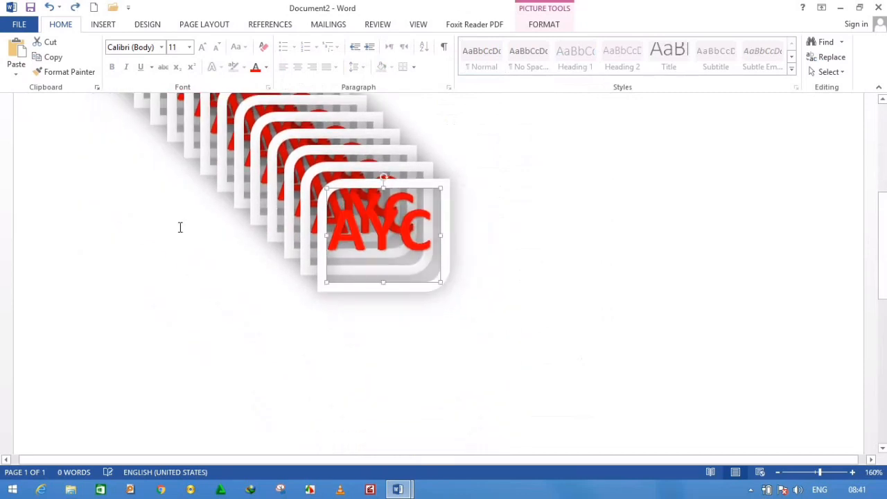
pyautogui.hotkey('ctrl', 'z')
pyautogui.hotkey('ctrl', 'z')
pyautogui.hotkey('ctrl', 'z')
pyautogui.hotkey('ctrl', 'z')
pyautogui.hotkey('ctrl', 'z')
pyautogui.hotkey('ctrl', 'z')
pyautogui.hotkey('ctrl', 'z')
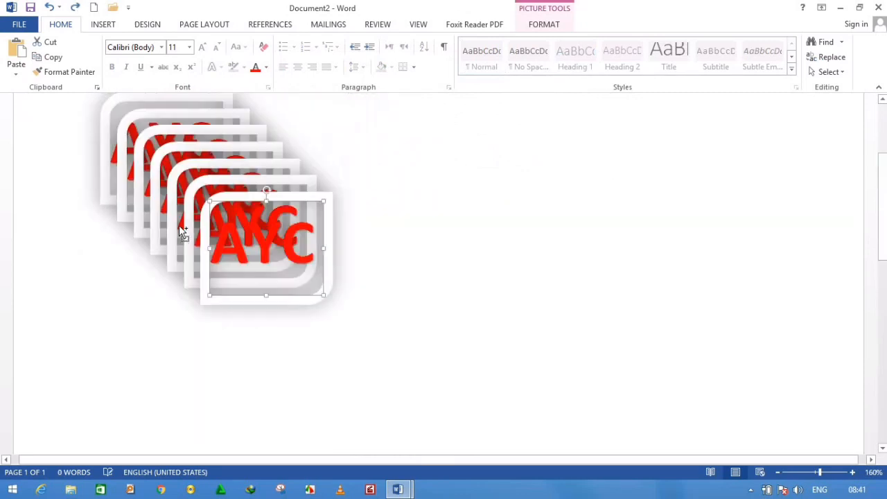
pyautogui.hotkey('ctrl', 'z')
pyautogui.hotkey('ctrl', 'z')
pyautogui.hotkey('ctrl', 'z')
pyautogui.hotkey('ctrl', 'z')
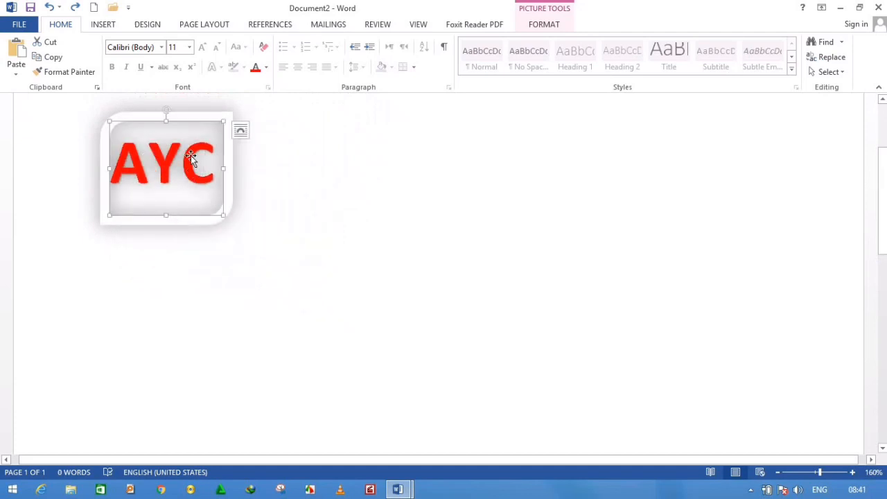
# Step: Delete the framed AYC picture and generate sample paragraphs in the empty document with =rand()
pyautogui.moveTo(184, 122); pyautogui.dragTo(758, 165)
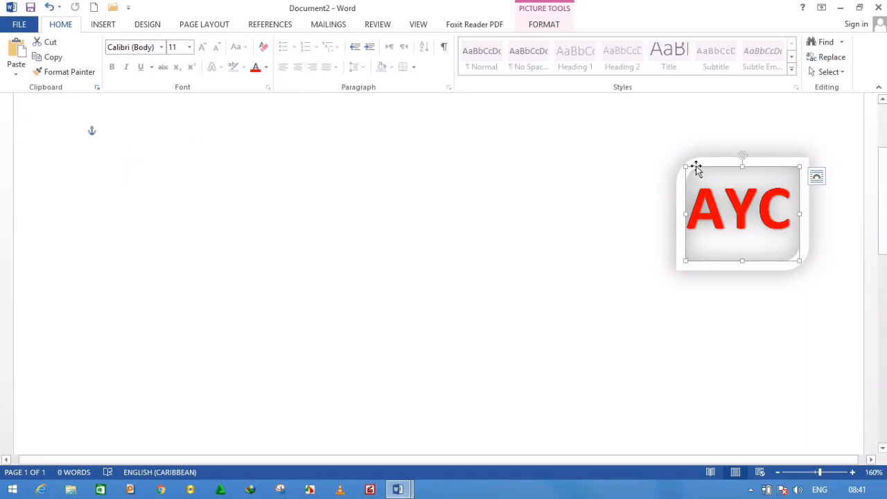
pyautogui.press('Delete')
pyautogui.write('=')
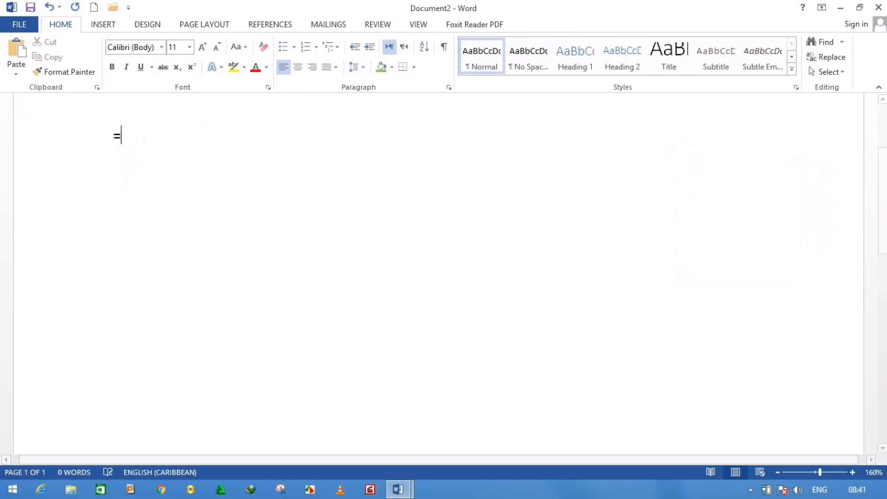
pyautogui.write('rand(')
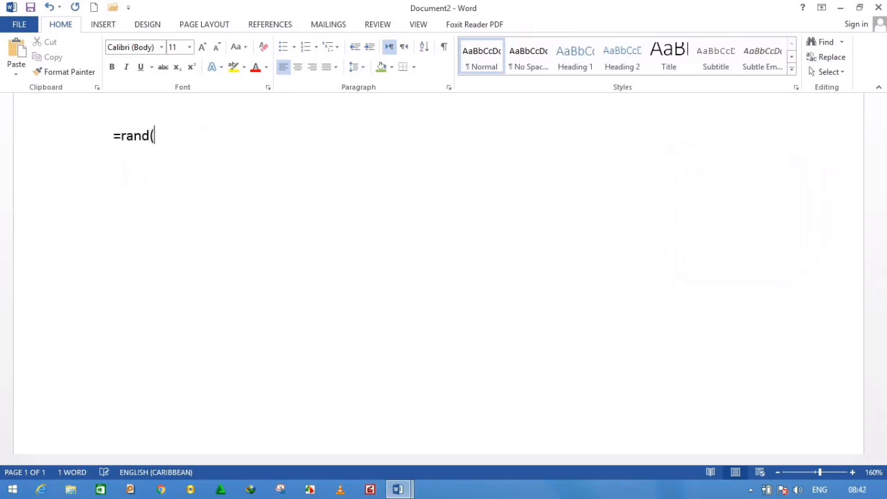
pyautogui.write(')')
pyautogui.press('Return')
# Step: Cut the third paragraph, the one starting with "Themes and styles also help", from the sample text
pyautogui.scroll(-3, 450, 240)
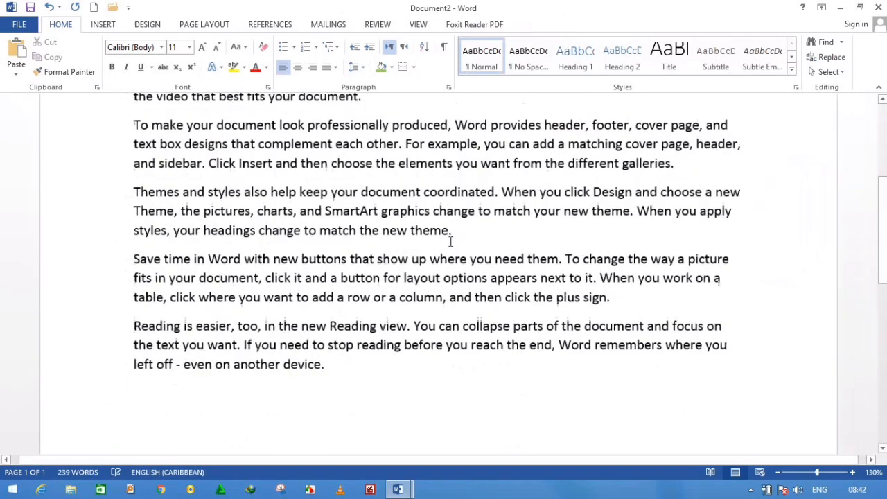
pyautogui.scroll(-4, 451, 240)
pyautogui.moveTo(257, 189); pyautogui.dragTo(484, 219)
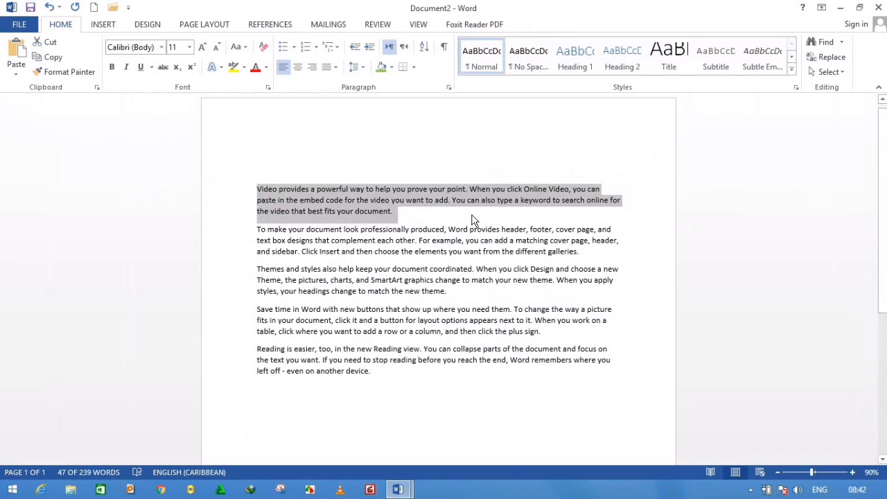
pyautogui.moveTo(263, 268); pyautogui.dragTo(499, 302)
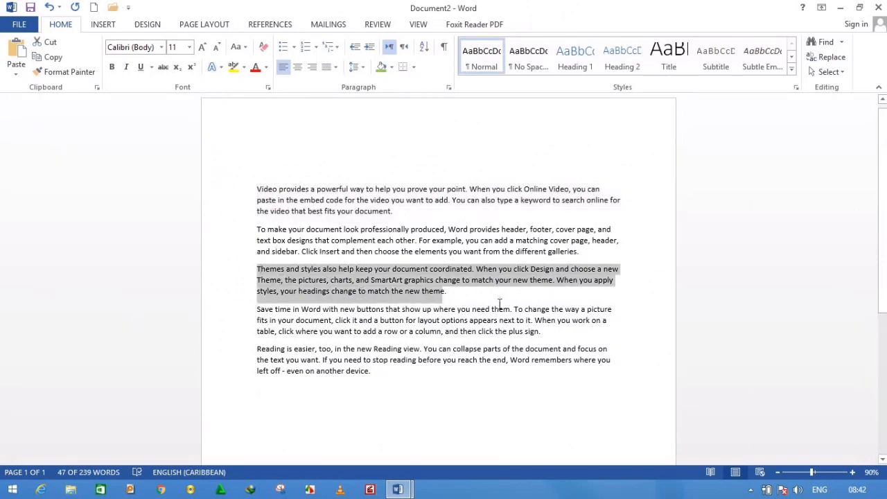
pyautogui.press('Delete')
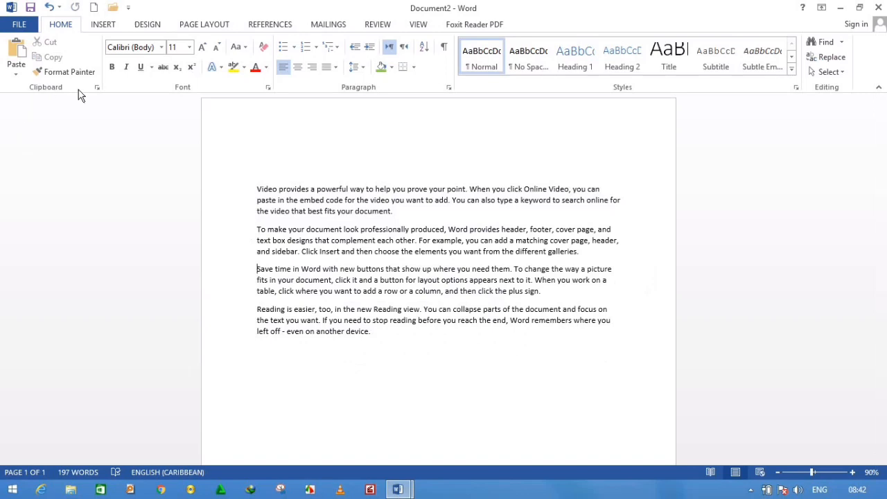
# Step: Show the Office clipboard contents and paste the cut "Themes and styles" paragraph nine times before the "Save time in Word" paragraph
pyautogui.click(98, 89)
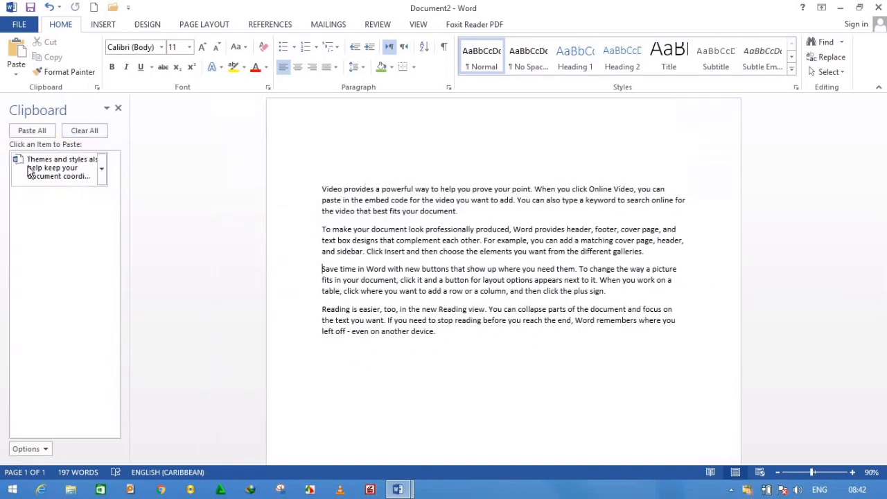
pyautogui.click(38, 171)
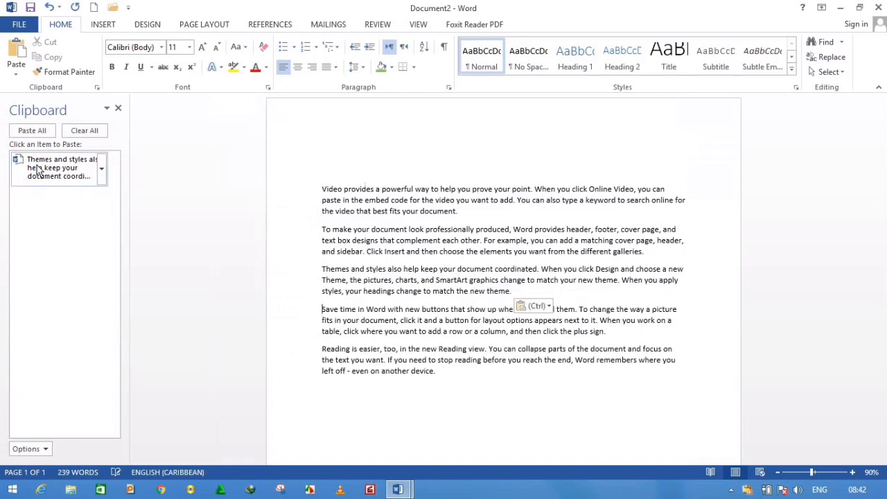
pyautogui.click(38, 172)
pyautogui.click(38, 170)
pyautogui.click(38, 169)
pyautogui.click(38, 166)
pyautogui.click(38, 165)
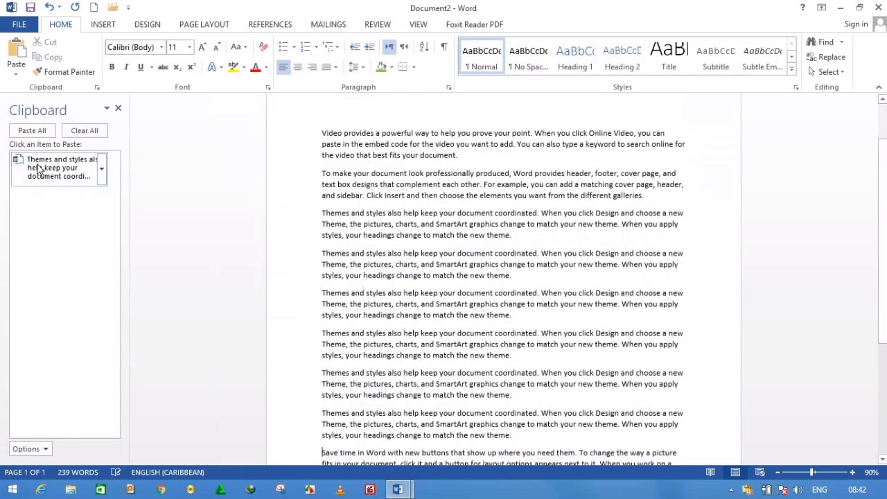
pyautogui.click(38, 162)
pyautogui.click(38, 163)
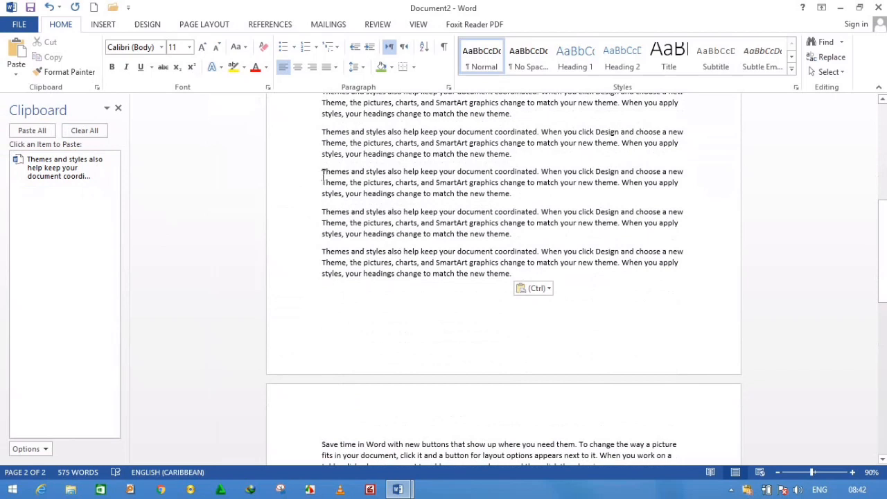
# Step: Collect three different partial passages from the repeated "Themes and styles" paragraphs on the clipboard by copying each one
pyautogui.moveTo(323, 173); pyautogui.dragTo(563, 201)
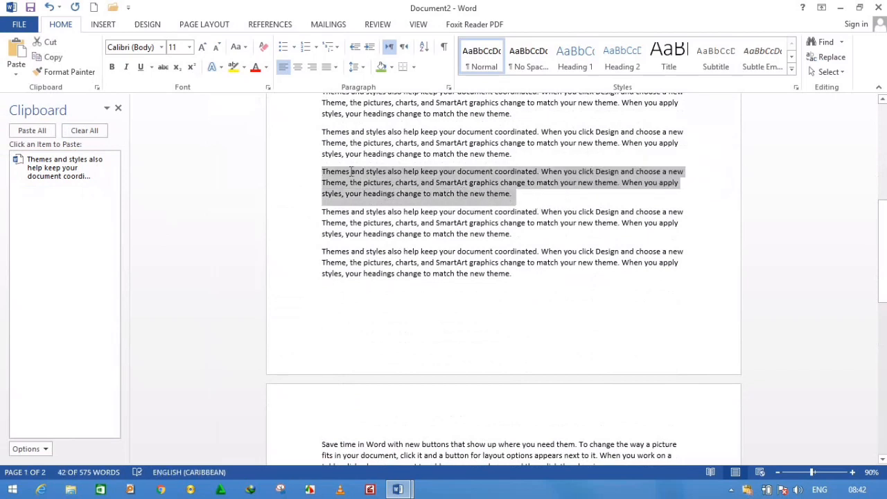
pyautogui.moveTo(337, 138); pyautogui.dragTo(376, 148)
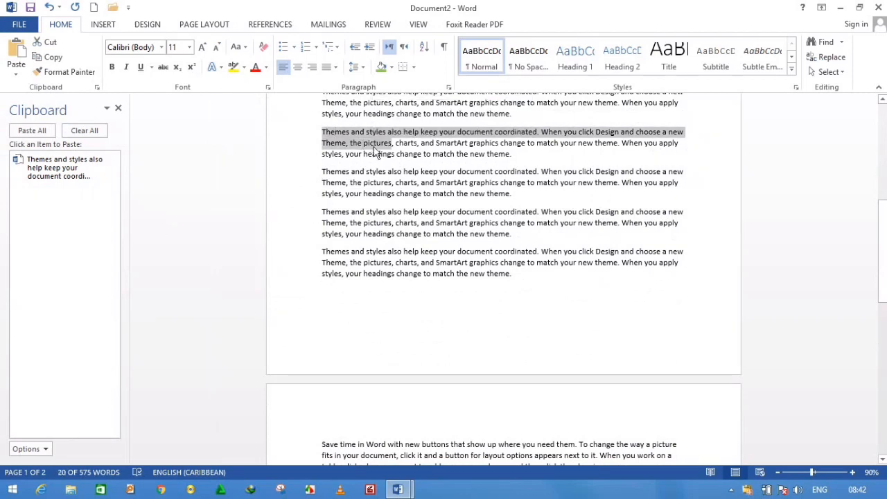
pyautogui.hotkey('ctrl', 'c')
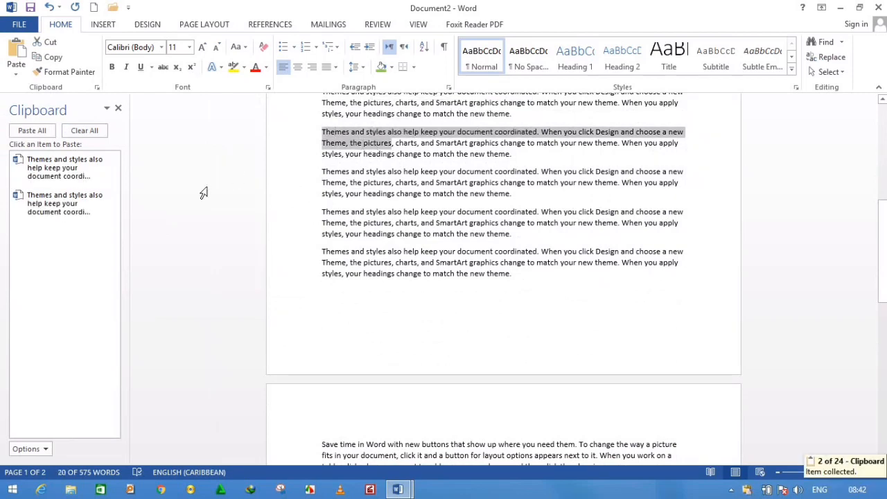
pyautogui.moveTo(326, 182); pyautogui.dragTo(409, 197)
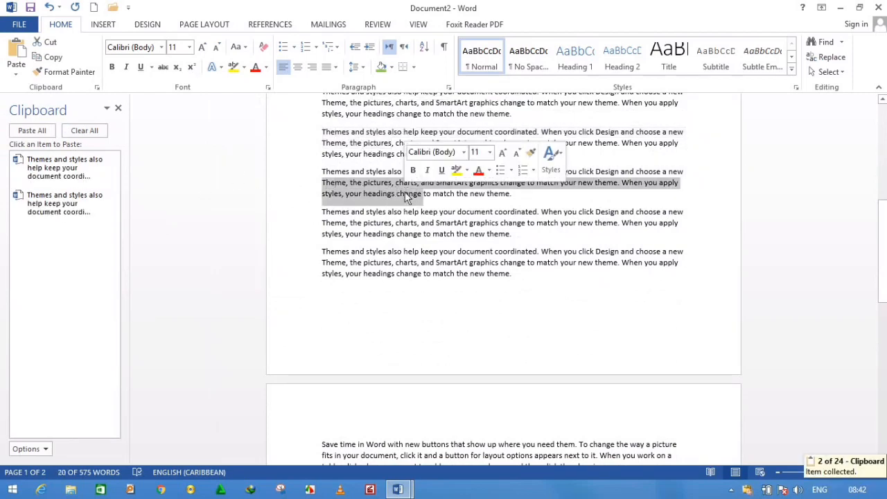
pyautogui.hotkey('ctrl', 'c')
pyautogui.scroll(2, 357, 142)
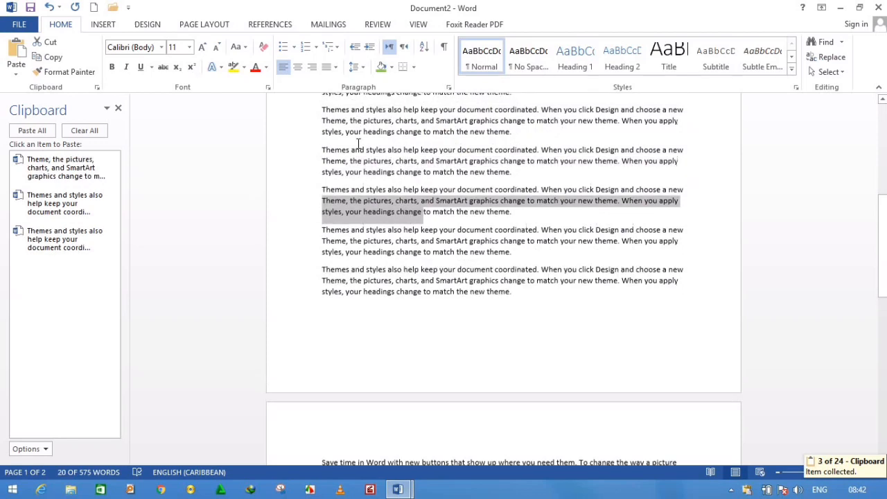
pyautogui.click(350, 120)
pyautogui.moveTo(352, 121); pyautogui.dragTo(436, 136)
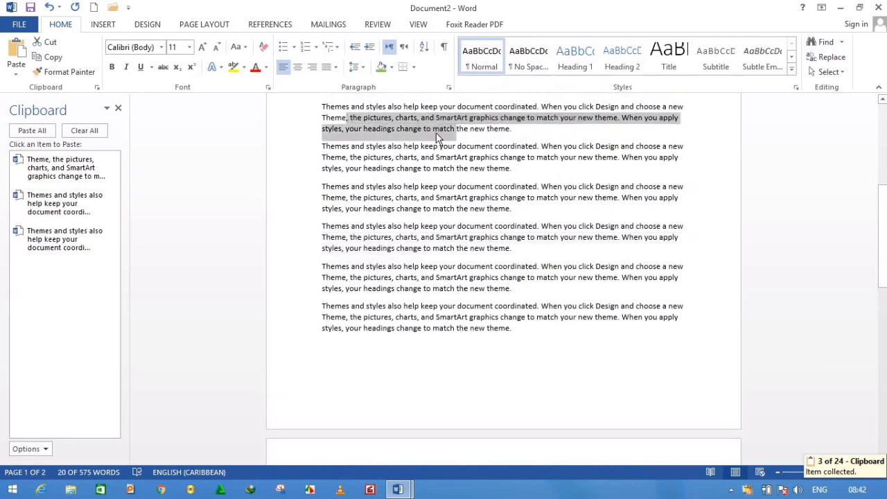
pyautogui.hotkey('ctrl', 'c')
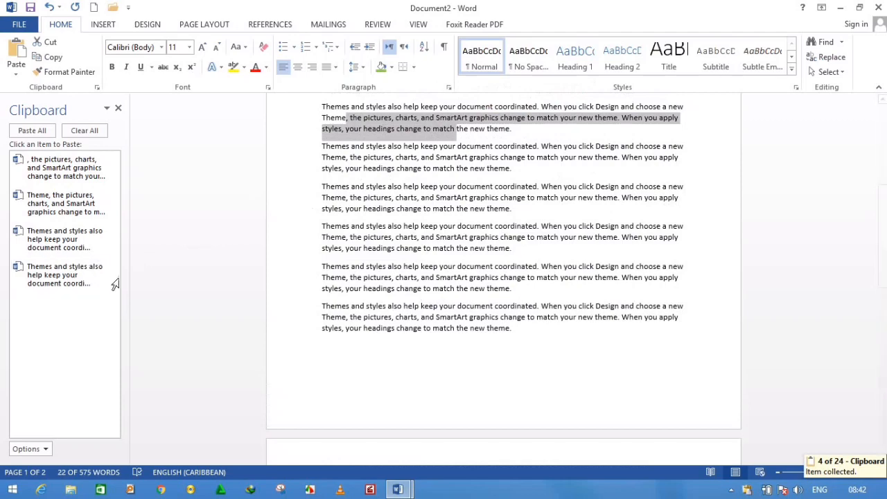
# Step: Paste the four collected clipboard items individually, several times each, starting at the end of the last "Themes and styles" paragraph
pyautogui.click(361, 329)
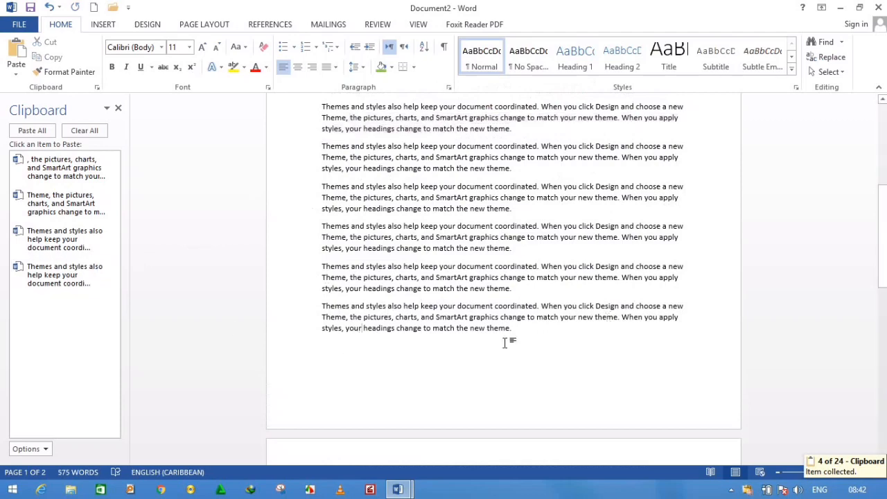
pyautogui.click(521, 329)
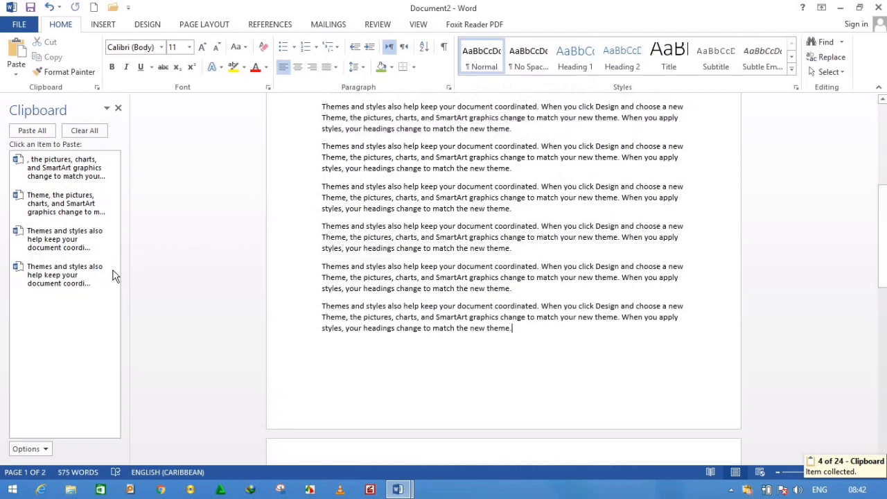
pyautogui.click(71, 275)
pyautogui.click(60, 239)
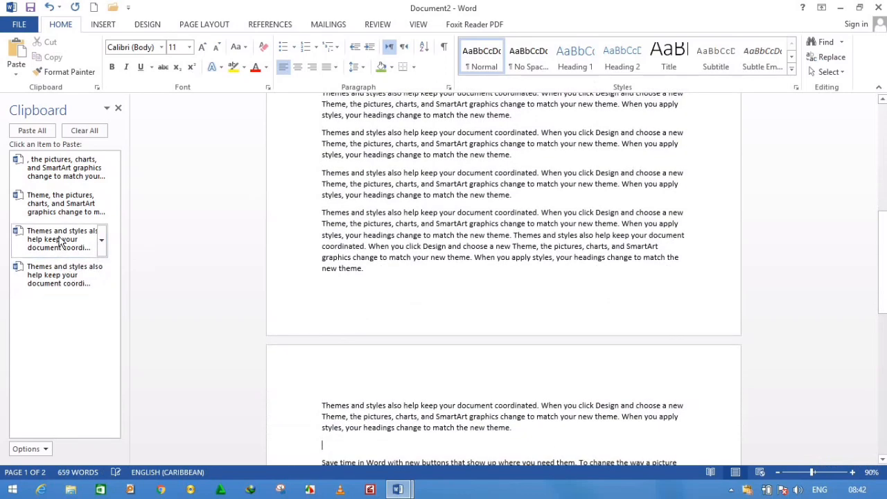
pyautogui.click(61, 239)
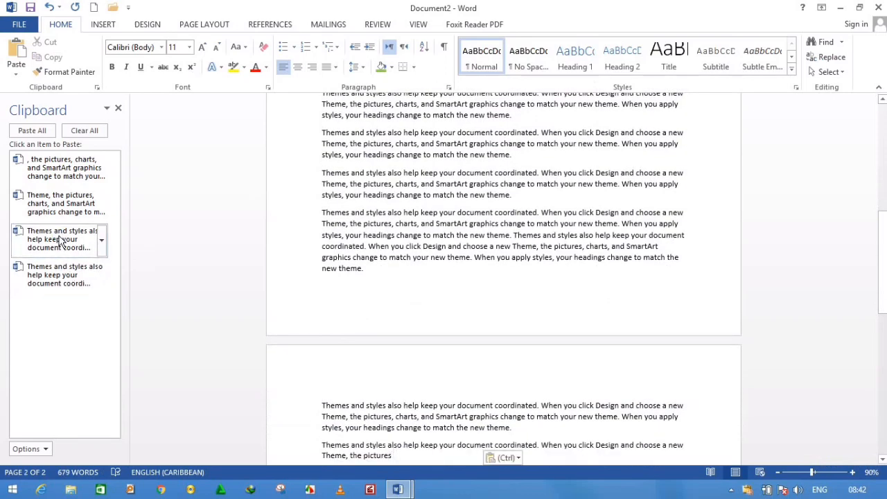
pyautogui.click(59, 213)
pyautogui.click(59, 213)
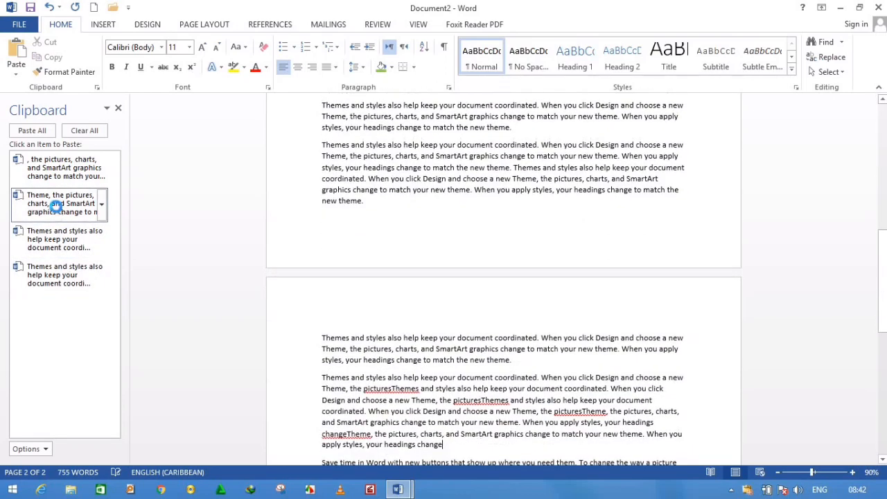
pyautogui.click(59, 212)
pyautogui.click(52, 168)
pyautogui.click(52, 168)
pyautogui.click(52, 168)
pyautogui.click(52, 169)
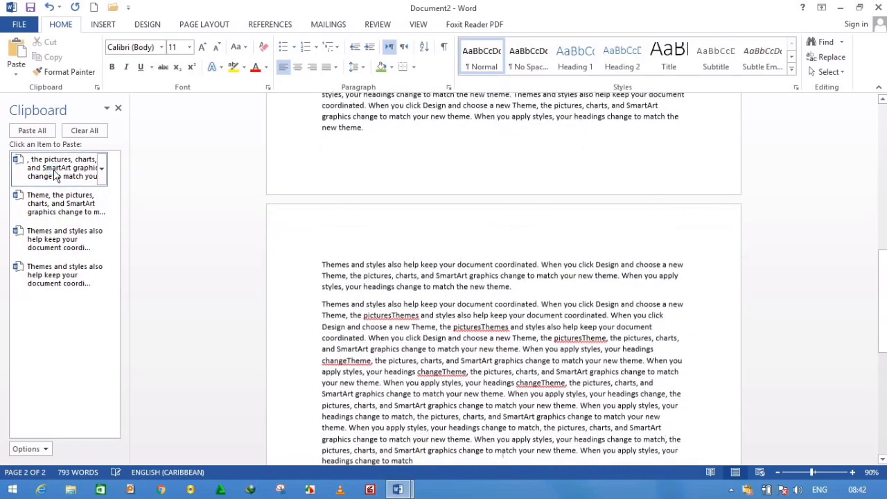
pyautogui.click(52, 169)
pyautogui.click(52, 169)
pyautogui.click(52, 168)
pyautogui.click(44, 237)
pyautogui.click(44, 238)
pyautogui.click(44, 237)
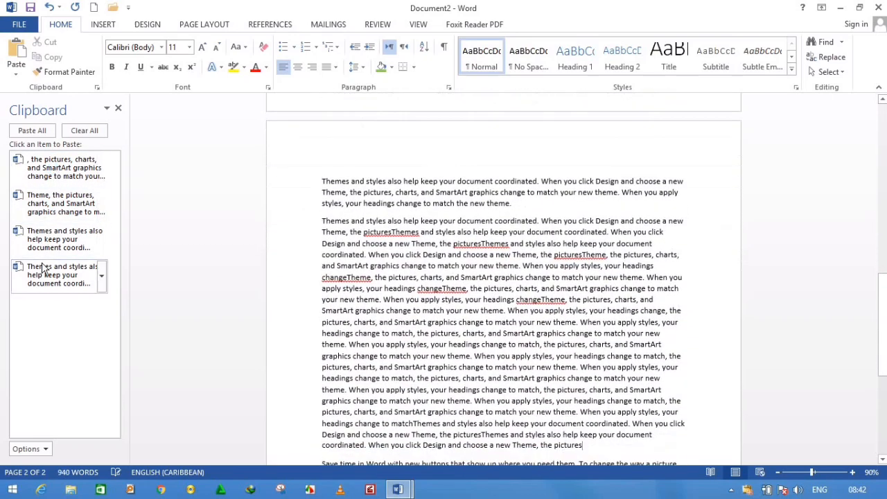
pyautogui.click(46, 270)
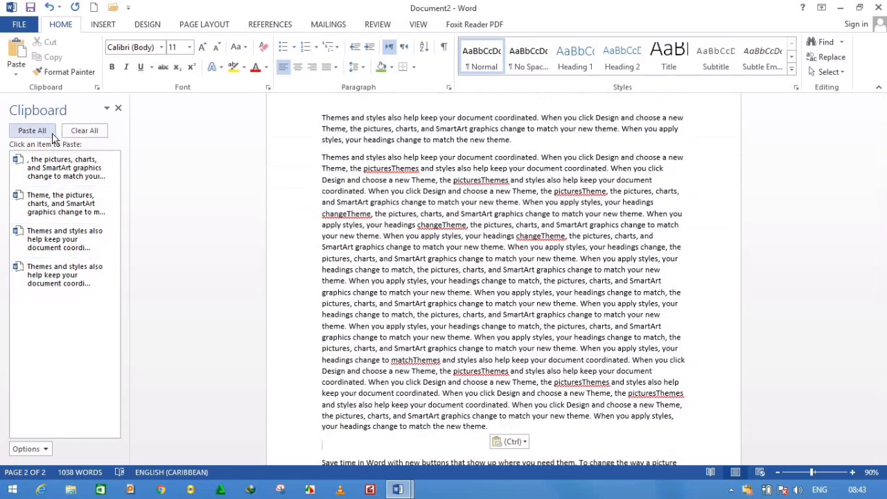
# Step: Paste all collected clipboard items together repeatedly at the cursor and clear the whole clipboard
pyautogui.click(32, 130)
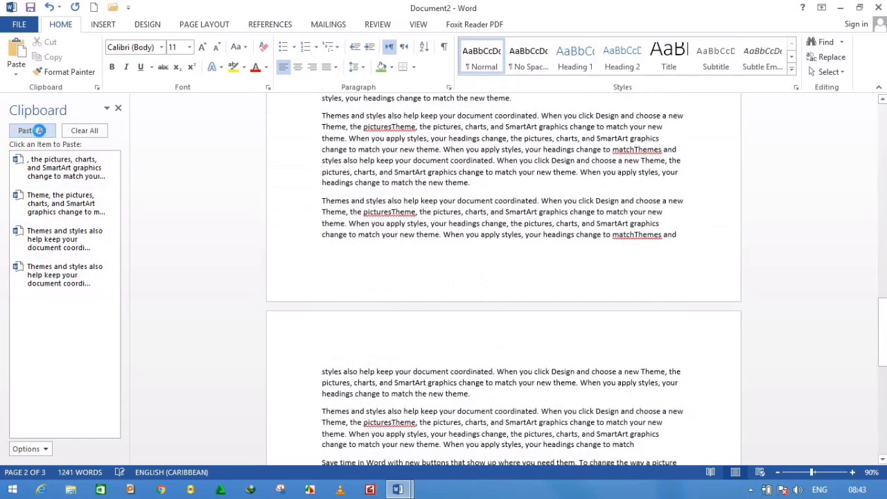
pyautogui.click(83, 131)
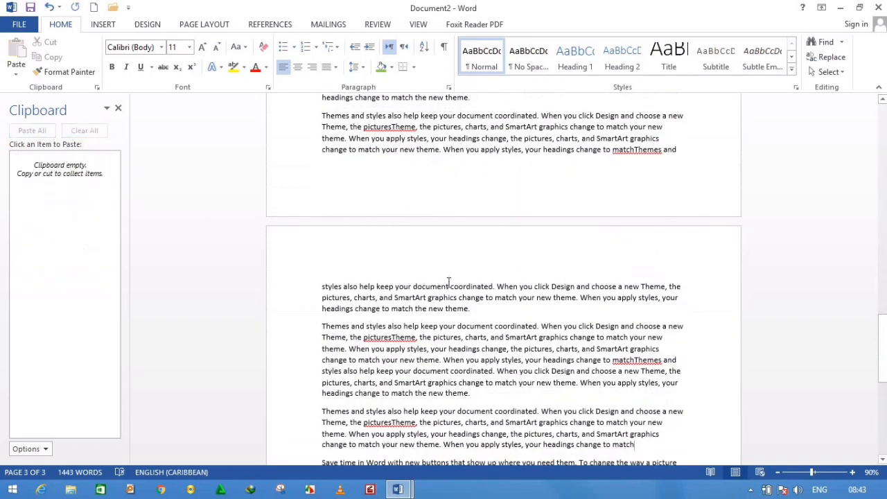
# Step: Close the Clipboard pane and replace the entire document content with sample text generated by =rand()
pyautogui.moveTo(448, 283); pyautogui.dragTo(452, 284)
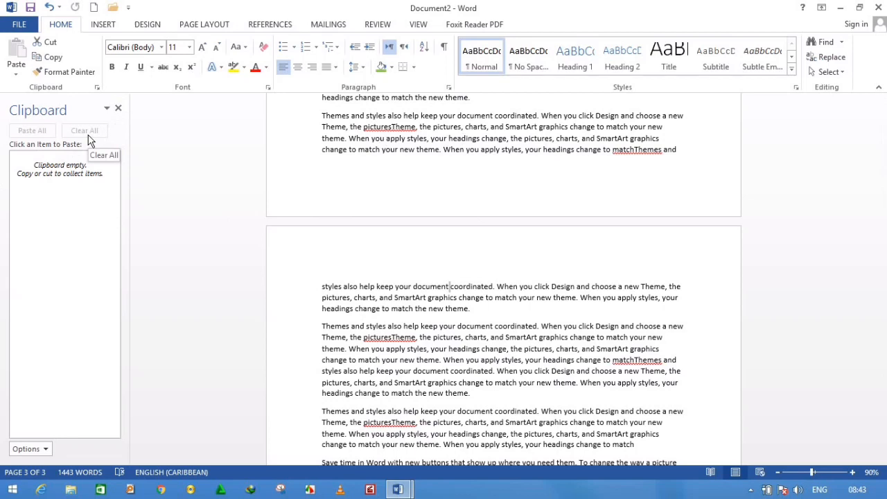
pyautogui.click(119, 110)
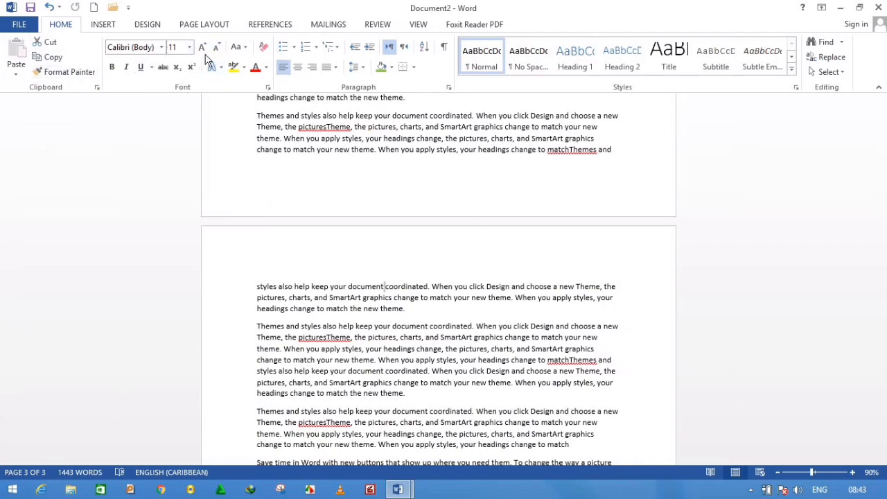
pyautogui.scroll(1, 284, 273)
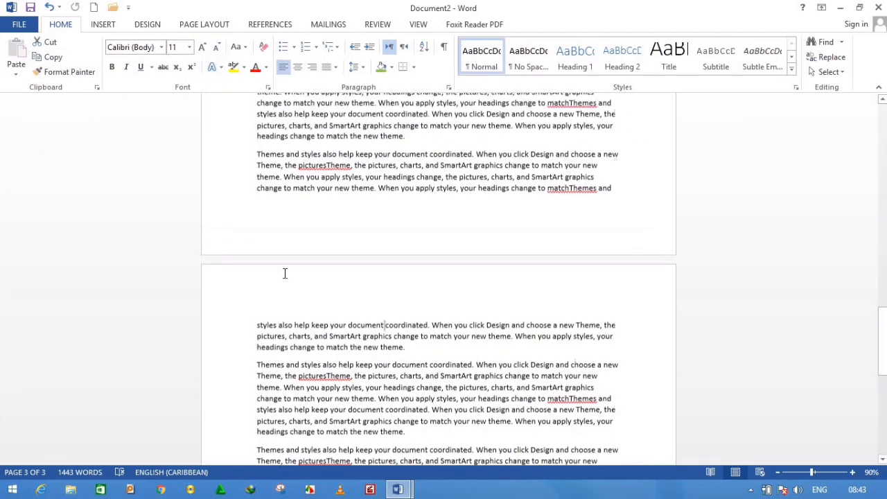
pyautogui.scroll(3, 284, 273)
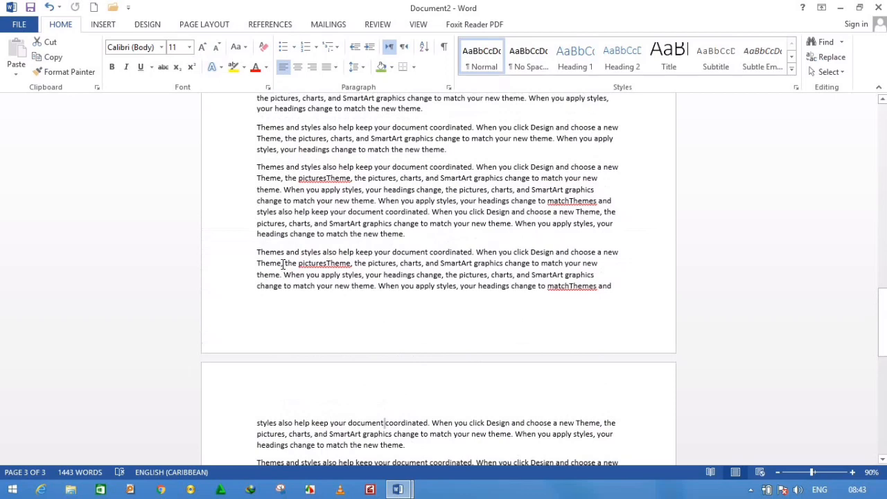
pyautogui.scroll(13, 323, 277)
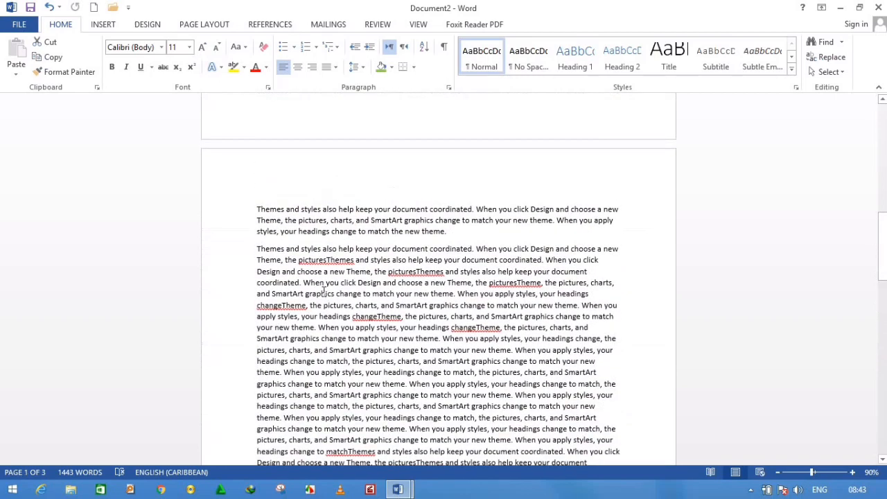
pyautogui.hotkey('ctrl', 'a')
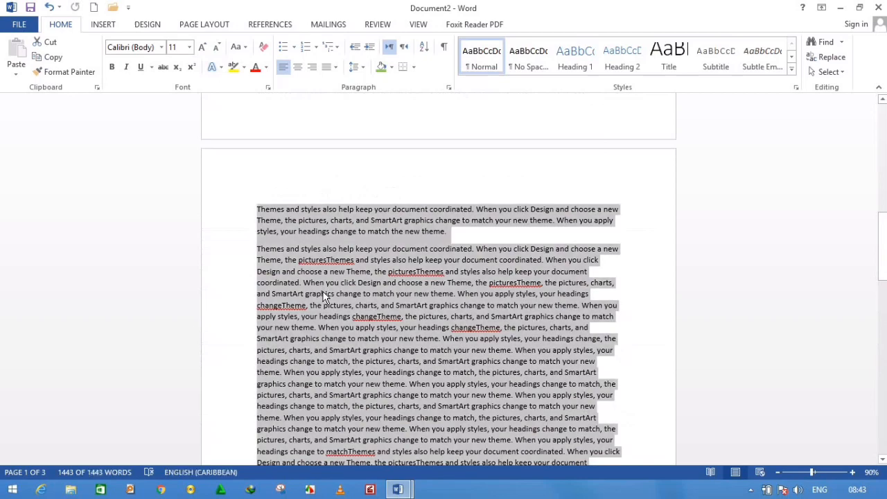
pyautogui.write('=rand')
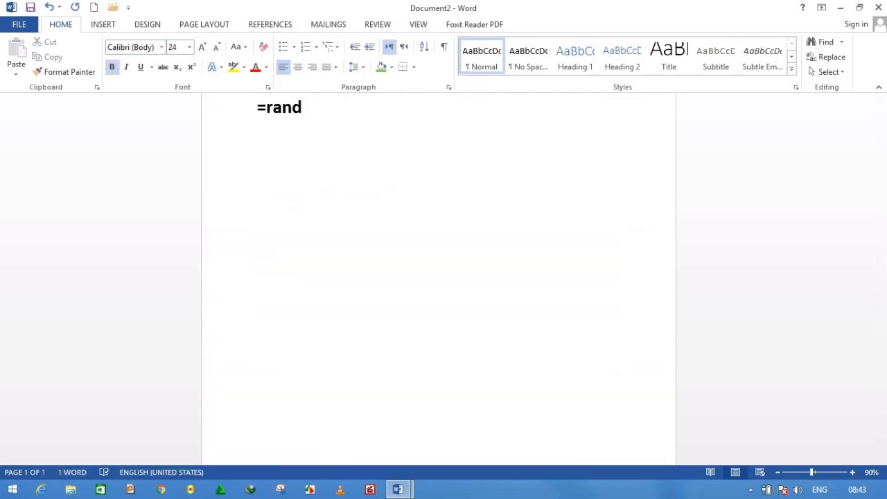
pyautogui.write('()')
pyautogui.press('Return')
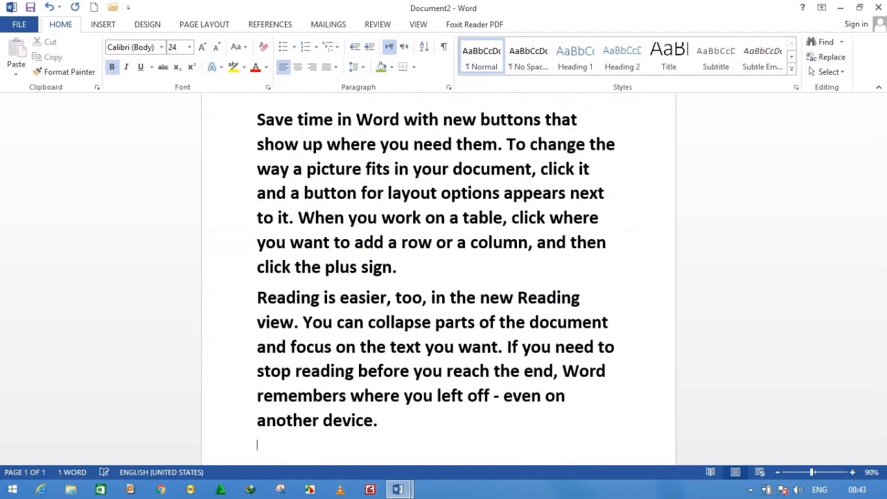
# Step: Select the separate words Video, way, you, point, Online, Video, embed, code, add, also, type, video and document in the first paragraph
pyautogui.scroll(-7, 169, 434)
pyautogui.scroll(6, 171, 447)
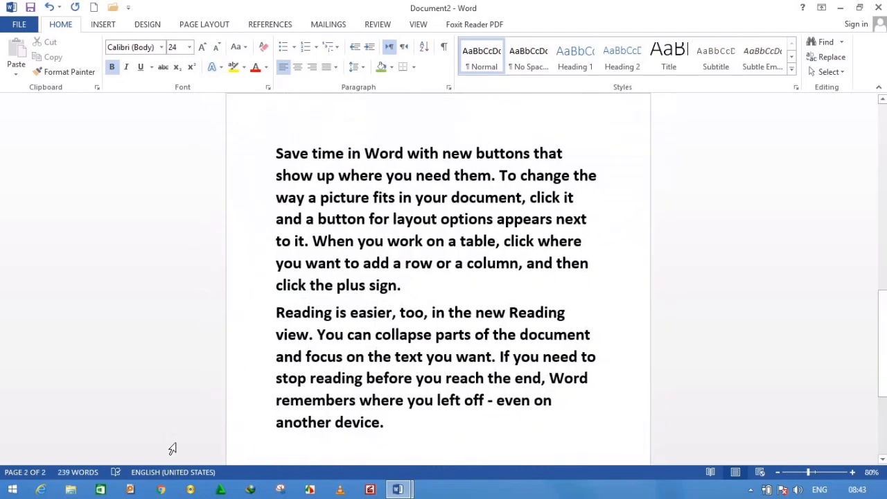
pyautogui.scroll(8, 173, 449)
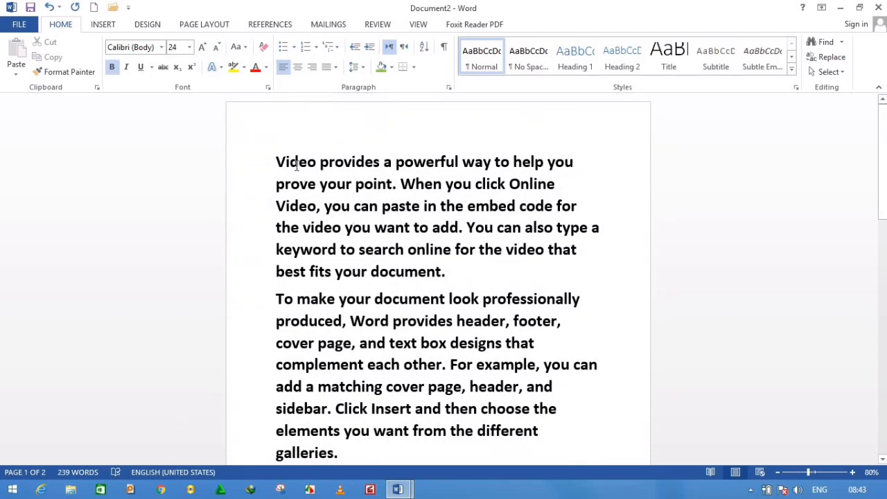
pyautogui.doubleClick(292, 162)
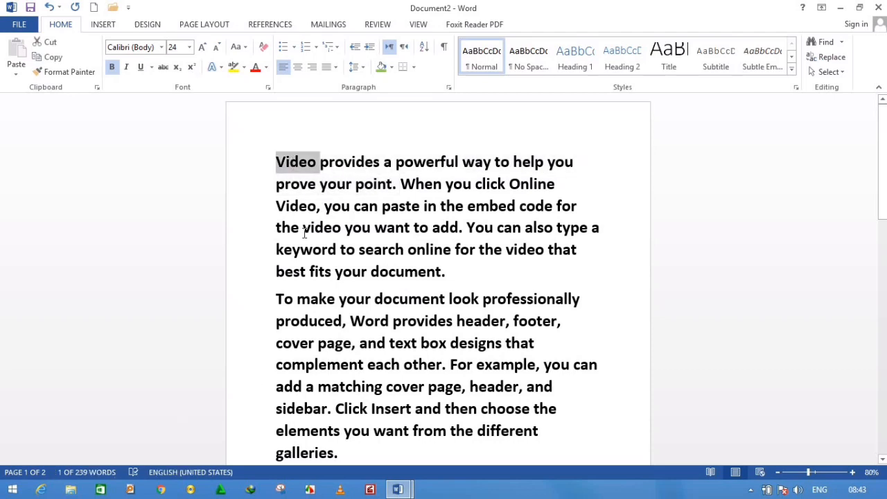
pyautogui.keyDown('ctrl'); pyautogui.doubleClick(478, 162); pyautogui.keyUp('ctrl')
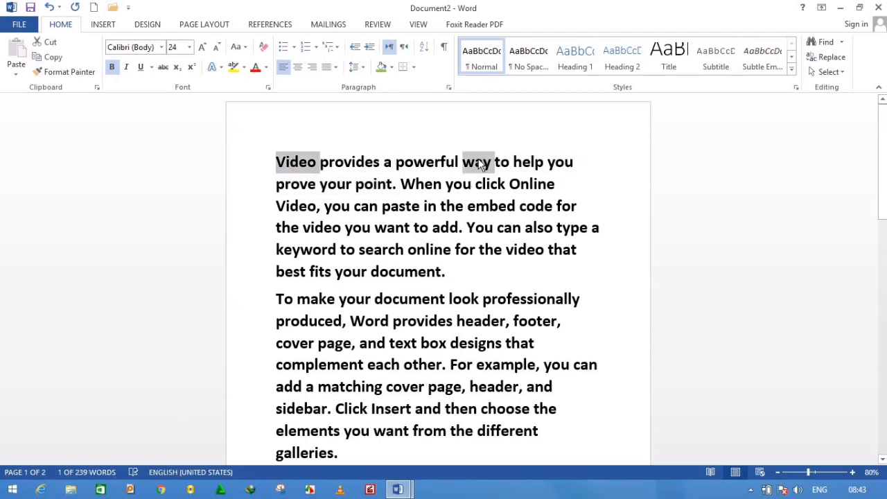
pyautogui.keyDown('ctrl'); pyautogui.doubleClick(561, 162); pyautogui.keyUp('ctrl')
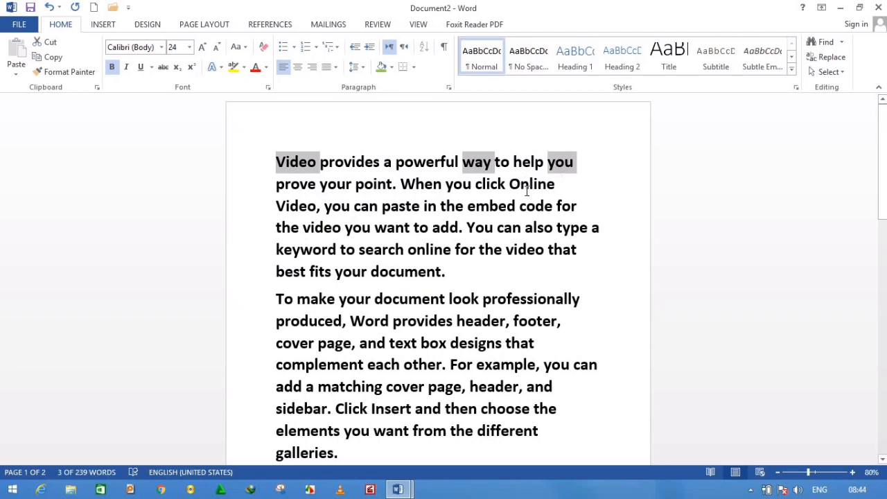
pyautogui.keyDown('ctrl'); pyautogui.doubleClick(527, 189); pyautogui.keyUp('ctrl')
pyautogui.keyDown('ctrl'); pyautogui.doubleClick(372, 186); pyautogui.keyUp('ctrl')
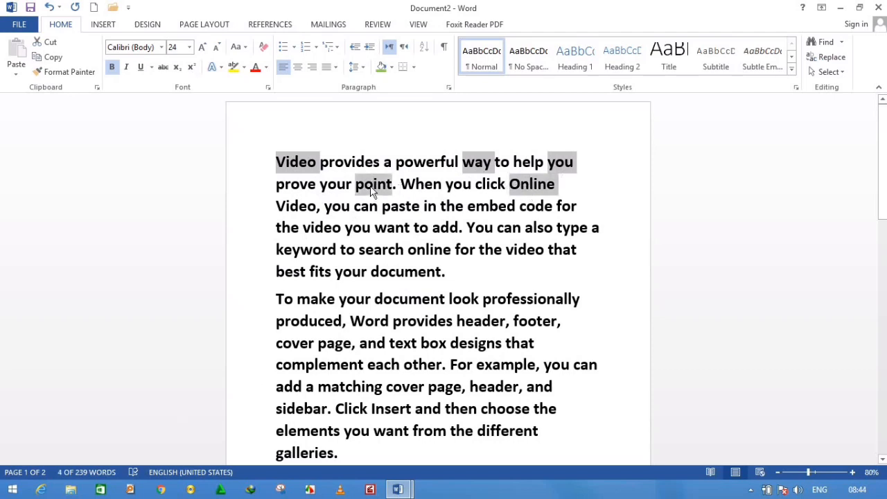
pyautogui.keyDown('ctrl'); pyautogui.doubleClick(307, 208); pyautogui.keyUp('ctrl')
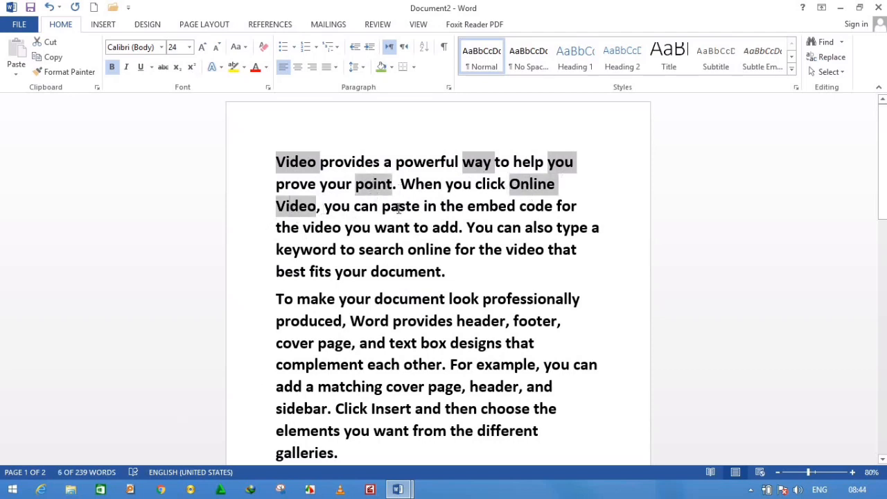
pyautogui.keyDown('ctrl'); pyautogui.doubleClick(489, 208); pyautogui.keyUp('ctrl')
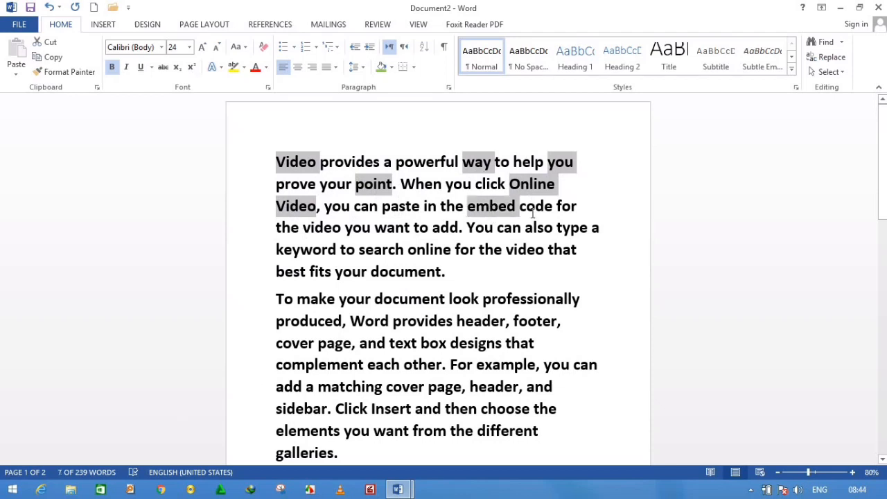
pyautogui.keyDown('ctrl'); pyautogui.doubleClick(536, 208); pyautogui.keyUp('ctrl')
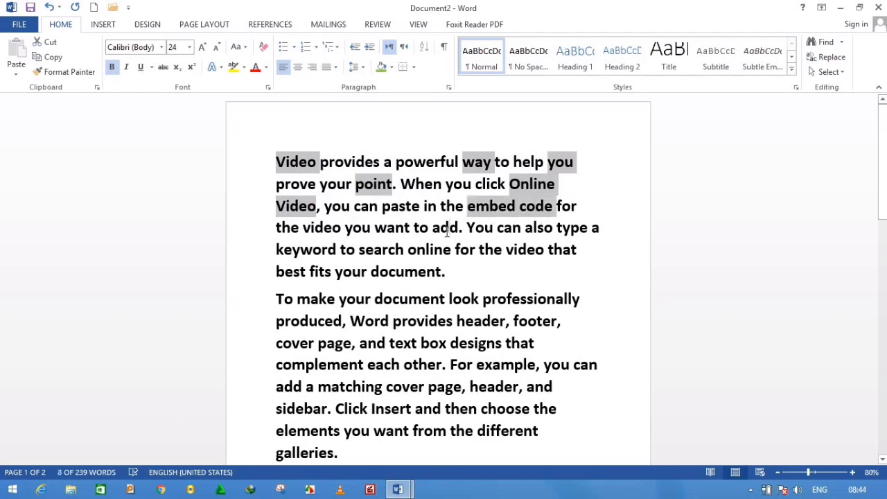
pyautogui.keyDown('ctrl'); pyautogui.doubleClick(447, 229); pyautogui.keyUp('ctrl')
pyautogui.keyDown('ctrl'); pyautogui.doubleClick(535, 230); pyautogui.keyUp('ctrl')
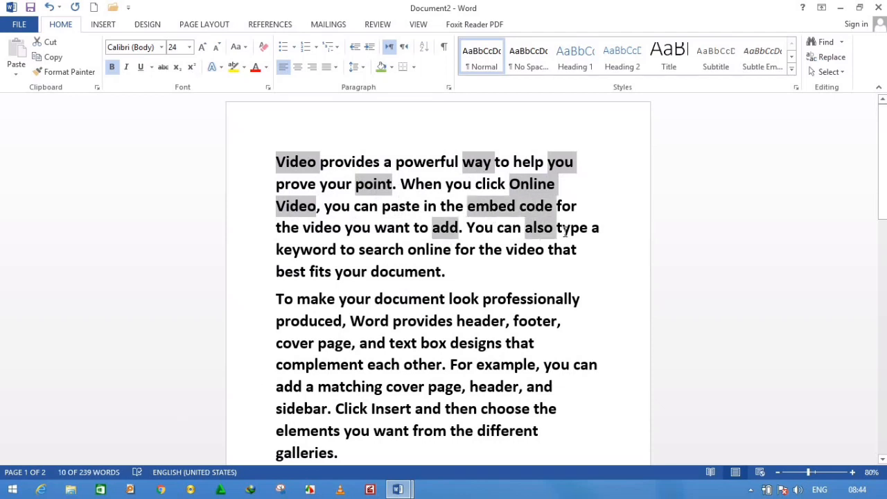
pyautogui.keyDown('ctrl'); pyautogui.doubleClick(566, 228); pyautogui.keyUp('ctrl')
pyautogui.keyDown('ctrl'); pyautogui.doubleClick(521, 251); pyautogui.keyUp('ctrl')
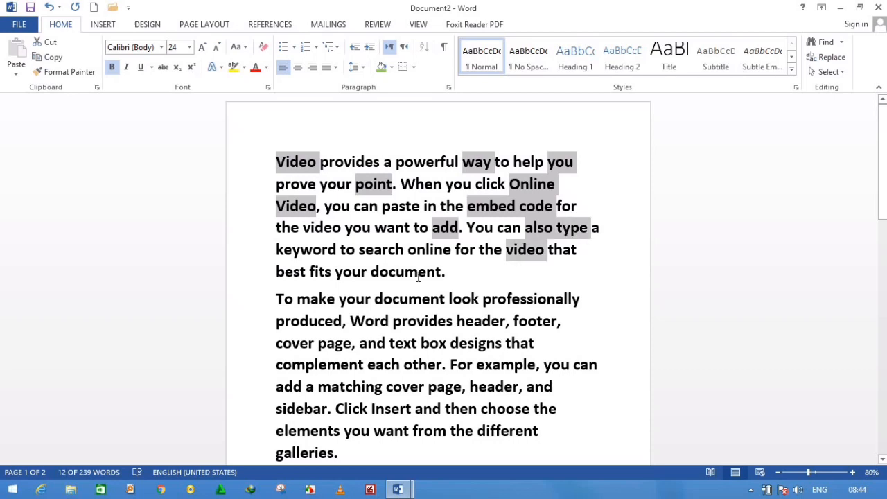
pyautogui.keyDown('ctrl'); pyautogui.doubleClick(396, 272); pyautogui.keyUp('ctrl')
# Step: Add professionally, make, produced, provides, header, footer, page, text, box and designs from the second paragraph to the selection and copy all selected words
pyautogui.keyDown('ctrl'); pyautogui.doubleClick(527, 299); pyautogui.keyUp('ctrl')
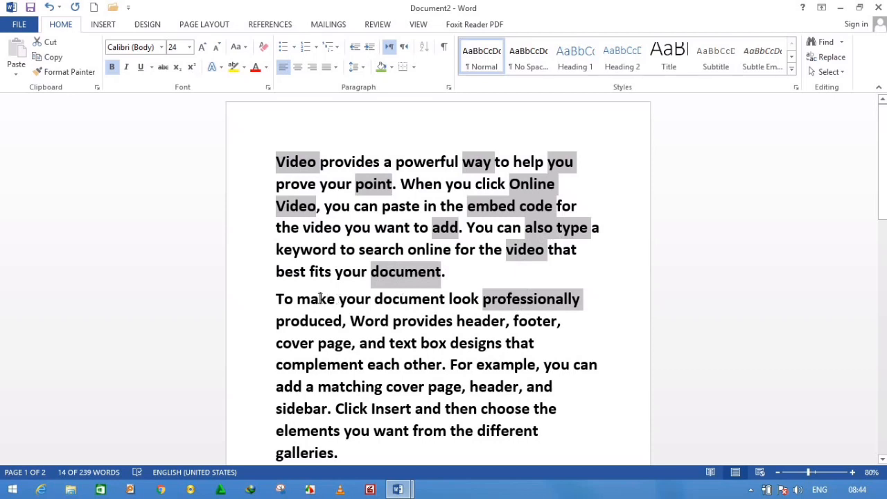
pyautogui.keyDown('ctrl'); pyautogui.doubleClick(316, 299); pyautogui.keyUp('ctrl')
pyautogui.keyDown('ctrl'); pyautogui.doubleClick(305, 321); pyautogui.keyUp('ctrl')
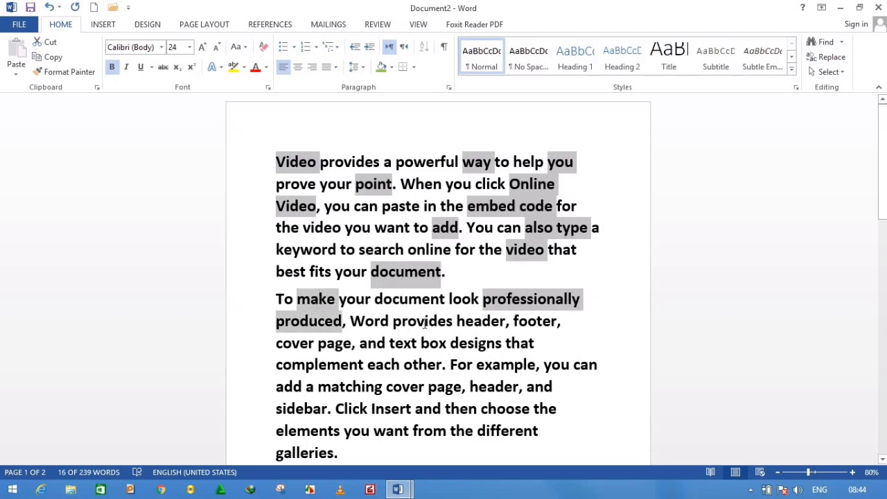
pyautogui.keyDown('ctrl'); pyautogui.doubleClick(439, 321); pyautogui.keyUp('ctrl')
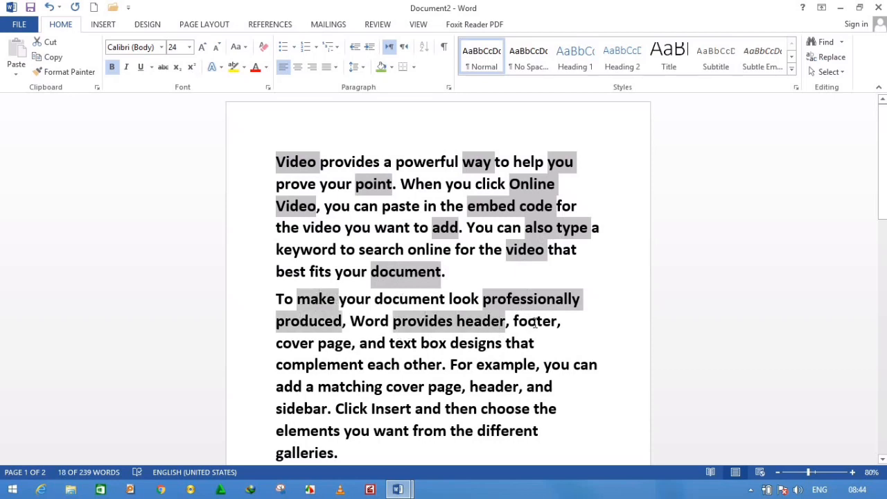
pyautogui.keyDown('ctrl'); pyautogui.doubleClick(537, 322); pyautogui.keyUp('ctrl')
pyautogui.keyDown('ctrl'); pyautogui.doubleClick(334, 345); pyautogui.keyUp('ctrl')
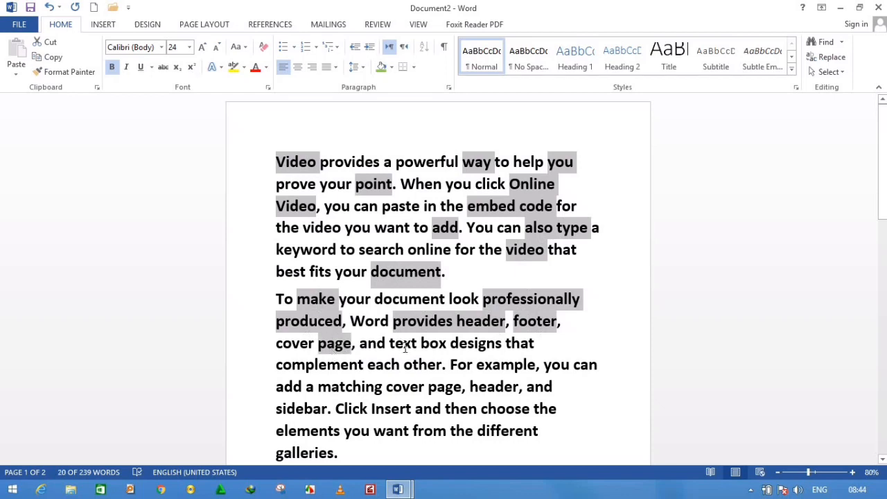
pyautogui.keyDown('ctrl'); pyautogui.doubleClick(405, 344); pyautogui.keyUp('ctrl')
pyautogui.keyDown('ctrl'); pyautogui.doubleClick(437, 345); pyautogui.keyUp('ctrl')
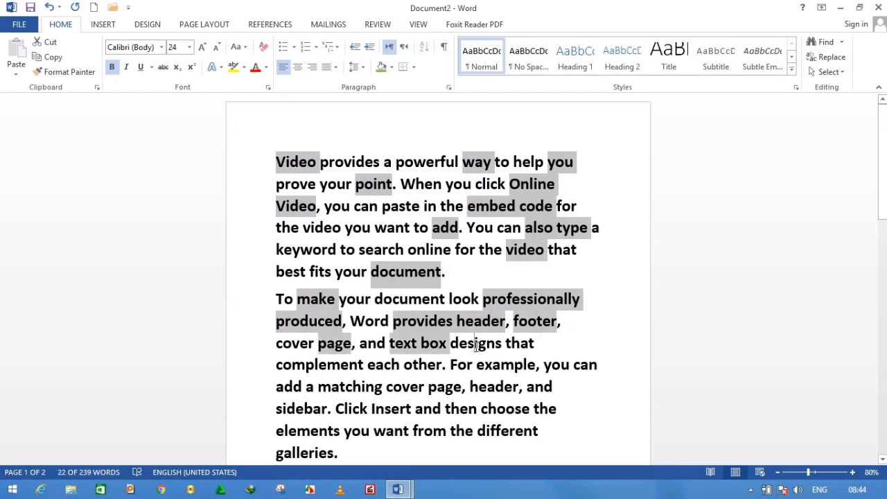
pyautogui.keyDown('ctrl'); pyautogui.doubleClick(478, 347); pyautogui.keyUp('ctrl')
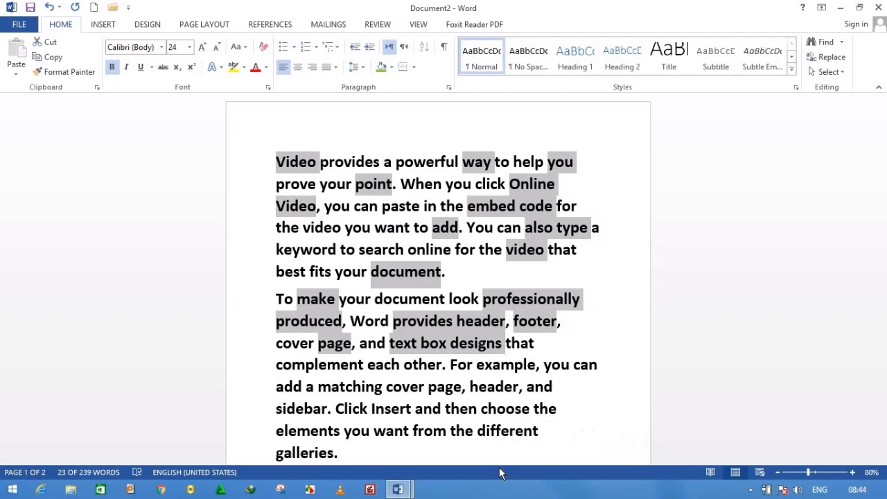
# Step: Insert a page break after the last paragraph and paste the copied words on the new page
pyautogui.scroll(-12, 384, 379)
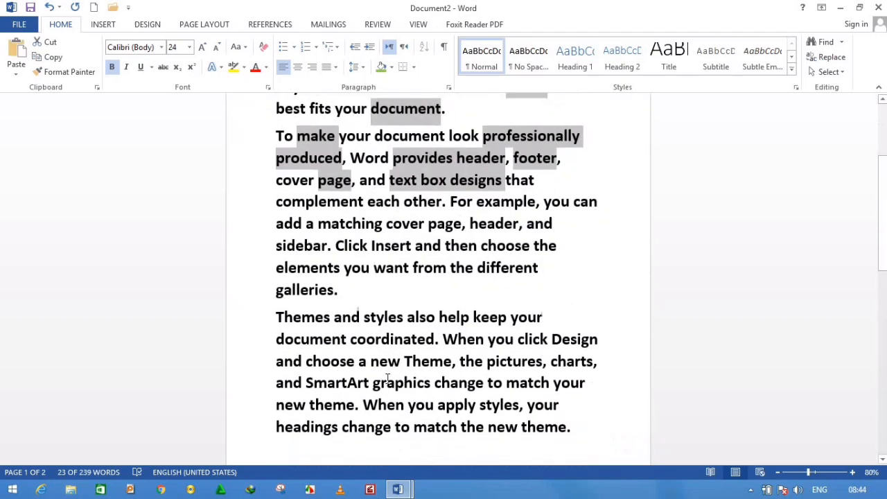
pyautogui.scroll(-3, 380, 364)
pyautogui.click(372, 342)
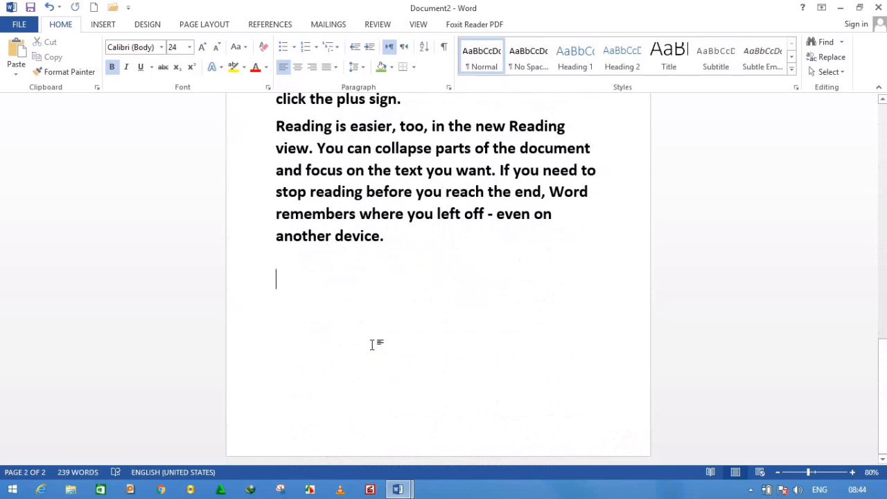
pyautogui.hotkey('ctrl', 'Return')
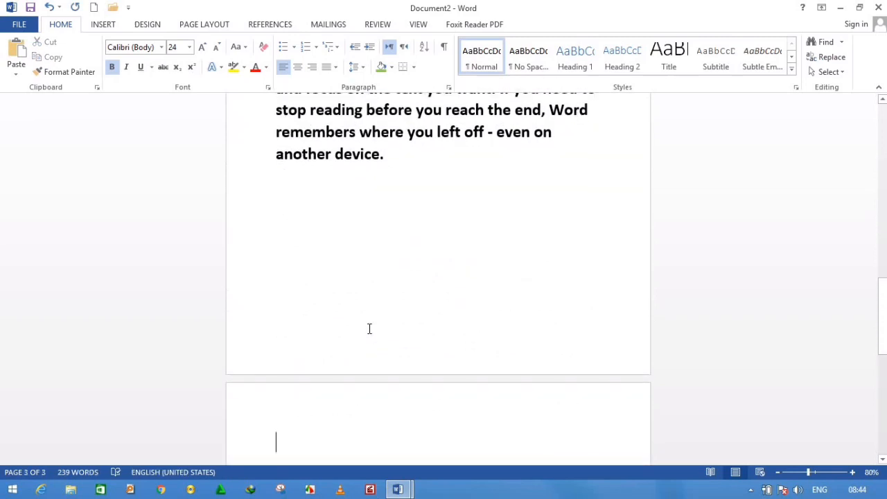
pyautogui.hotkey('ctrl', 'v')
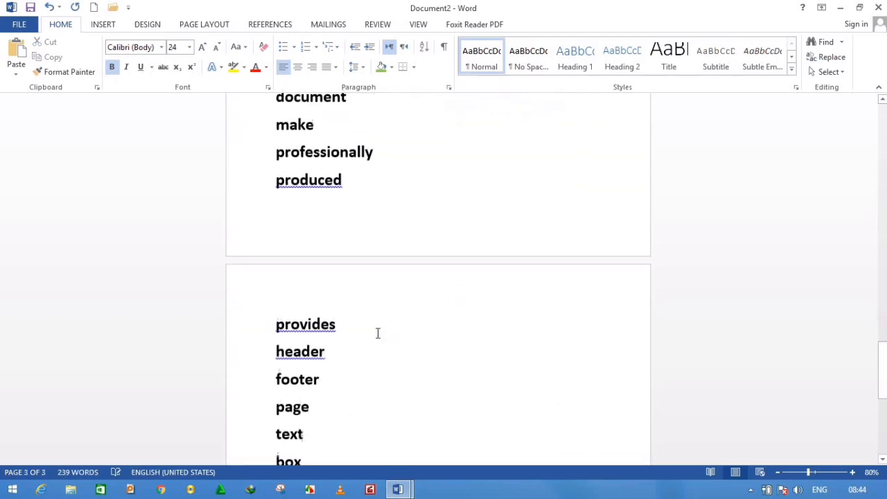
# Step: Review the pasted word list on the new page and the source paragraphs back to the document's beginning
pyautogui.scroll(4, 391, 332)
pyautogui.scroll(8, 391, 332)
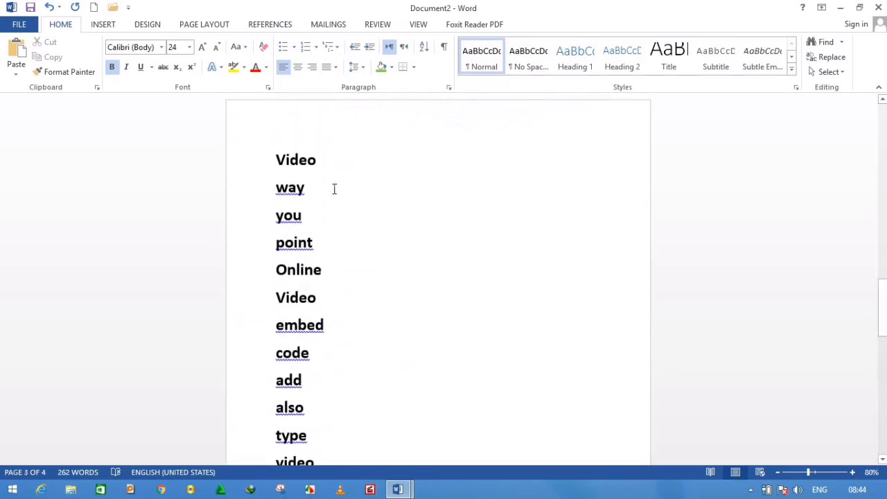
pyautogui.click(334, 158)
pyautogui.click(361, 192)
pyautogui.scroll(6, 476, 307)
pyautogui.scroll(3, 475, 312)
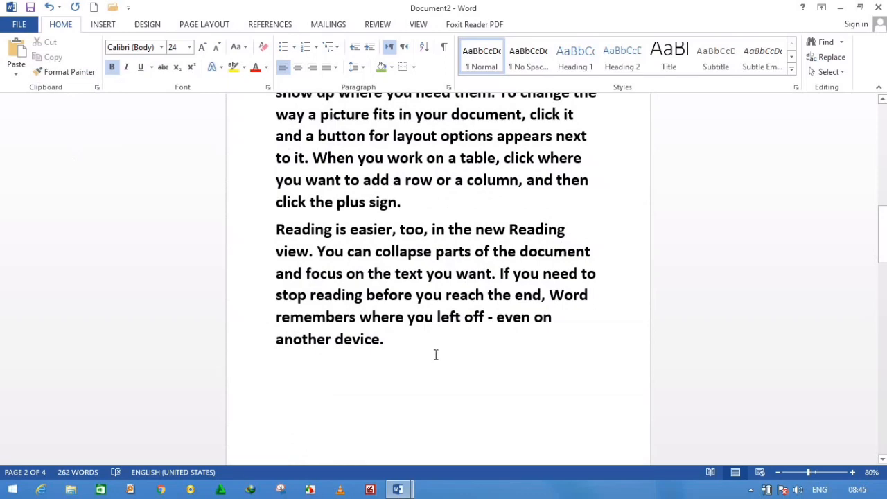
pyautogui.scroll(12, 426, 360)
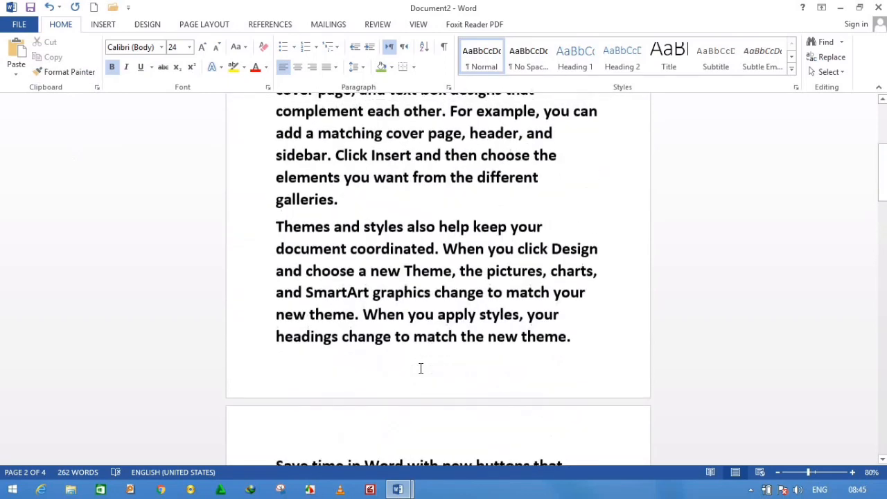
pyautogui.scroll(1, 420, 368)
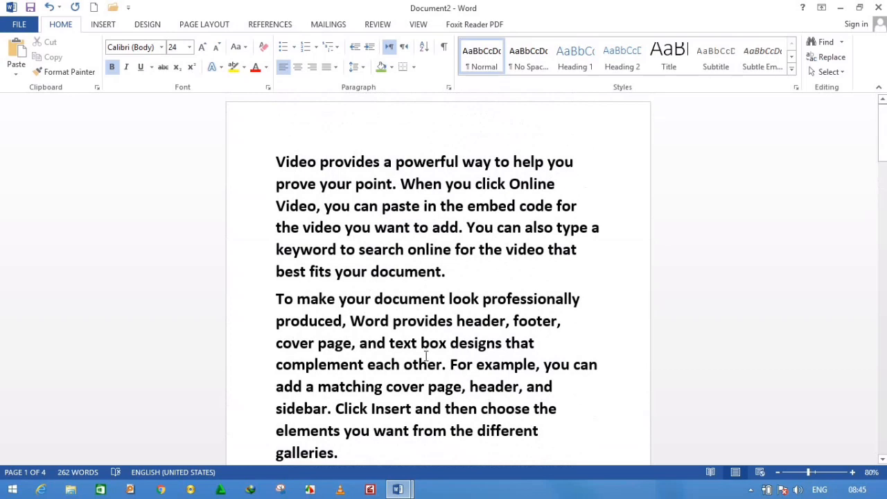
pyautogui.click(752, 490)
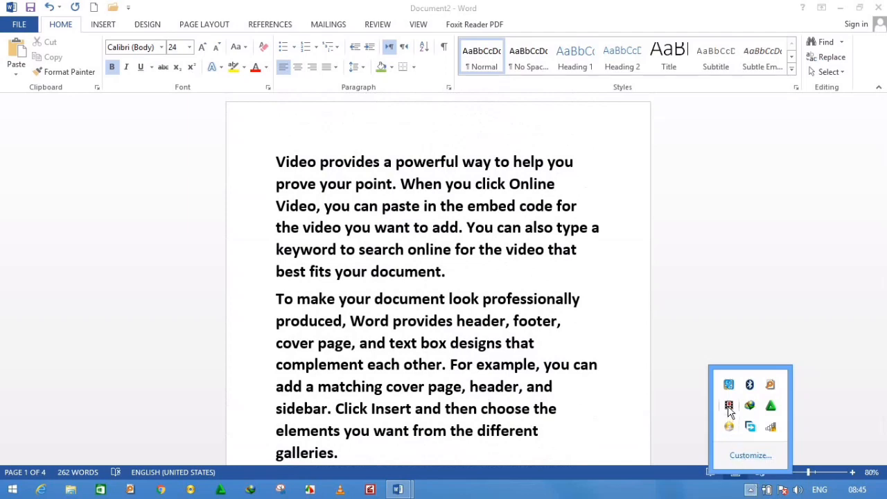